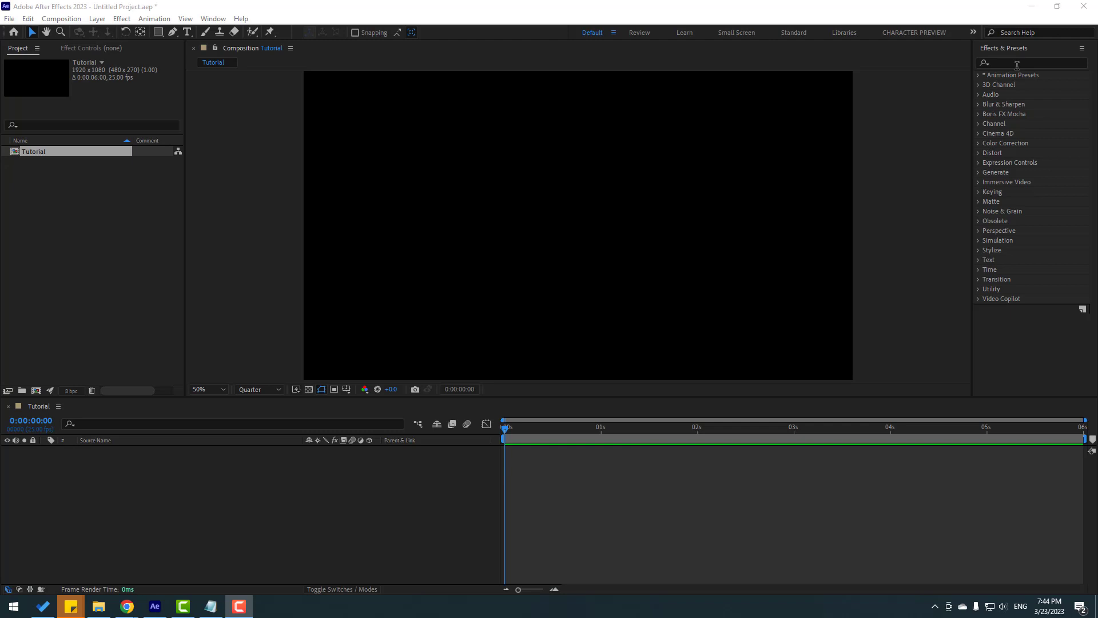
# Filter the Effects & Presets list by 'fill'
pyautogui.click(1016, 62)
pyautogui.write('fill')
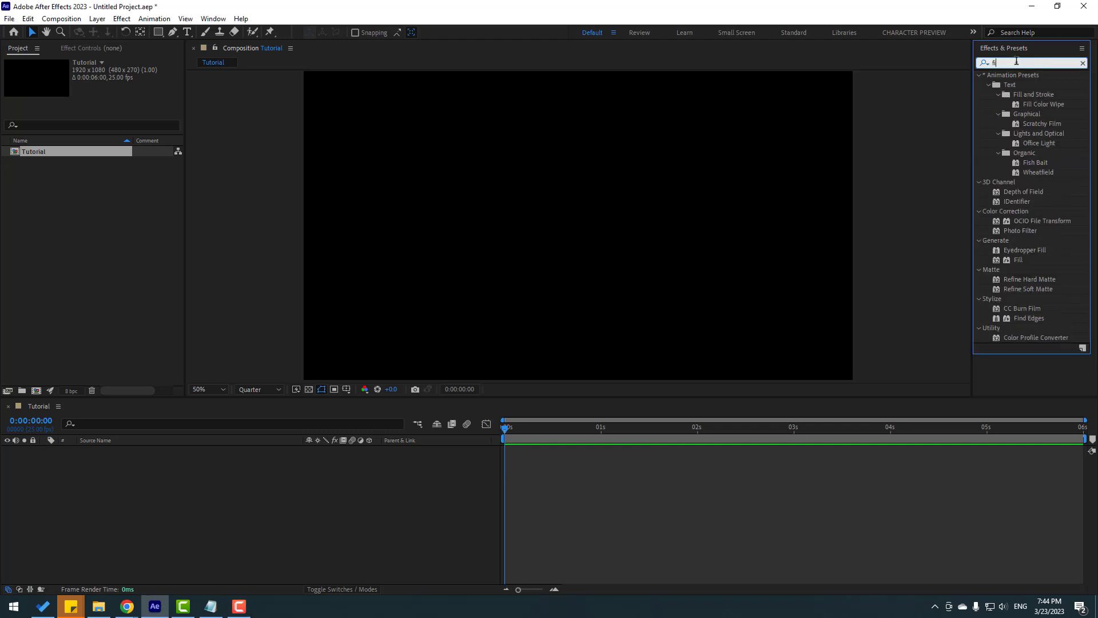
pyautogui.click(164, 492)
# Create a new full-frame solid layer named BG
pyautogui.rightClick(168, 492)
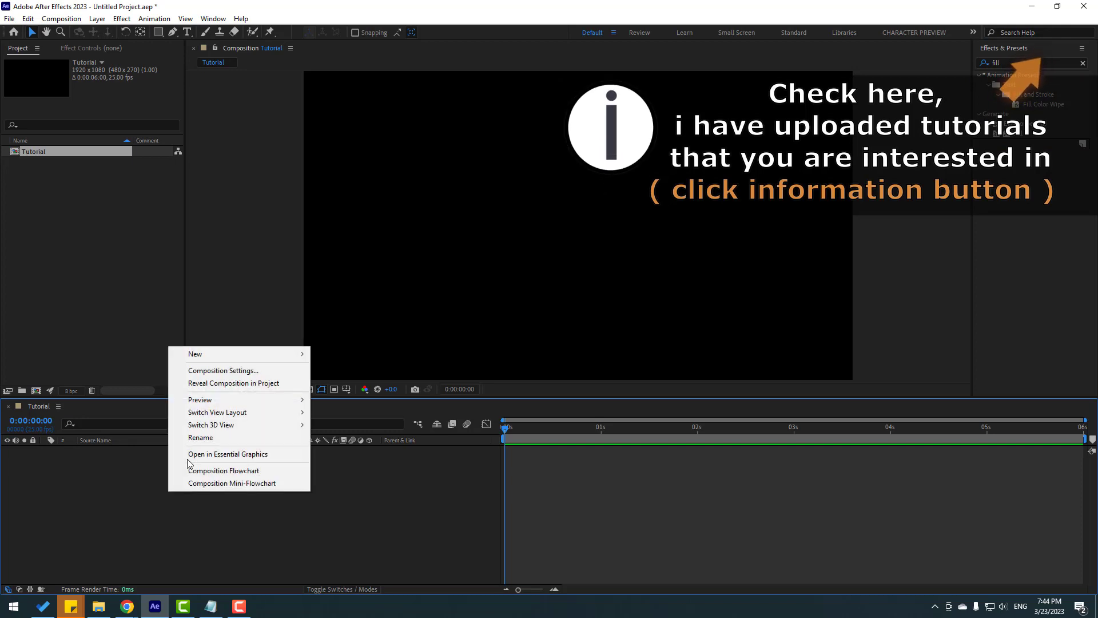
pyautogui.moveTo(215, 357)
pyautogui.click(347, 381)
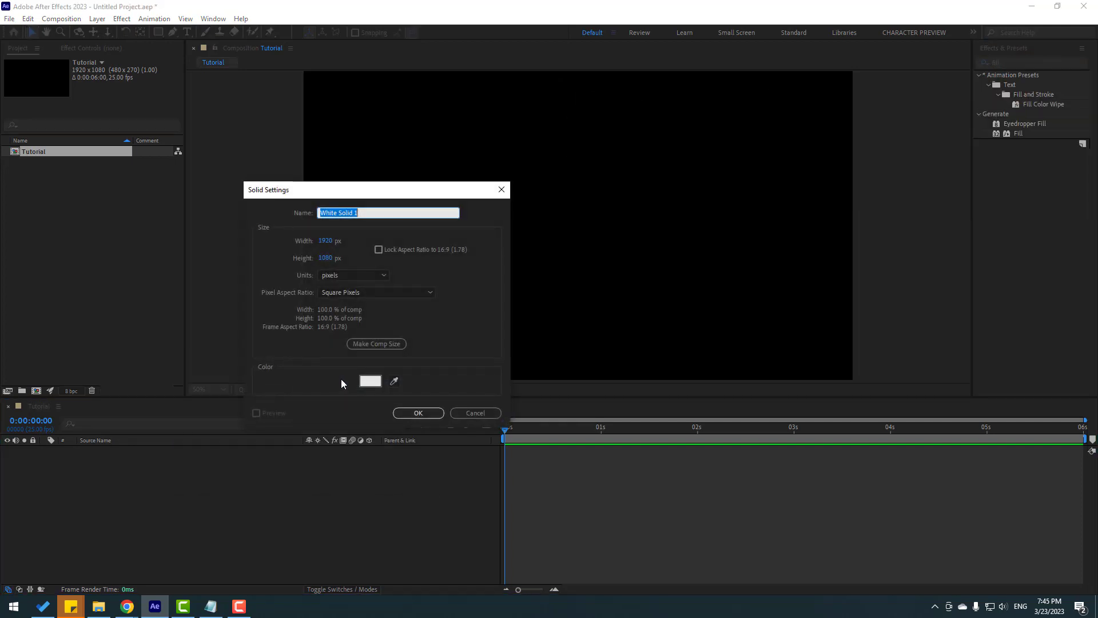
pyautogui.write('BG')
pyautogui.click(412, 412)
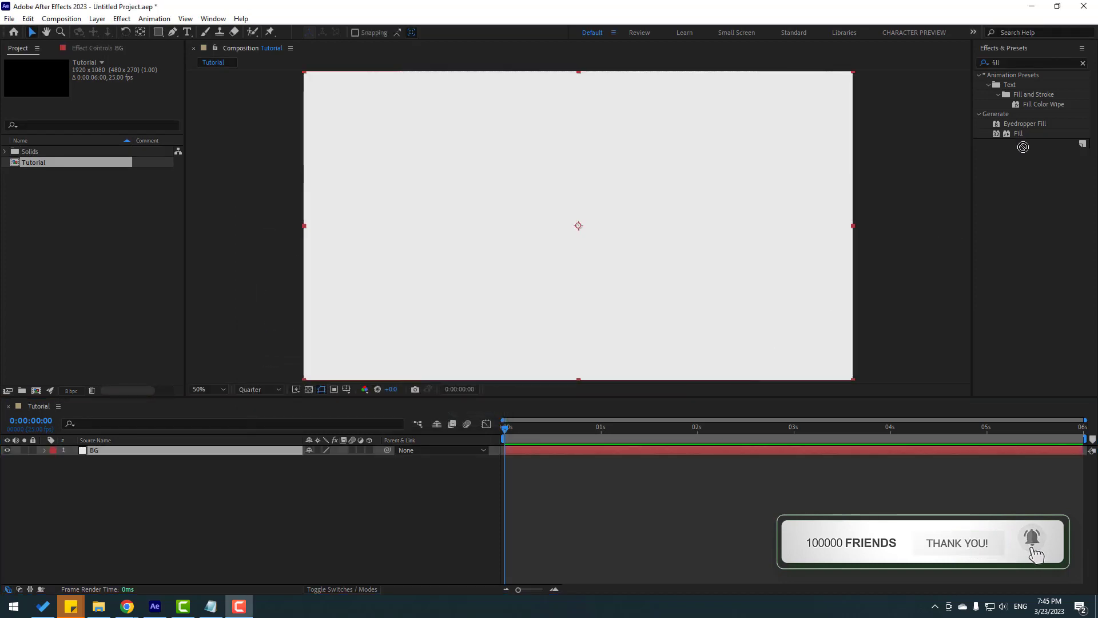
# Apply the Fill effect to BG, keeping bright red at 100% opacity
pyautogui.moveTo(1019, 135); pyautogui.dragTo(106, 456)
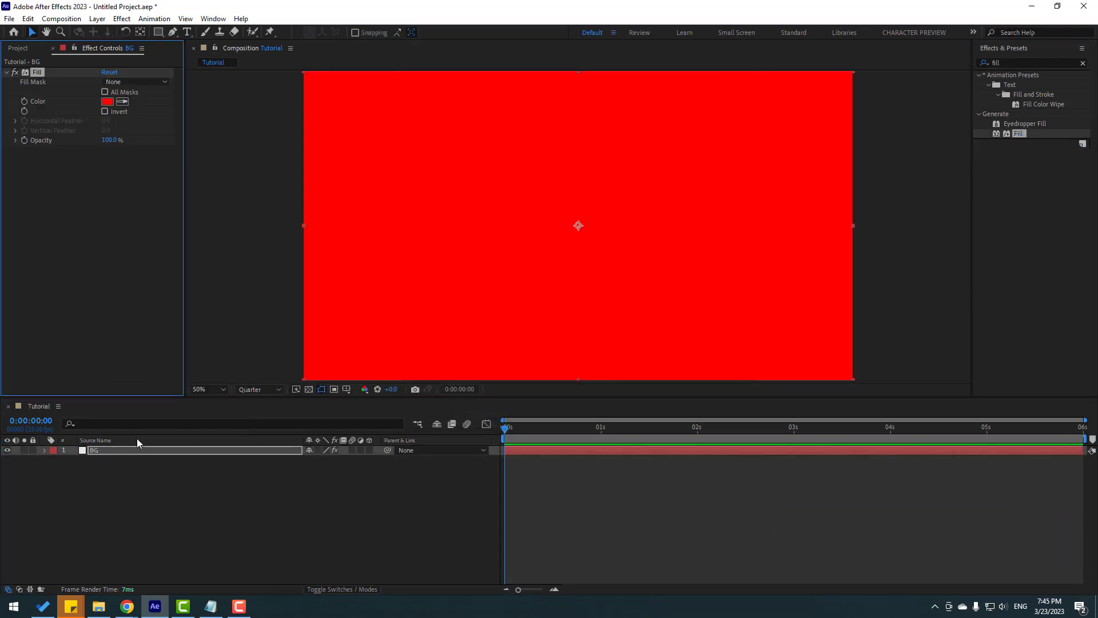
pyautogui.click(107, 103)
pyautogui.moveTo(572, 366)
pyautogui.mouseDown()
pyautogui.moveTo(531, 368)
pyautogui.moveTo(659, 378)
pyautogui.moveTo(554, 387)
pyautogui.moveTo(627, 363)
pyautogui.mouseUp()
pyautogui.click(794, 357)
pyautogui.moveTo(103, 140); pyautogui.dragTo(110, 523)
pyautogui.click(105, 512)
pyautogui.click(94, 452)
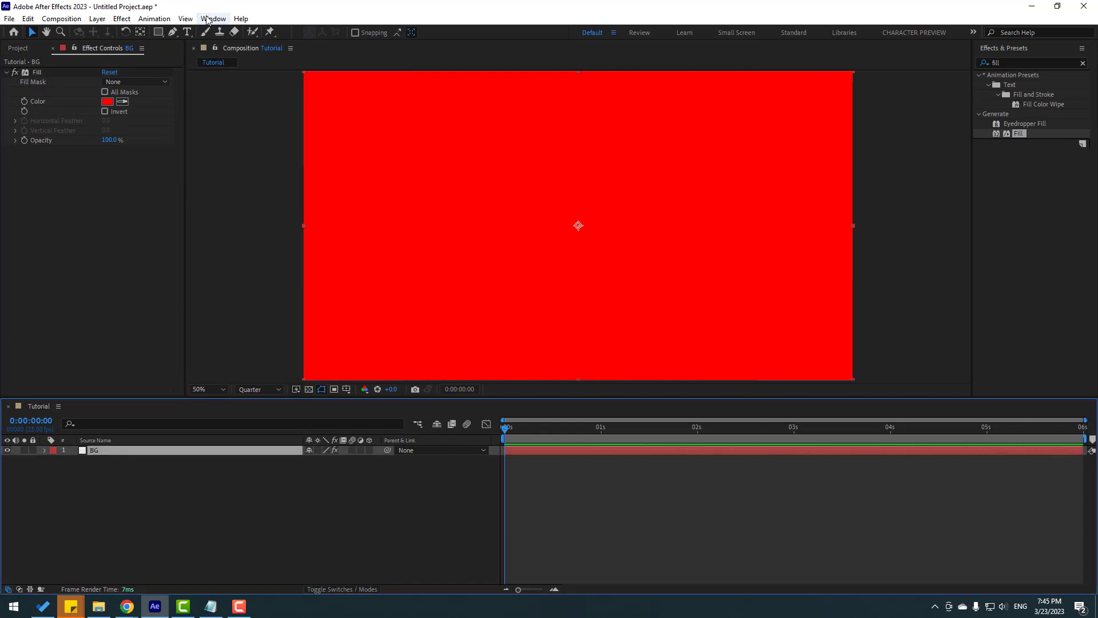
# Draw a circle, a five-point star and a rectangle mask on the BG layer
pyautogui.moveTo(159, 34); pyautogui.dragTo(194, 62)
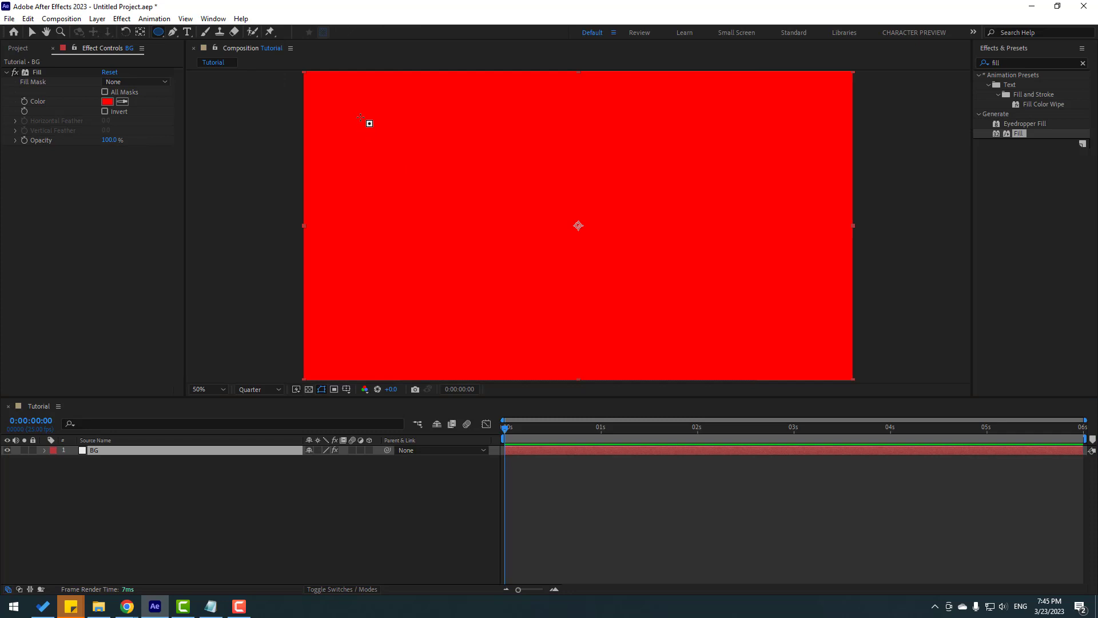
pyautogui.moveTo(362, 118); pyautogui.dragTo(490, 232)
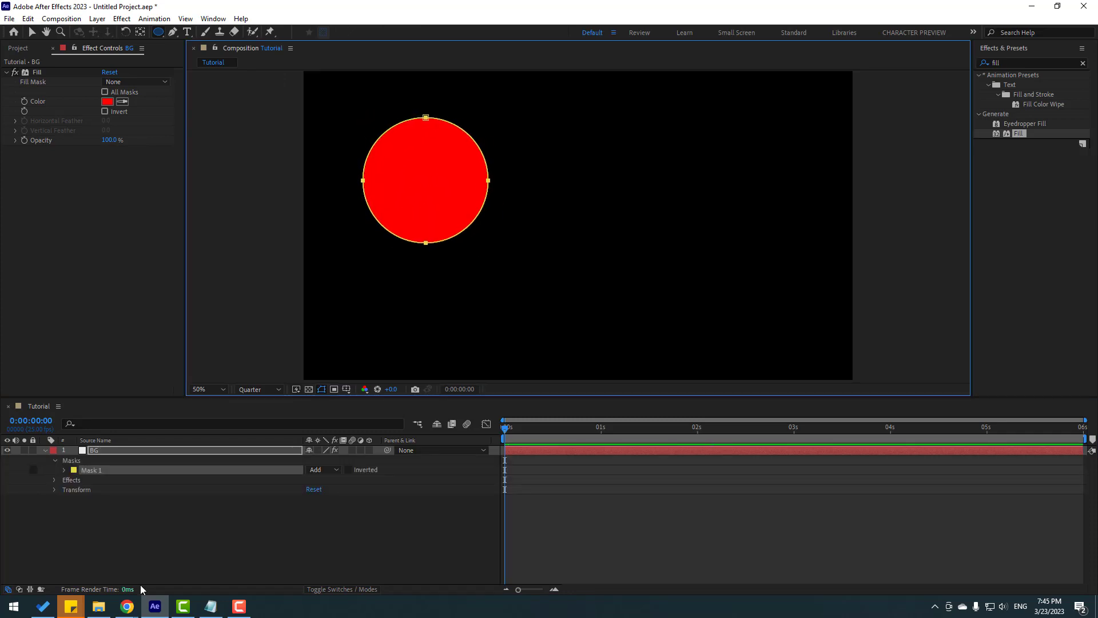
pyautogui.press('q')
pyautogui.press('q')
pyautogui.moveTo(607, 180); pyautogui.dragTo(675, 228)
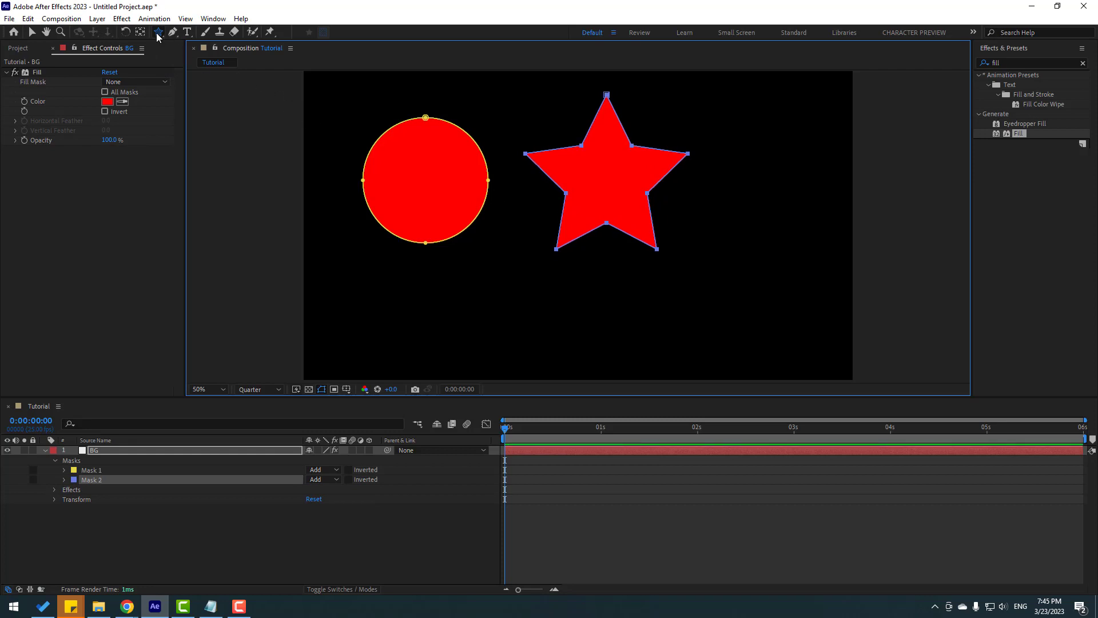
pyautogui.click(158, 36)
pyautogui.click(197, 36)
pyautogui.moveTo(398, 281); pyautogui.dragTo(555, 359)
pyautogui.click(32, 33)
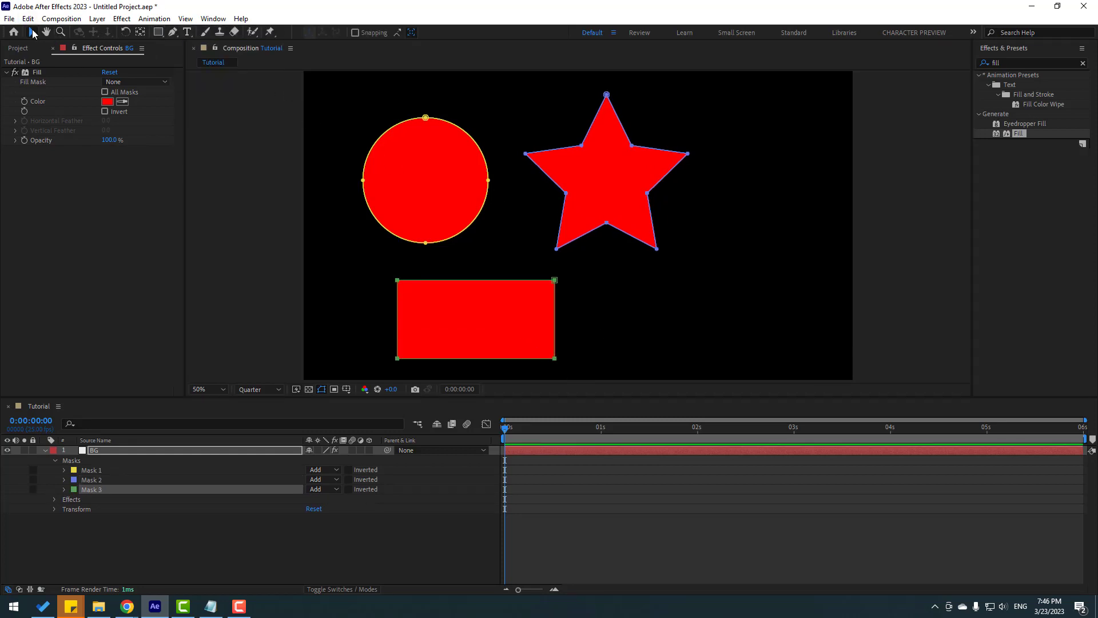
pyautogui.click(95, 538)
pyautogui.click(92, 451)
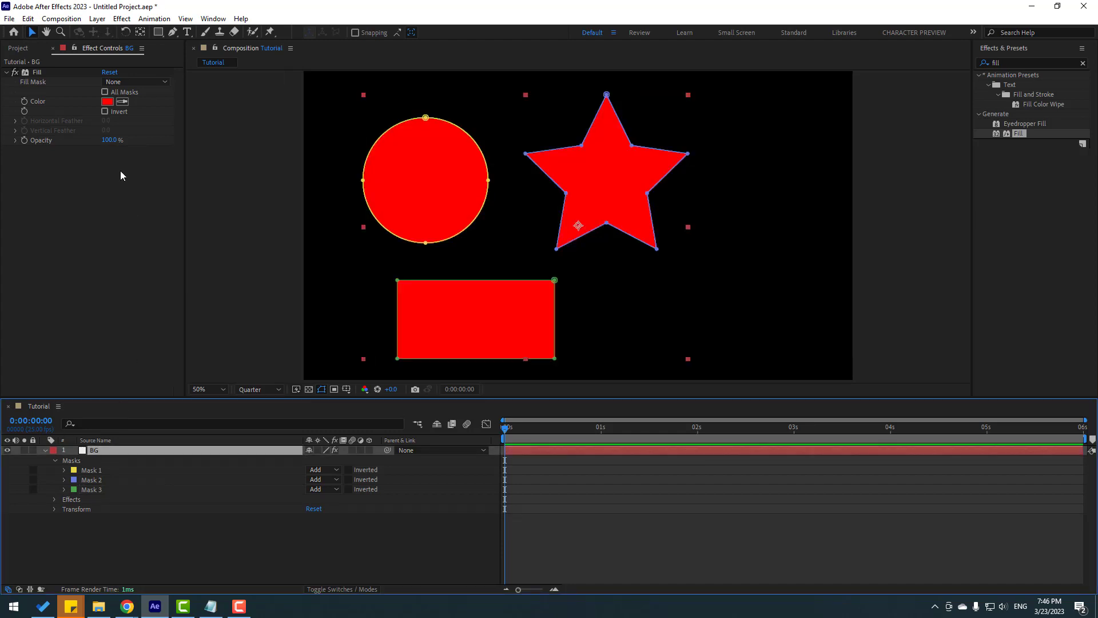
# Apply Fill to all masks and invert it, keeping the bright red colour
pyautogui.click(156, 82)
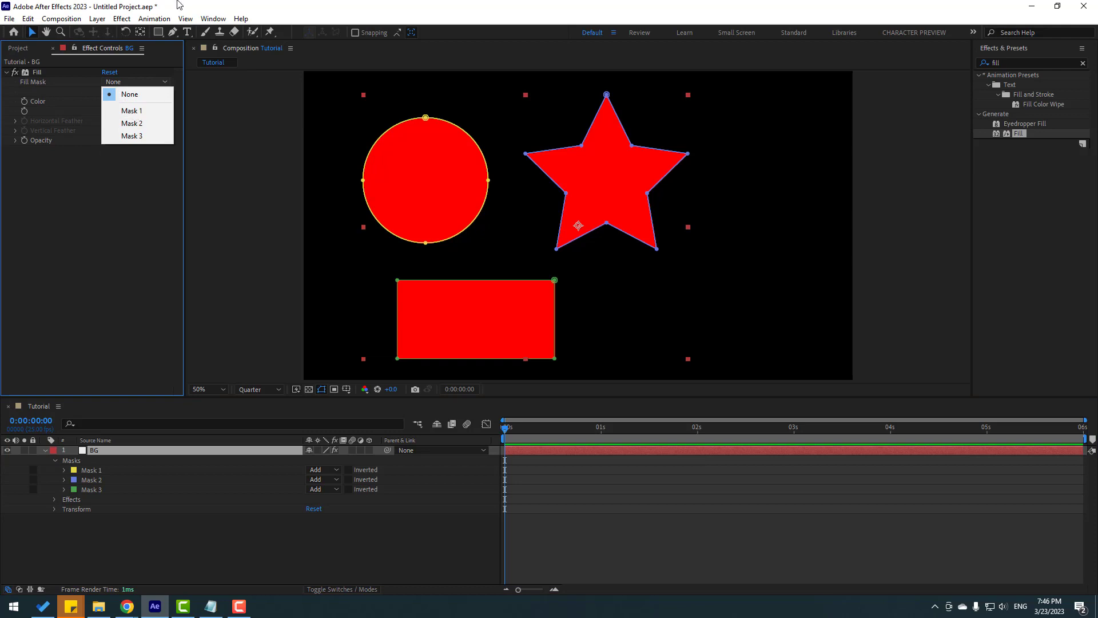
pyautogui.click(122, 93)
pyautogui.click(148, 107)
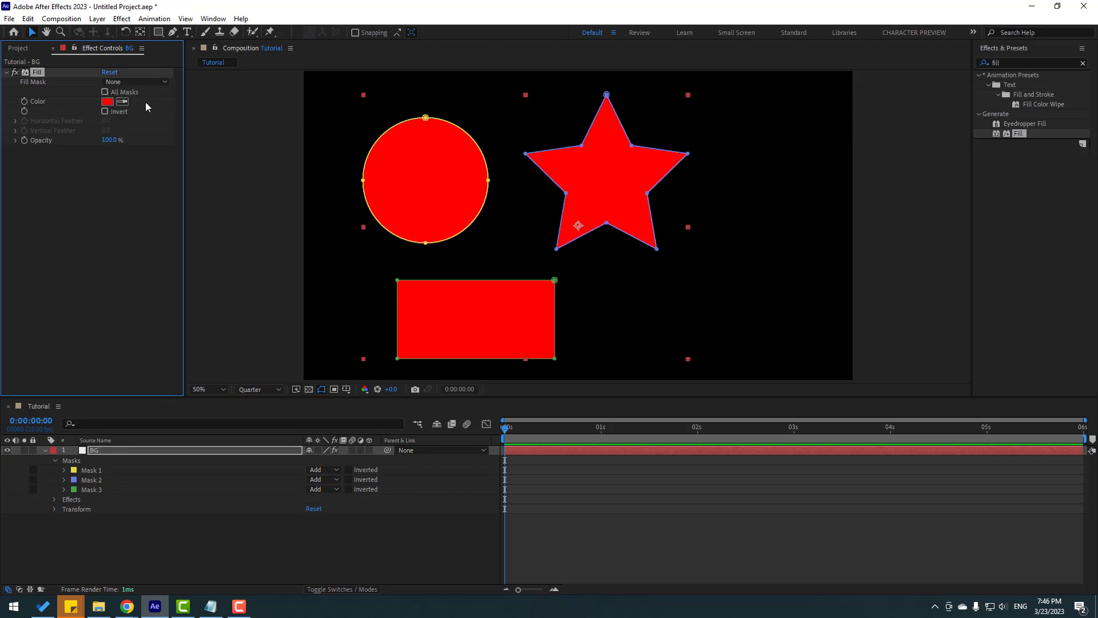
pyautogui.click(104, 92)
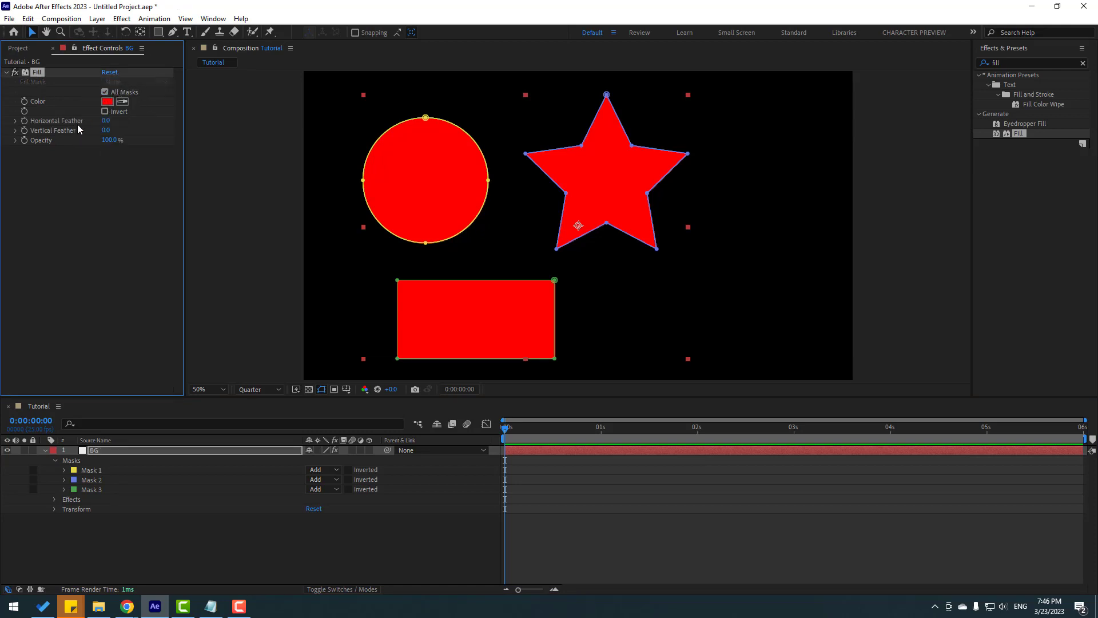
pyautogui.click(107, 101)
pyautogui.moveTo(609, 383); pyautogui.dragTo(669, 380)
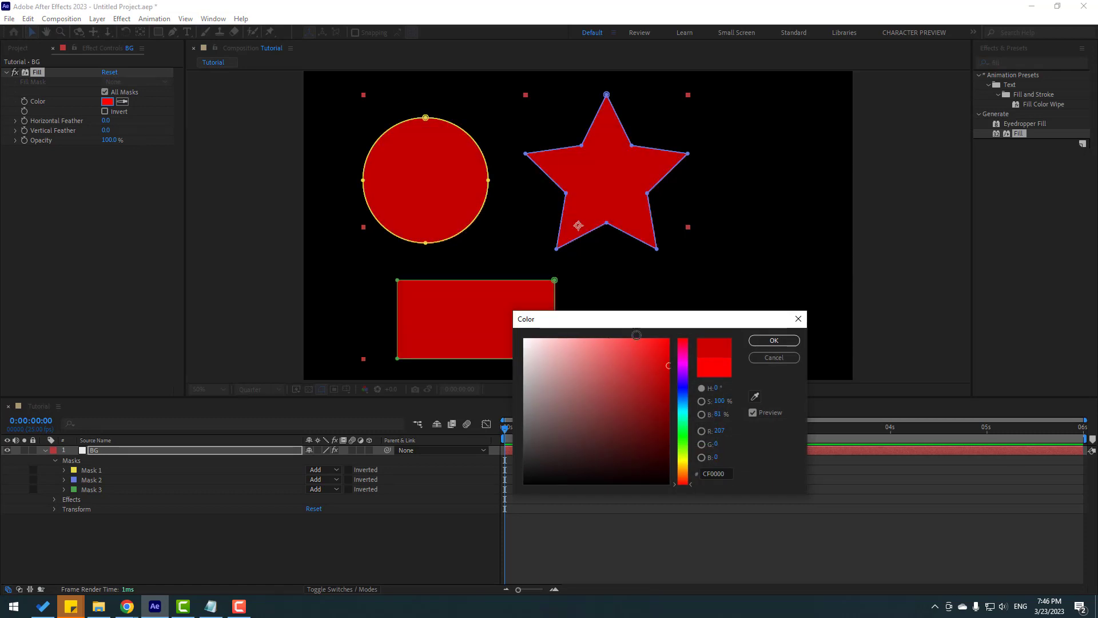
pyautogui.click(774, 357)
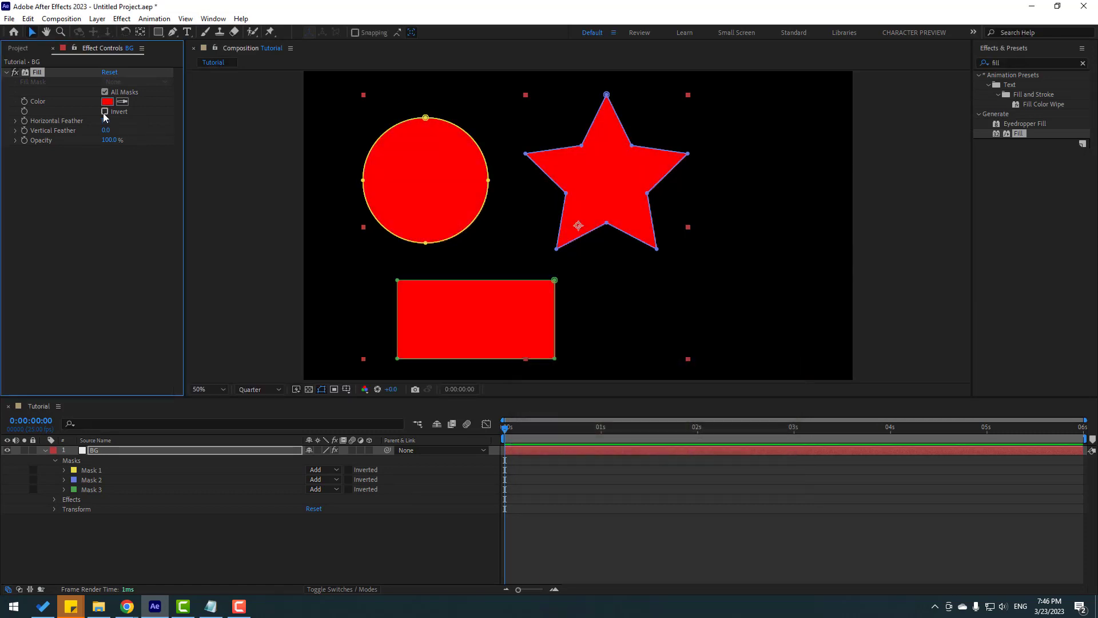
pyautogui.click(105, 111)
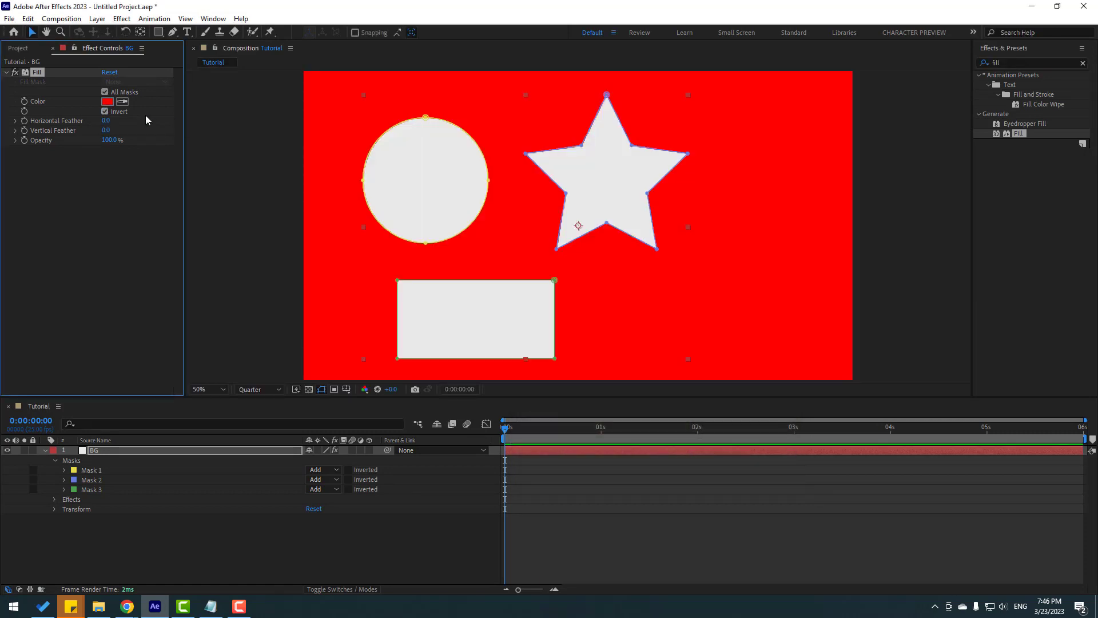
pyautogui.click(107, 101)
pyautogui.moveTo(590, 389); pyautogui.dragTo(648, 368)
pyautogui.click(769, 356)
# Feather the Fill vertically to 115.2, with horizontal feather left at 0
pyautogui.moveTo(107, 122); pyautogui.dragTo(308, 134)
pyautogui.hotkey('ctrl', 'z')
pyautogui.moveTo(106, 131); pyautogui.dragTo(407, 483)
pyautogui.click(268, 554)
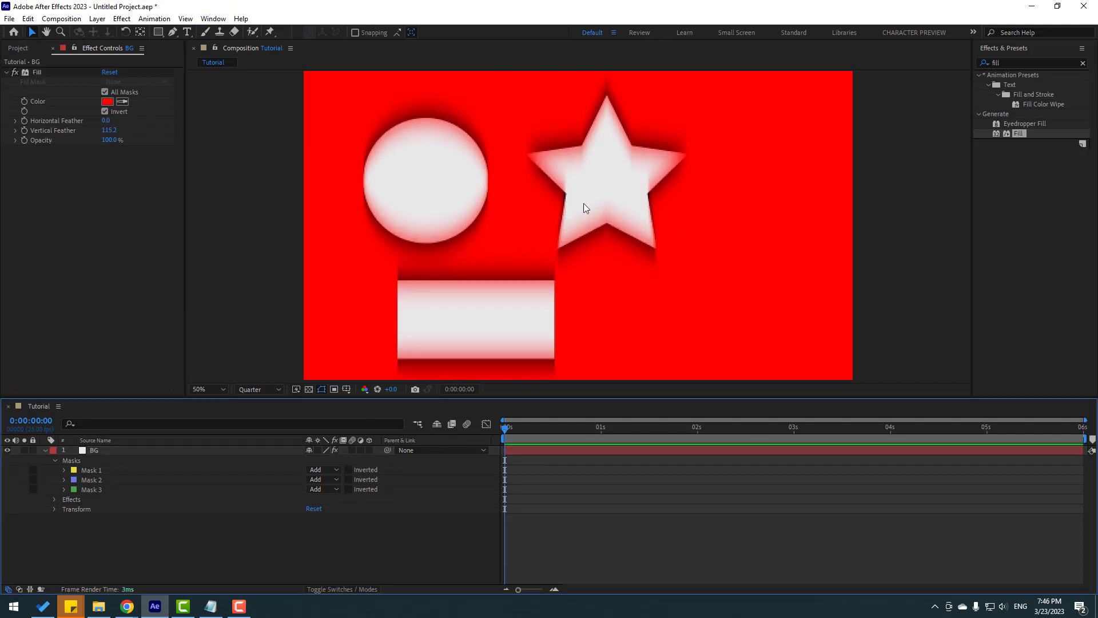
pyautogui.click(541, 254)
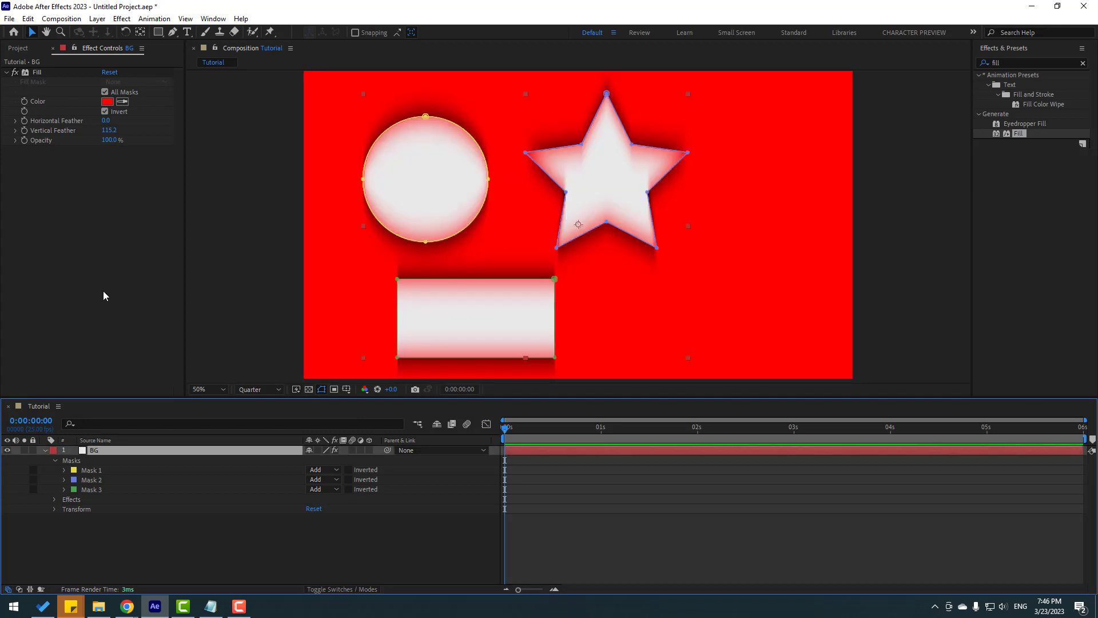
# Fill only Mask 2 (the star), uninverted, in pale pink EECFCF
pyautogui.click(105, 92)
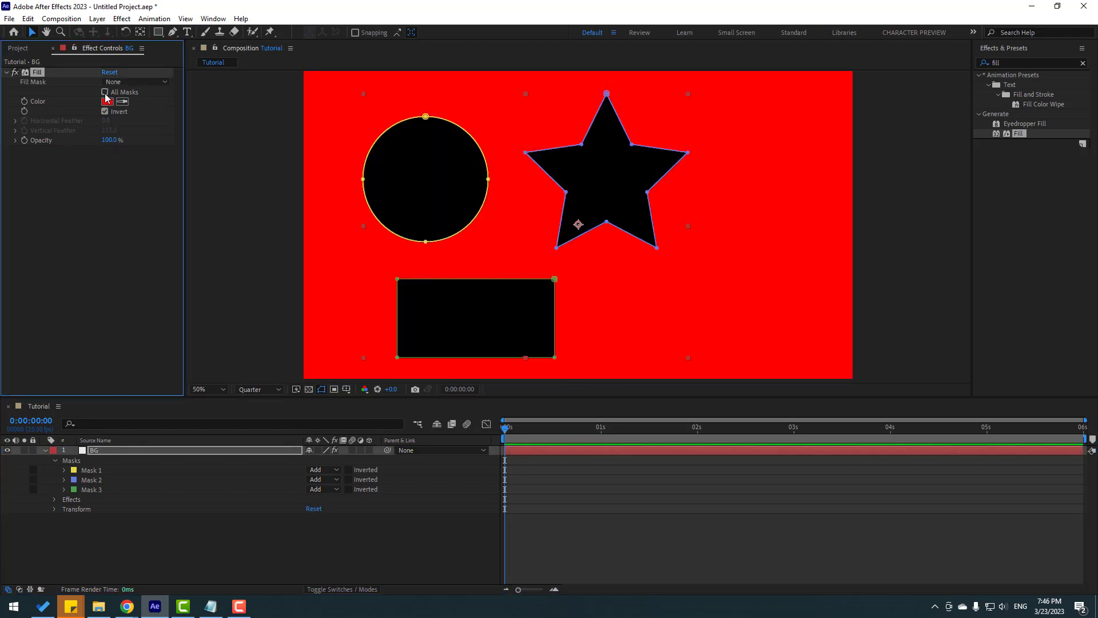
pyautogui.click(135, 82)
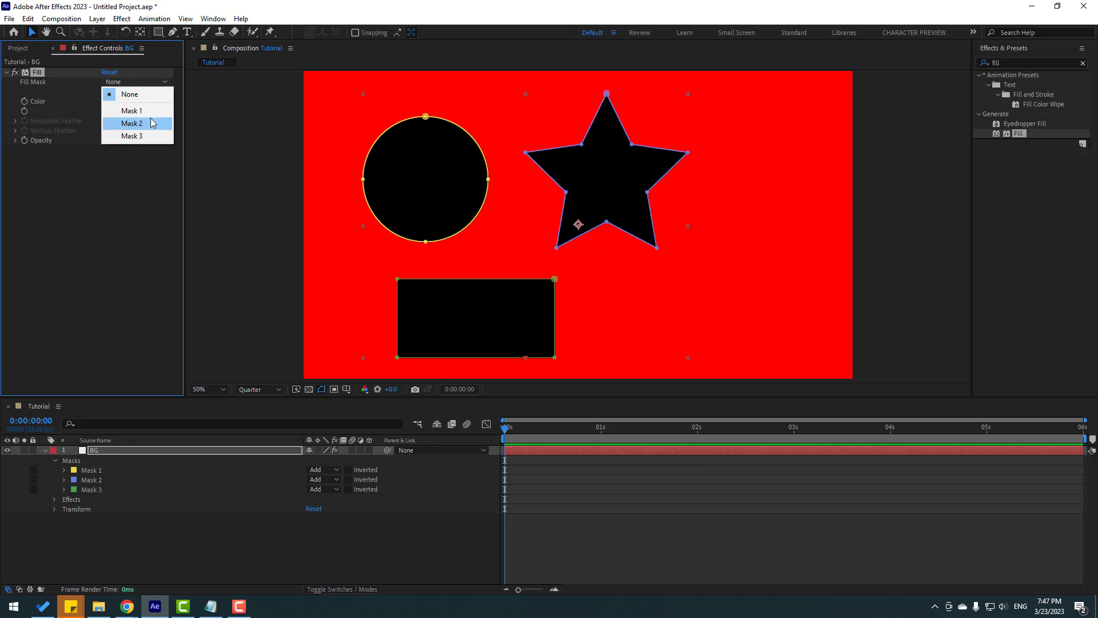
pyautogui.click(131, 123)
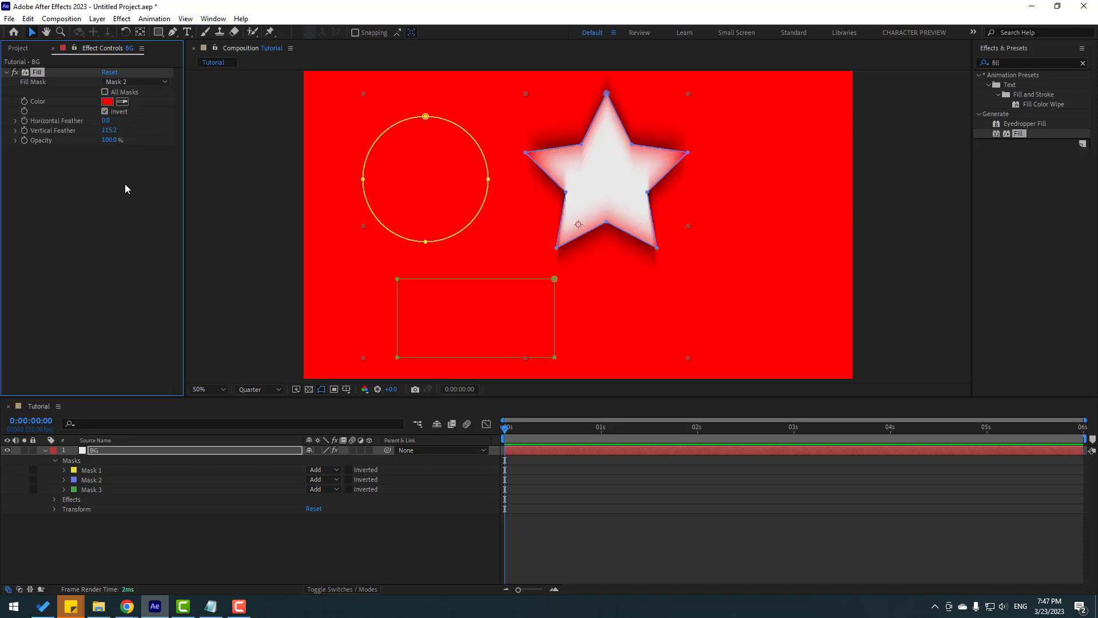
pyautogui.click(105, 111)
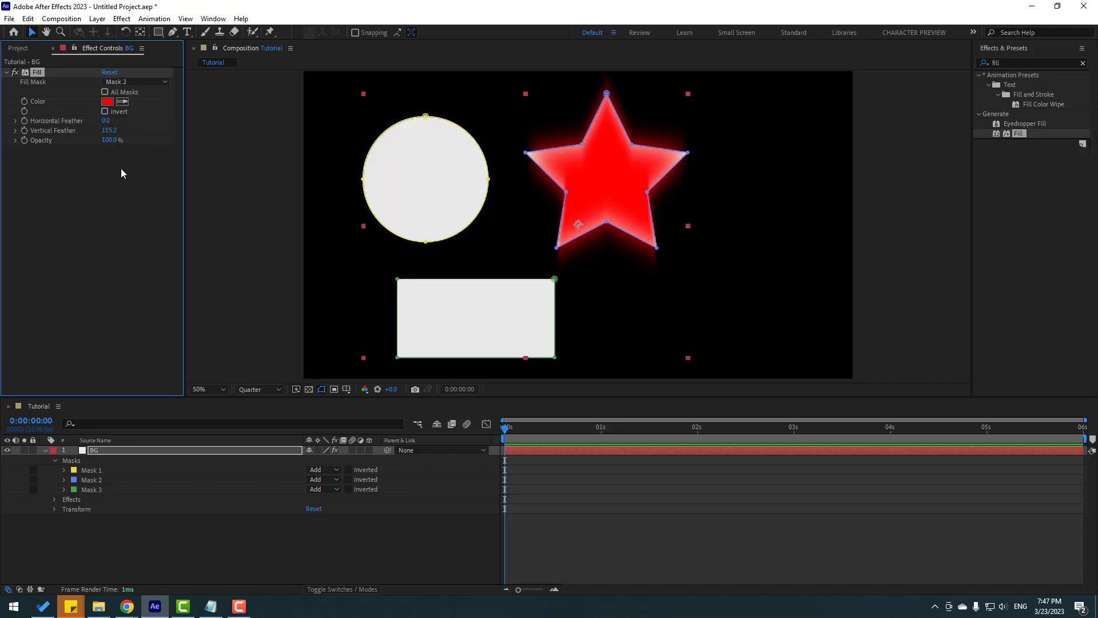
pyautogui.click(107, 101)
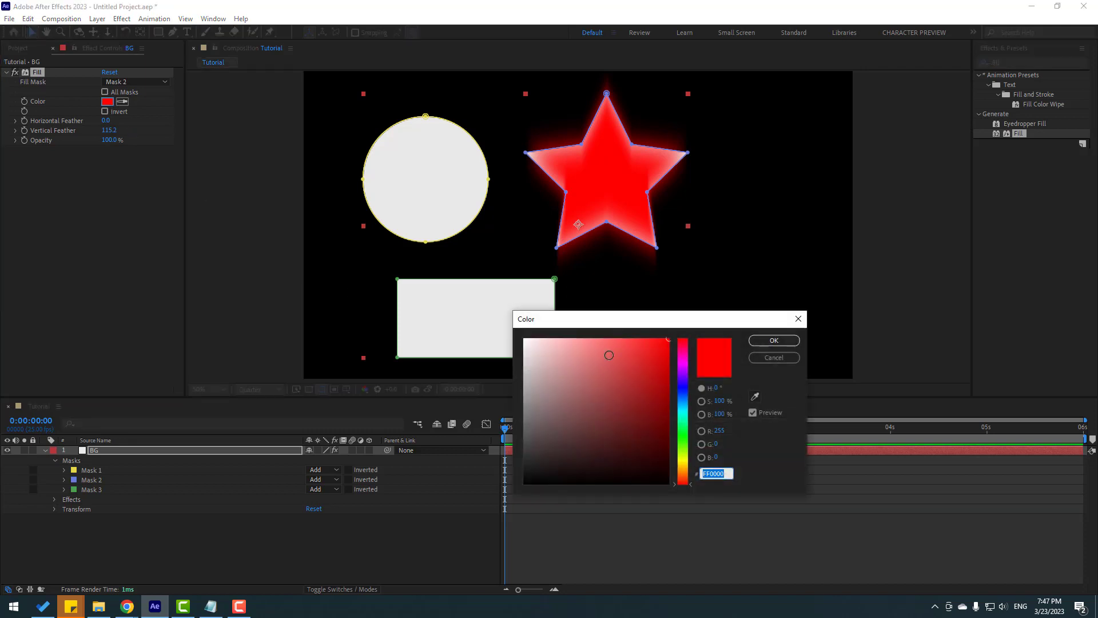
pyautogui.moveTo(640, 404)
pyautogui.mouseDown()
pyautogui.moveTo(537, 370)
pyautogui.moveTo(628, 403)
pyautogui.moveTo(564, 339)
pyautogui.mouseUp()
pyautogui.moveTo(501, 327)
pyautogui.mouseDown()
pyautogui.moveTo(641, 355)
pyautogui.moveTo(582, 396)
pyautogui.moveTo(532, 342)
pyautogui.moveTo(597, 348)
pyautogui.mouseUp()
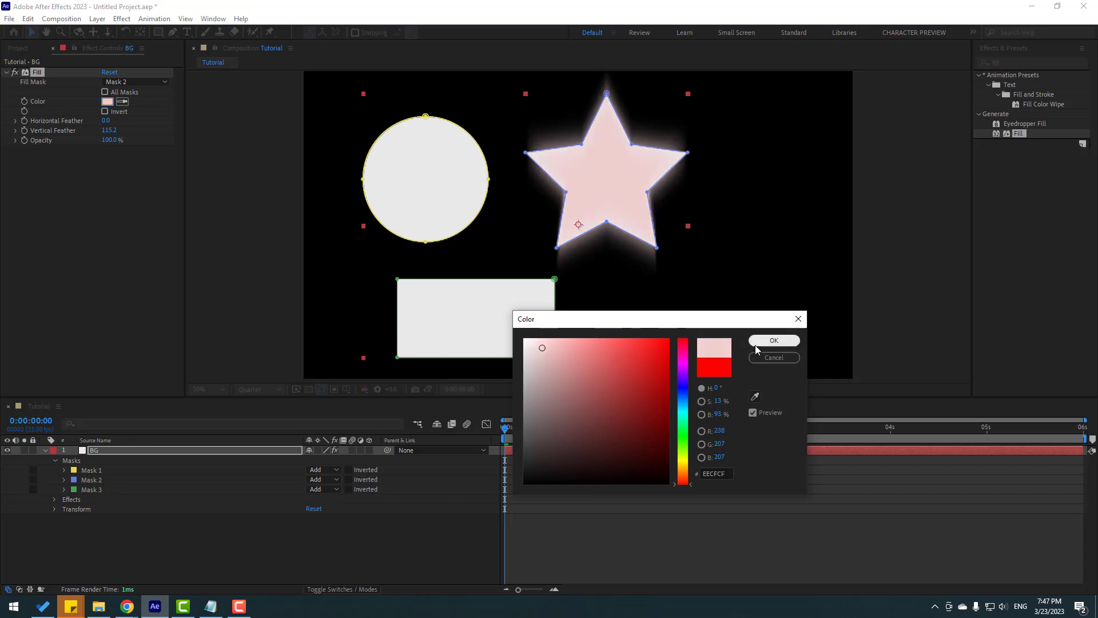
pyautogui.click(774, 341)
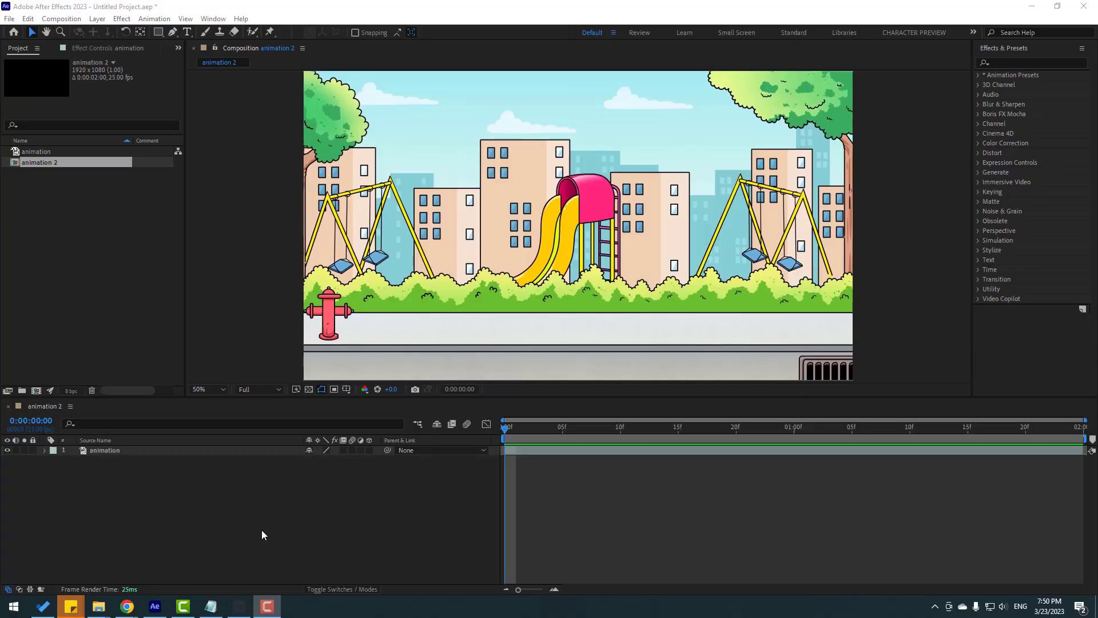
# Create a black solid layer named Rain above the animation layer
pyautogui.rightClick(232, 510)
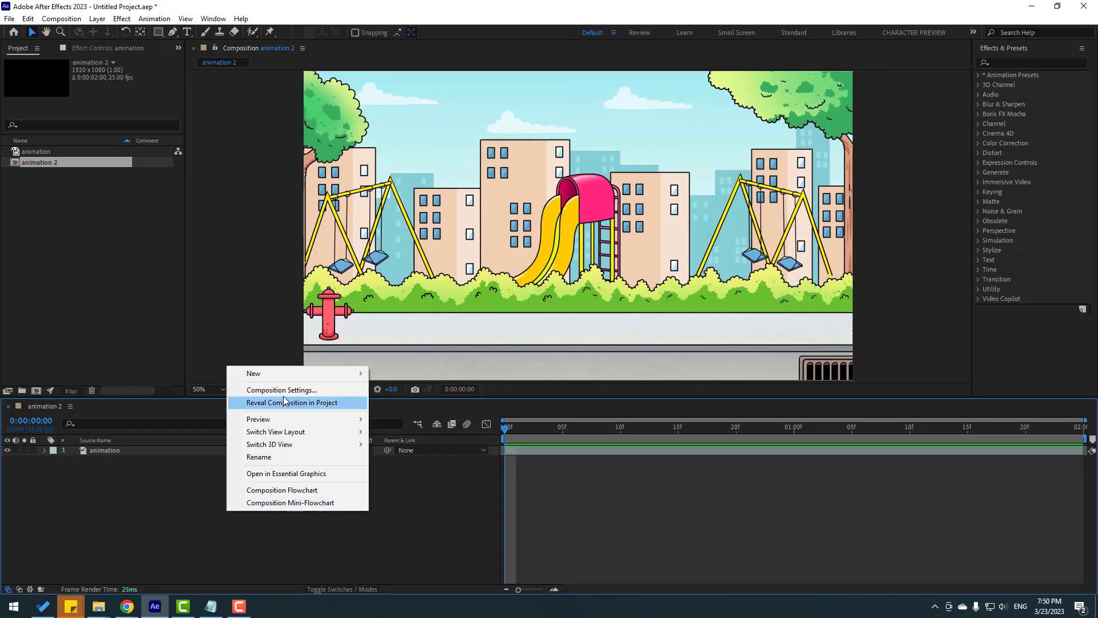
pyautogui.moveTo(292, 376)
pyautogui.click(412, 397)
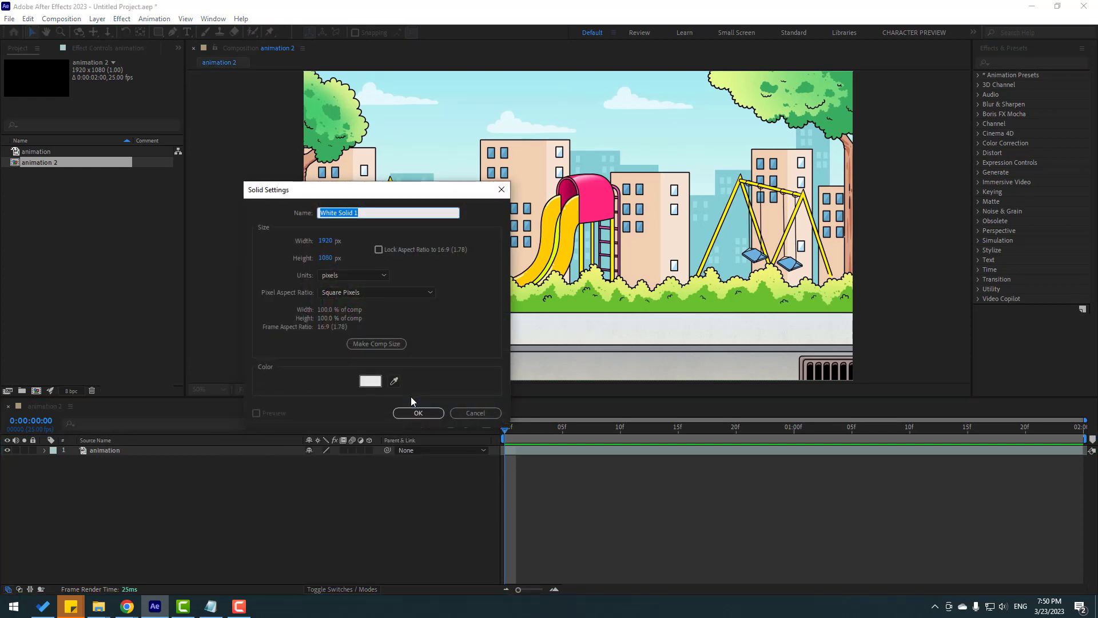
pyautogui.write('Rain')
pyautogui.click(370, 381)
pyautogui.click(774, 341)
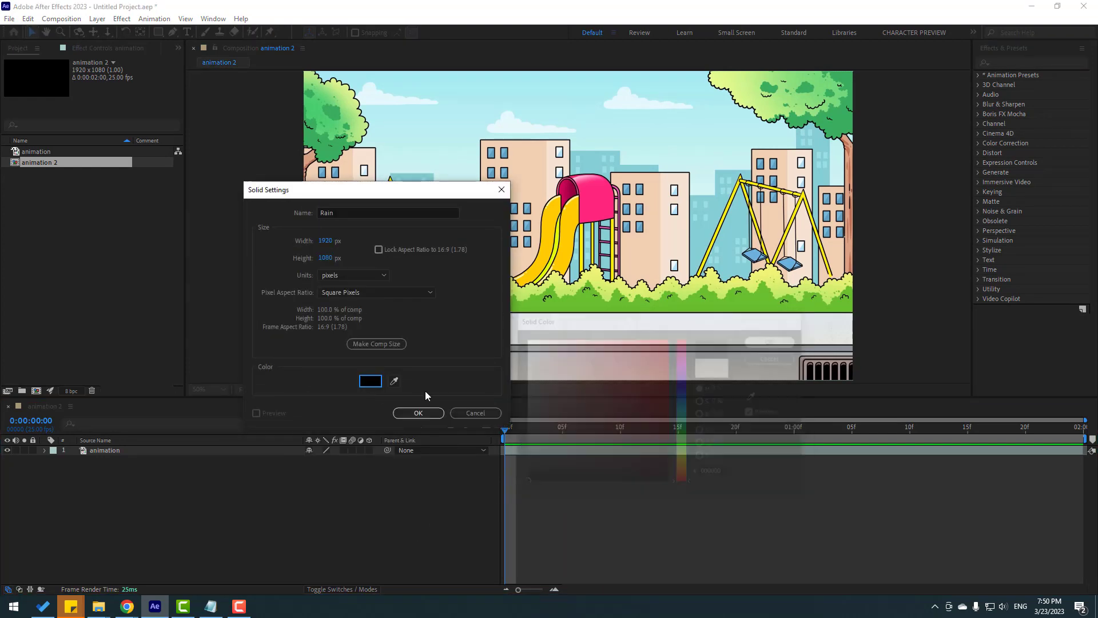
pyautogui.click(418, 413)
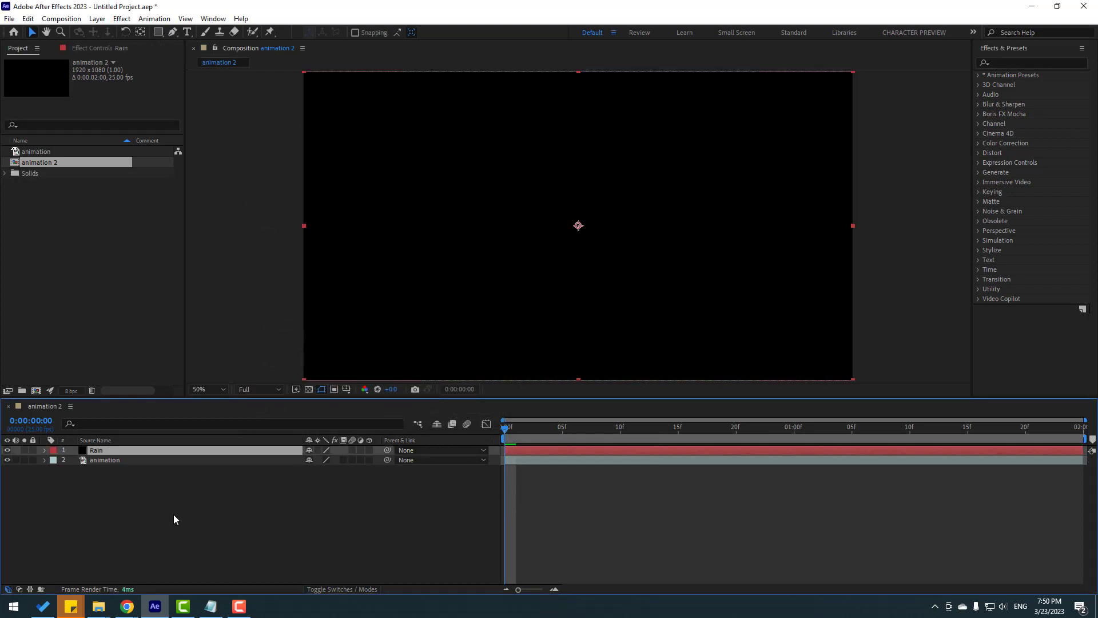
# Apply CC Rainfall to the Rain layer and adjust drop count, size and scene depth
pyautogui.click(1026, 69)
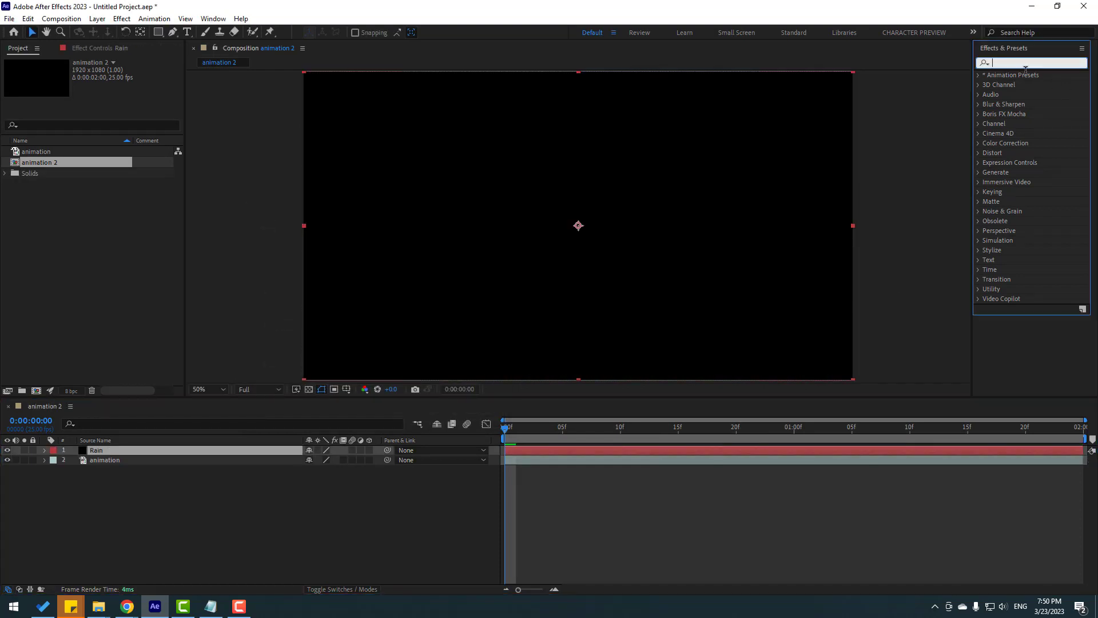
pyautogui.write('rain')
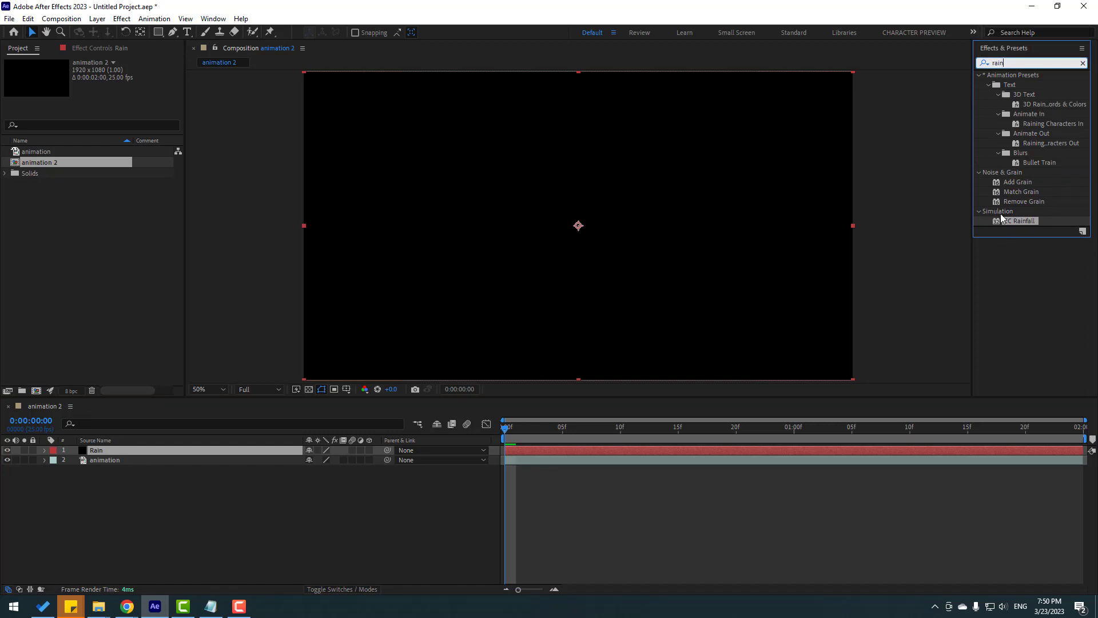
pyautogui.moveTo(1016, 221)
pyautogui.mouseDown()
pyautogui.moveTo(191, 503)
pyautogui.moveTo(97, 456)
pyautogui.mouseUp()
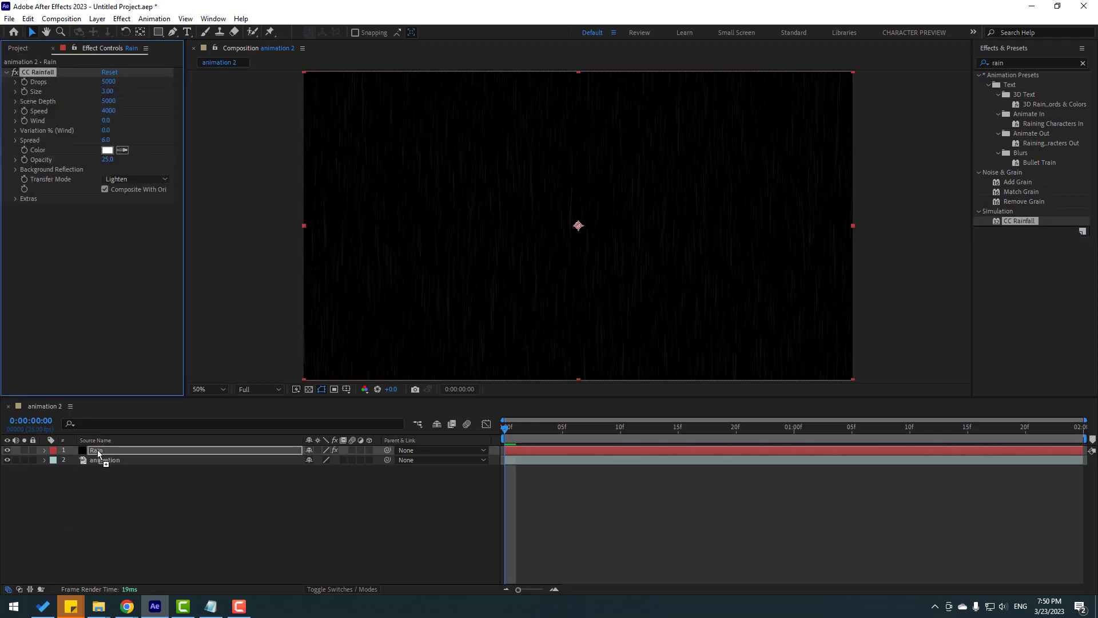
pyautogui.press('space')
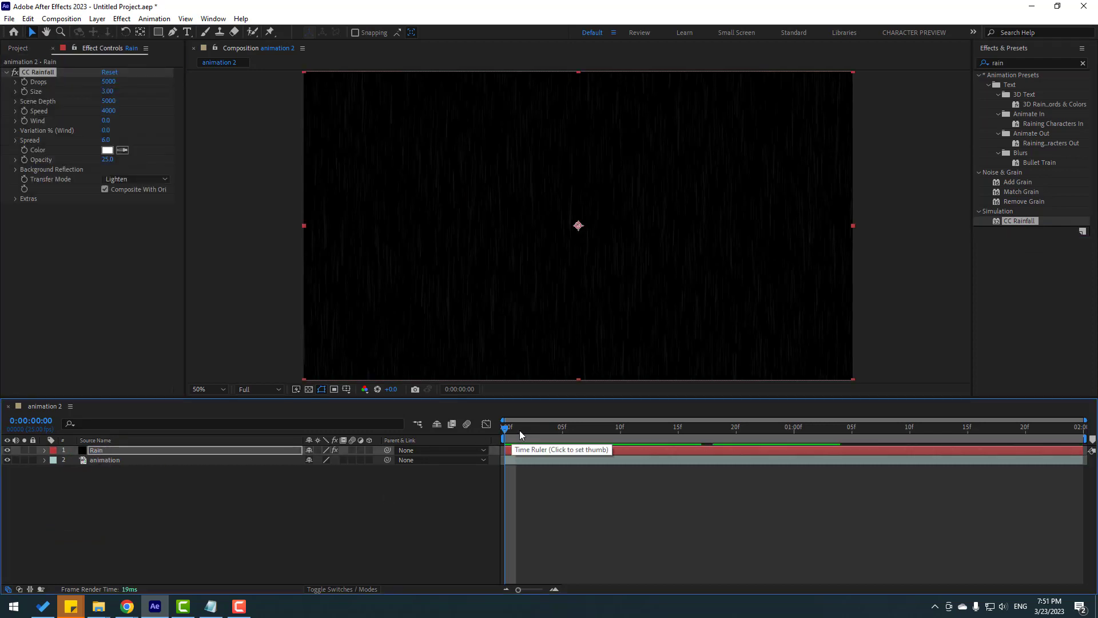
pyautogui.press('space')
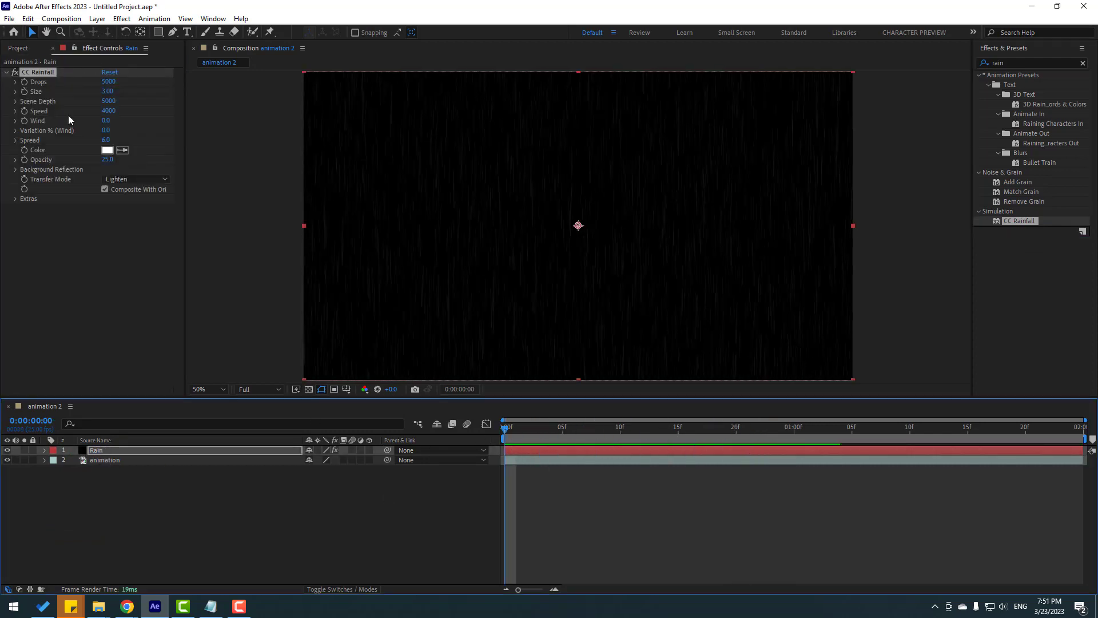
pyautogui.moveTo(108, 82)
pyautogui.mouseDown()
pyautogui.moveTo(89, 84)
pyautogui.moveTo(108, 82)
pyautogui.mouseUp()
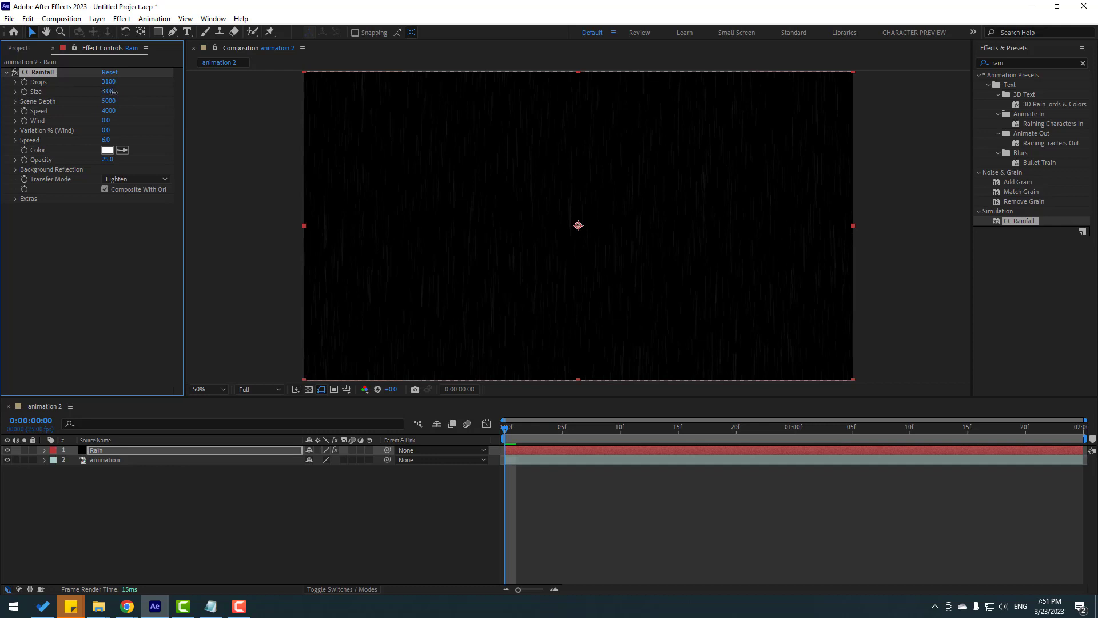
pyautogui.moveTo(265, 92); pyautogui.dragTo(330, 119)
pyautogui.moveTo(110, 106); pyautogui.dragTo(189, 101)
pyautogui.press('space')
pyautogui.press('space')
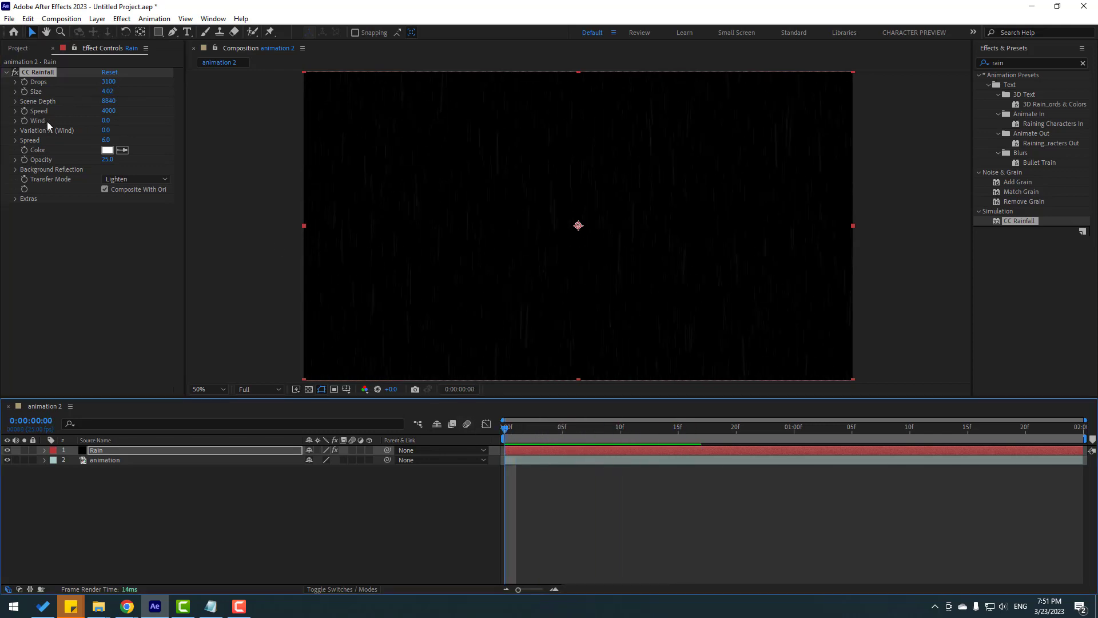
# Set the rain Speed to 2000 and Wind to 2460
pyautogui.click(109, 113)
pyautogui.write('2000')
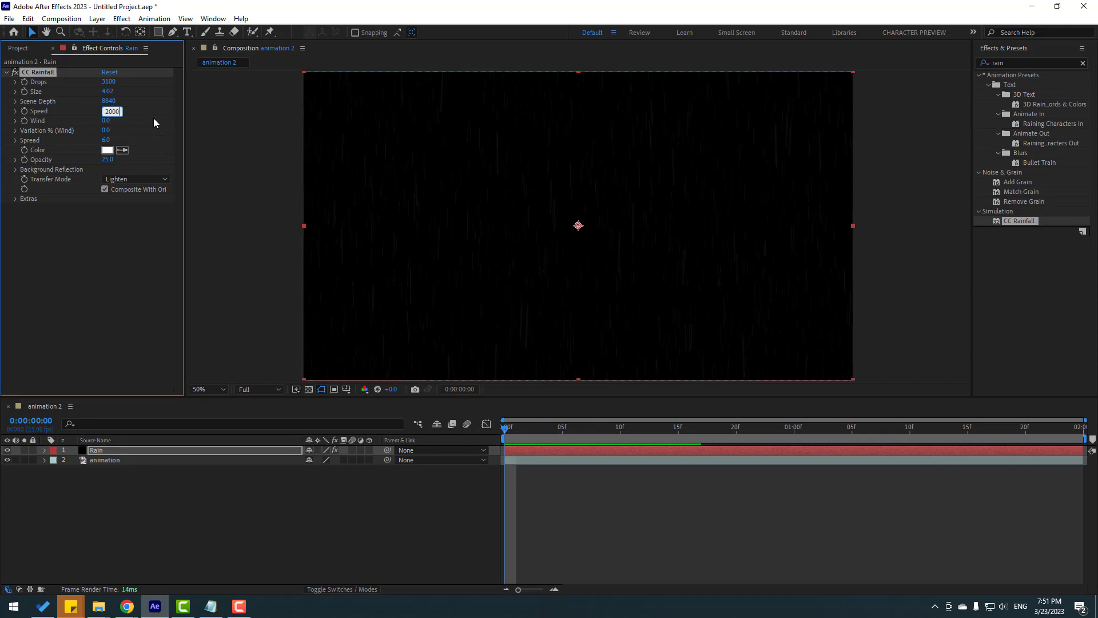
pyautogui.press('Return')
pyautogui.press('space')
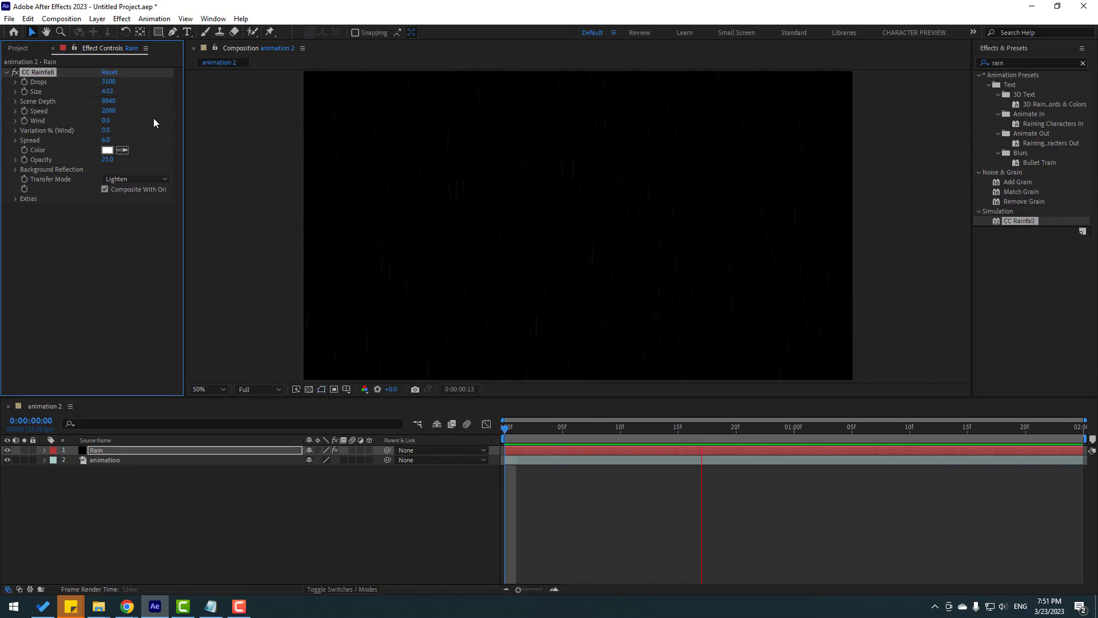
pyautogui.press('space')
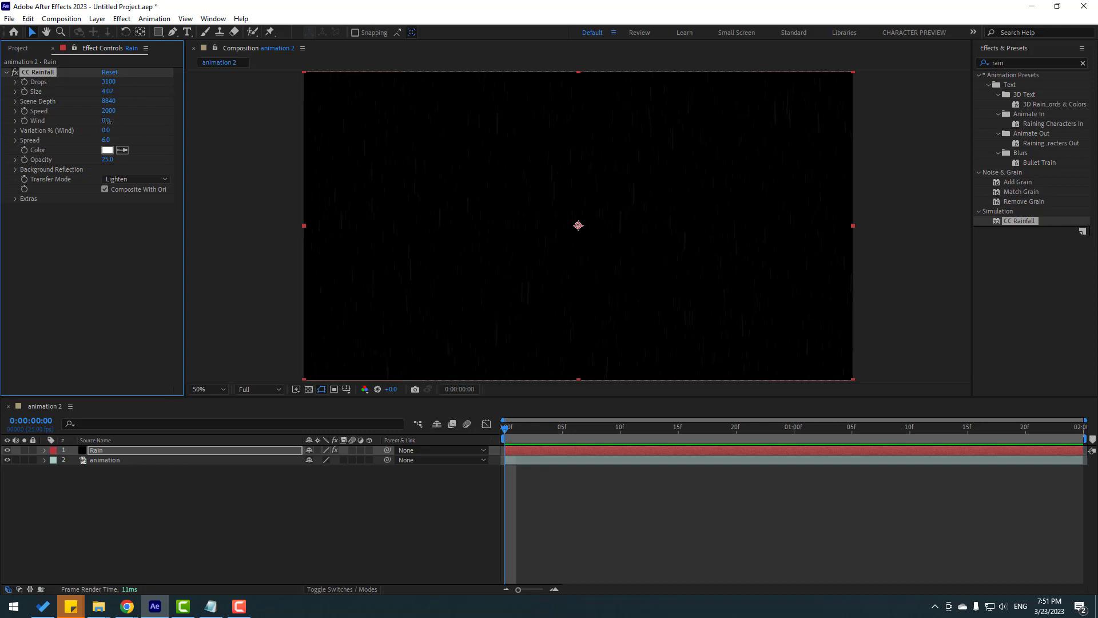
pyautogui.moveTo(106, 121); pyautogui.dragTo(221, 174)
pyautogui.press('space')
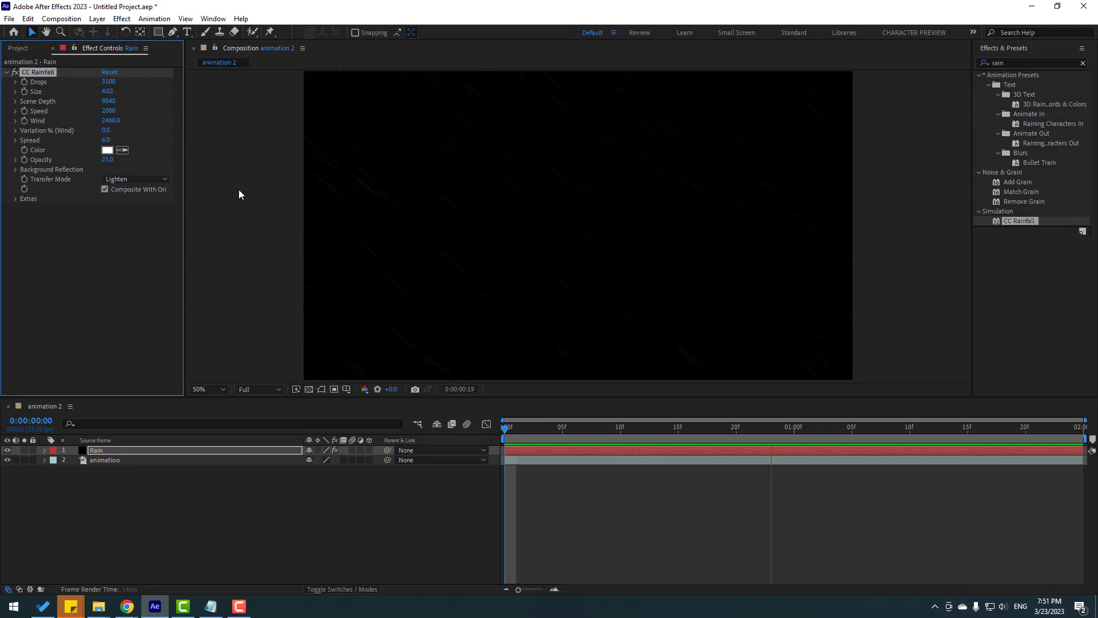
pyautogui.press('space')
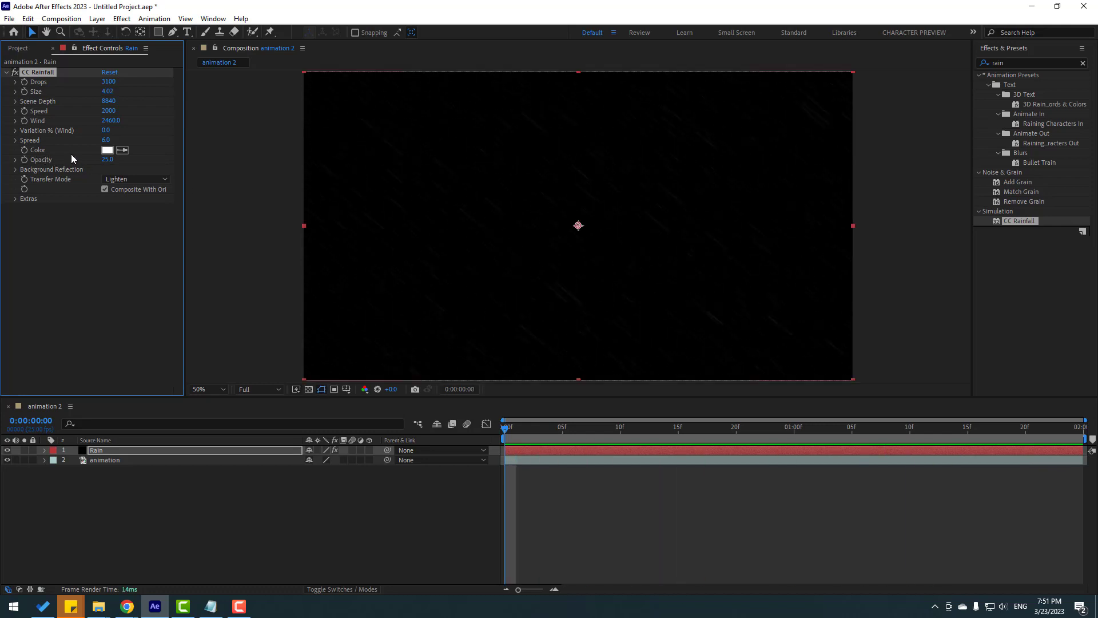
# Keep the rain colour white and settle its opacity at 25
pyautogui.click(107, 150)
pyautogui.moveTo(614, 410); pyautogui.dragTo(524, 339)
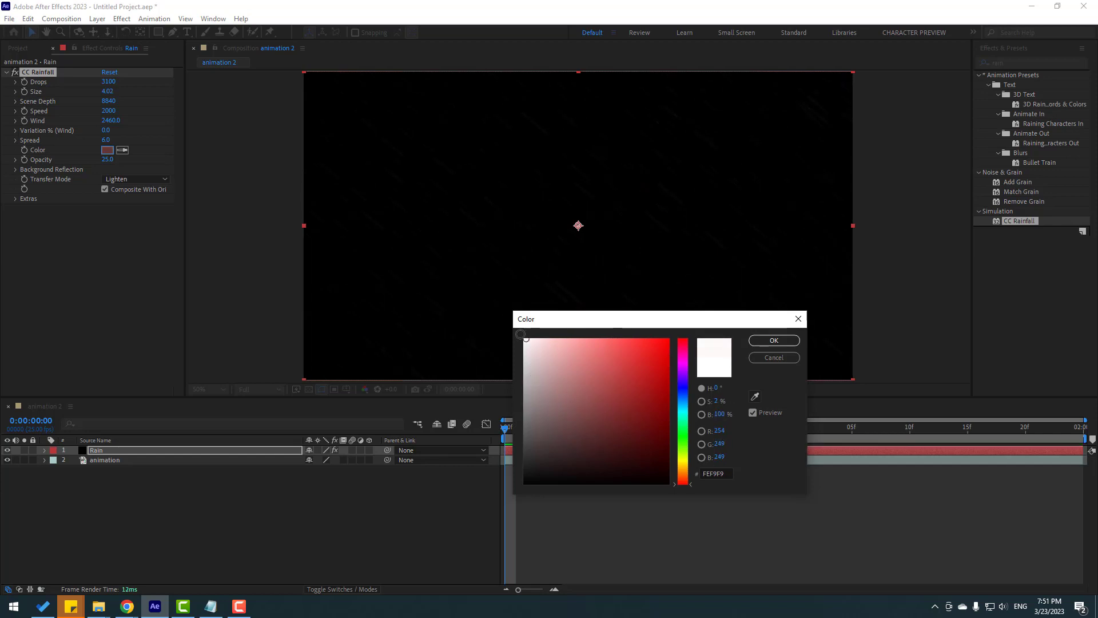
pyautogui.click(774, 341)
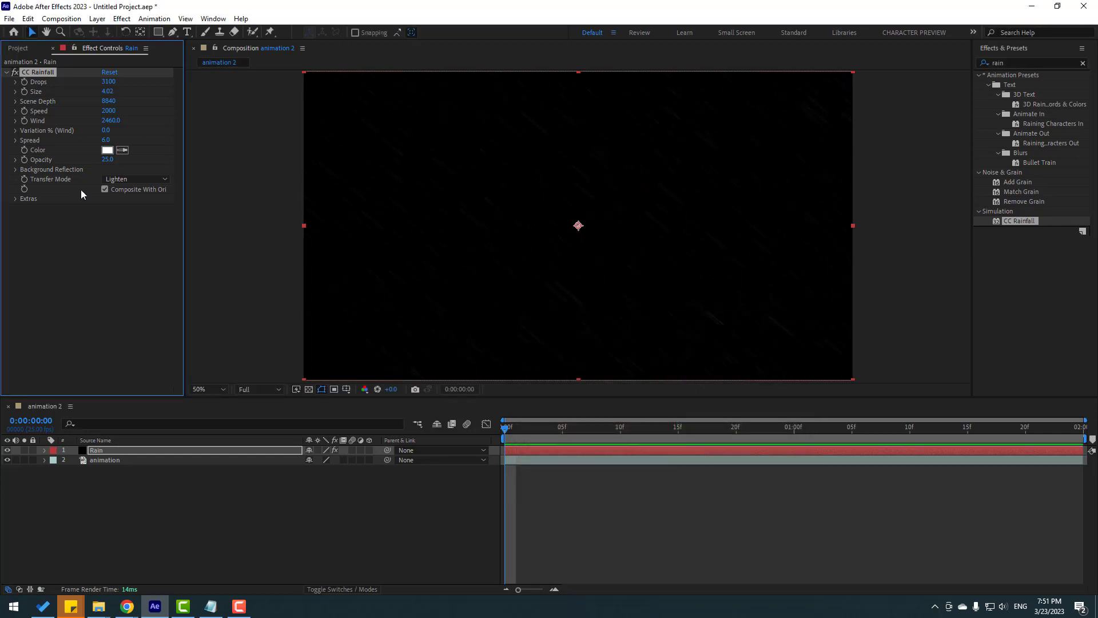
pyautogui.moveTo(106, 165); pyautogui.dragTo(196, 165)
pyautogui.press('space')
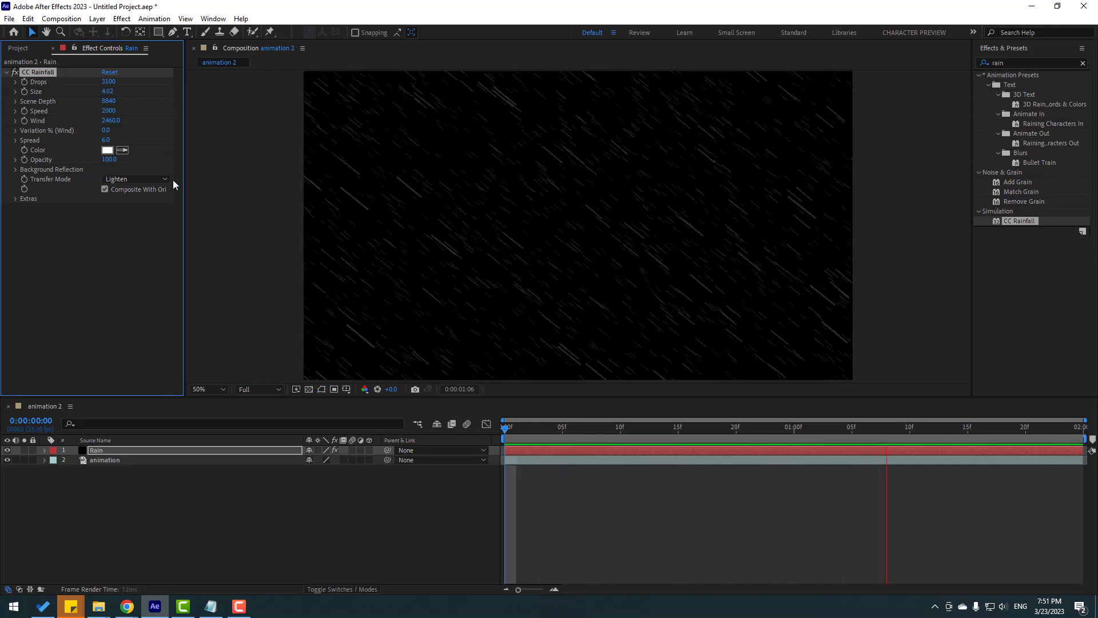
pyautogui.press('space')
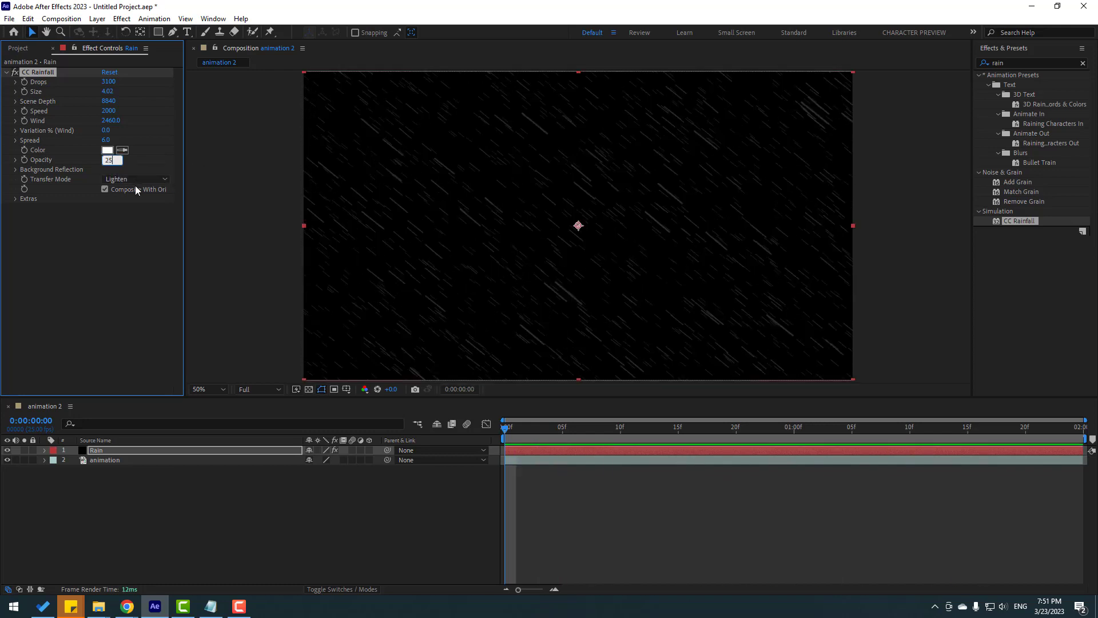
pyautogui.press('Return')
pyautogui.press('space')
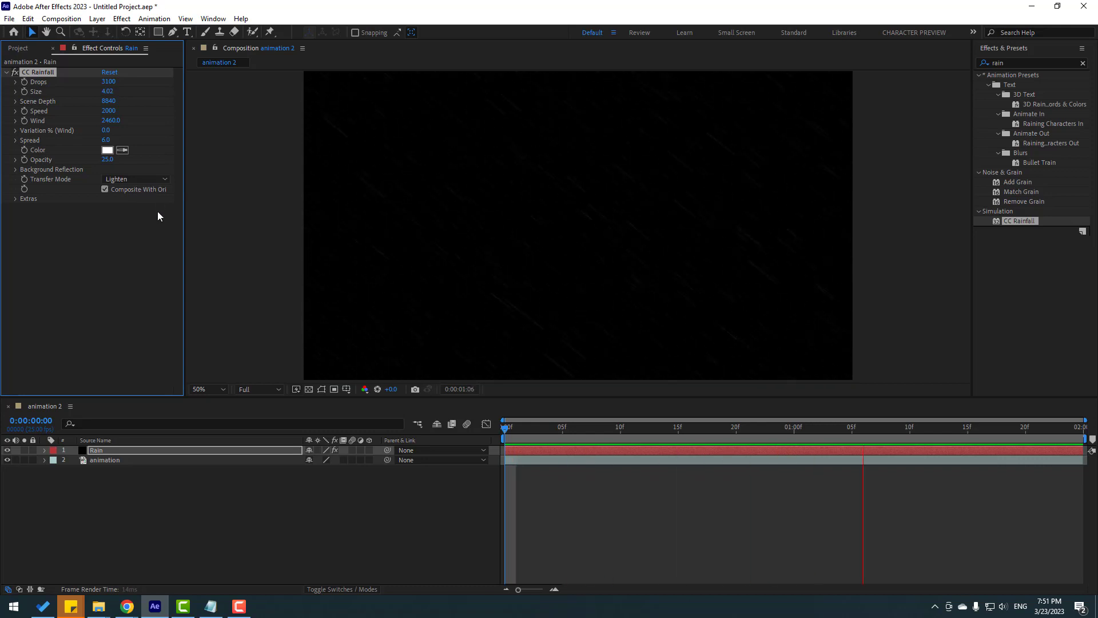
pyautogui.press('space')
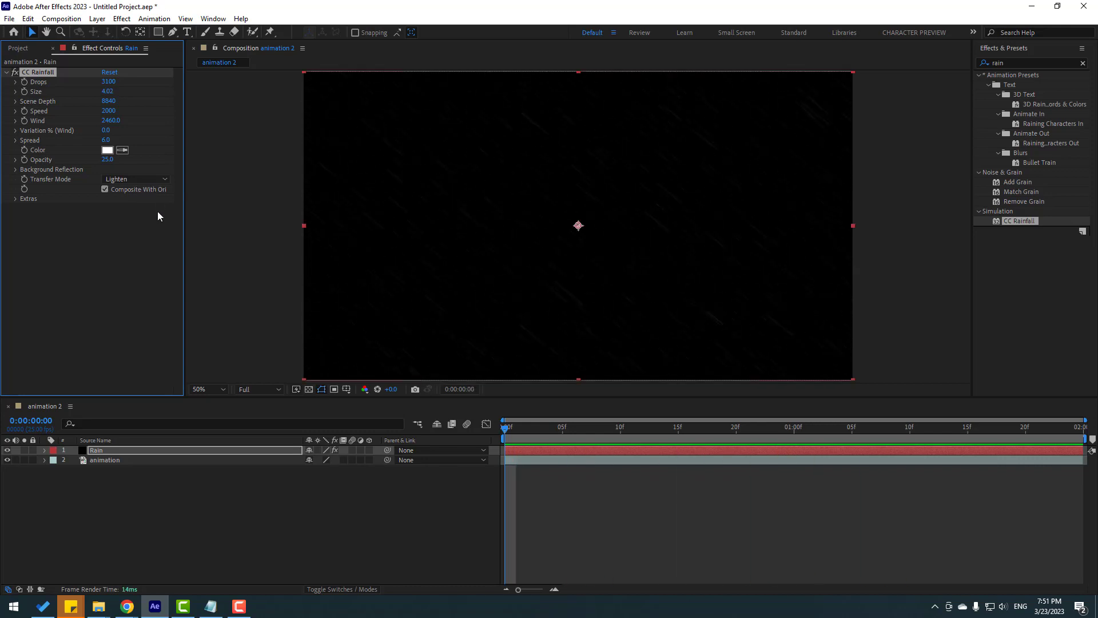
# Show the playground artwork beneath the rain and preview it
pyautogui.click(105, 189)
pyautogui.press('space')
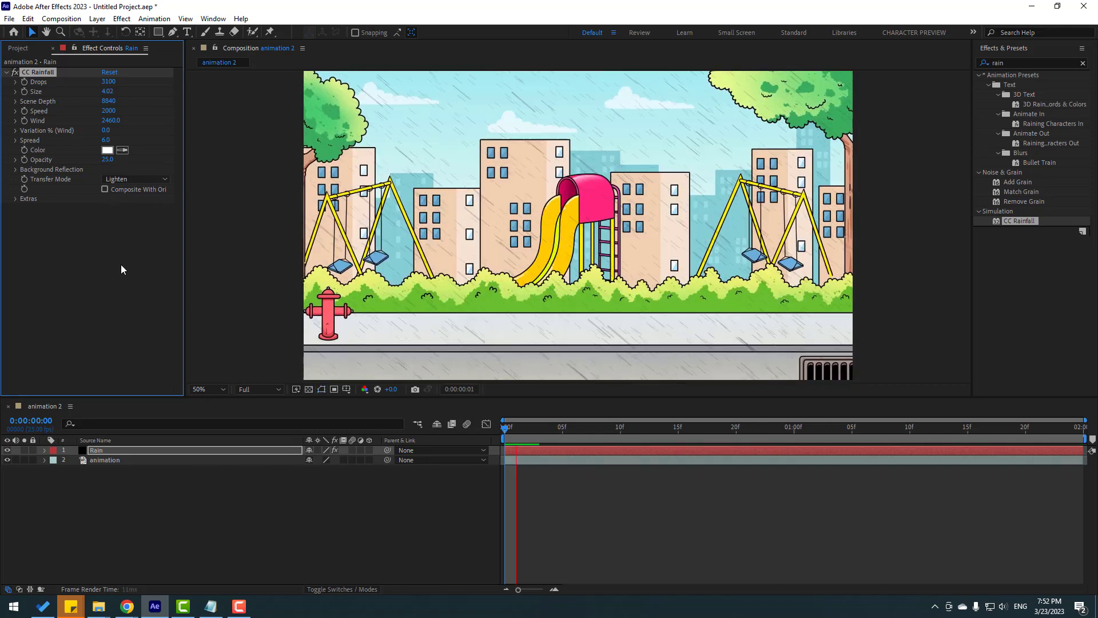
pyautogui.press('space')
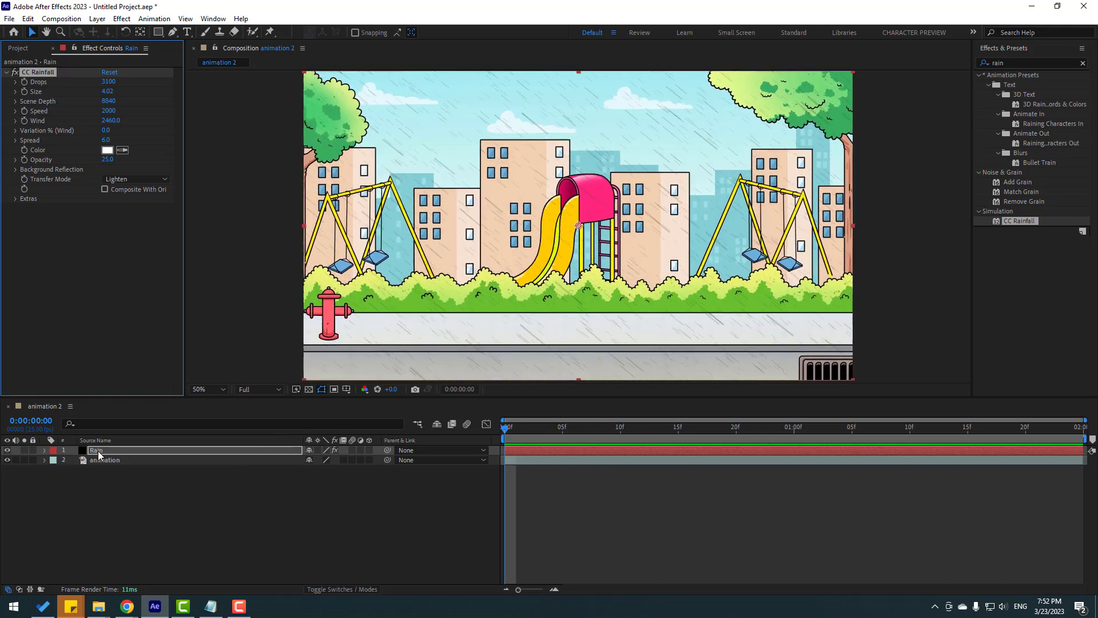
pyautogui.click(98, 452)
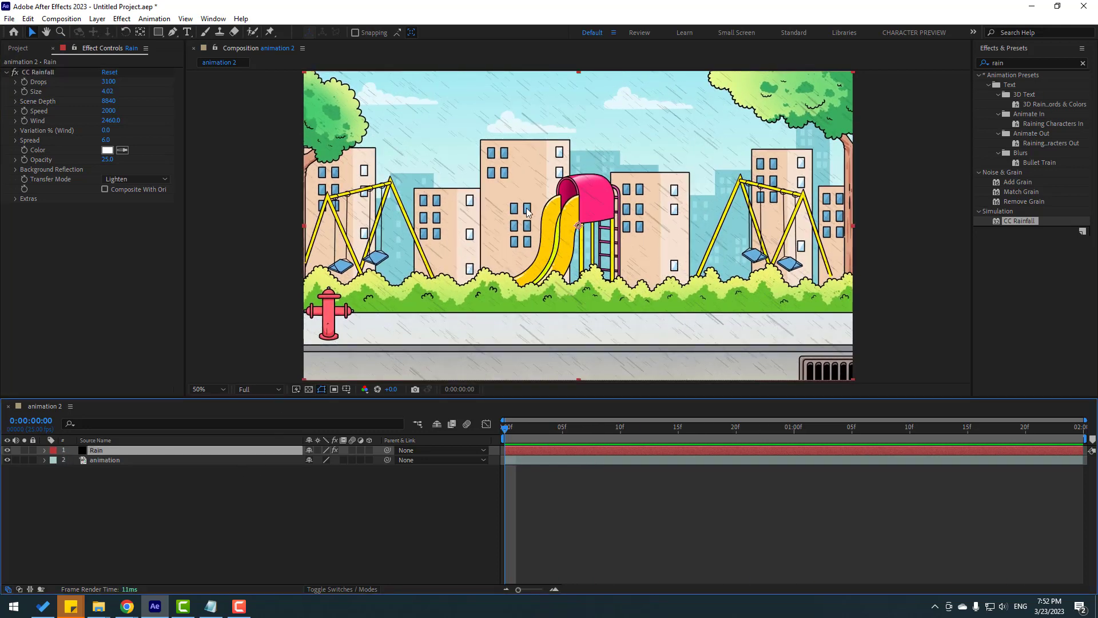
pyautogui.press('F2')
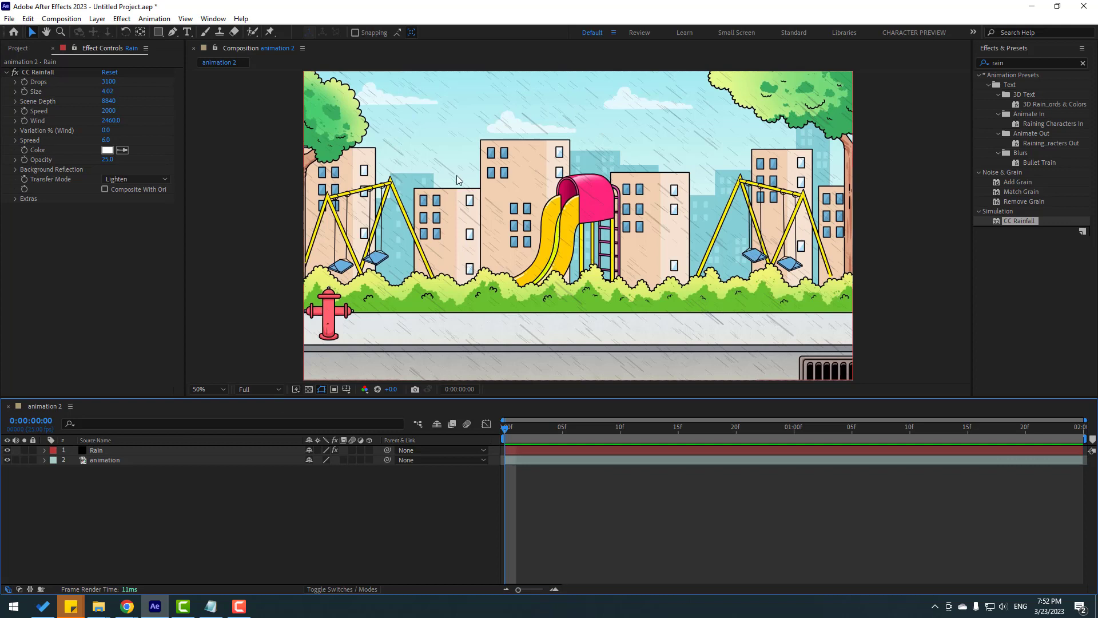
pyautogui.click(89, 450)
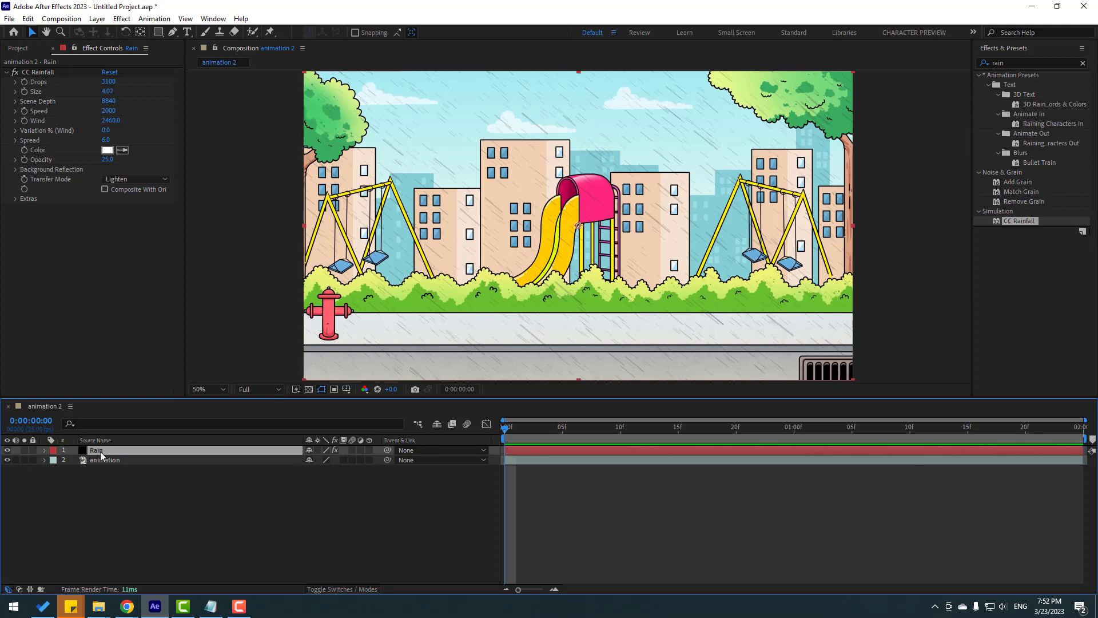
# Change the Rain solid's colour to white (FFFFFF)
pyautogui.hotkey('ctrl', 'shift', 'y')
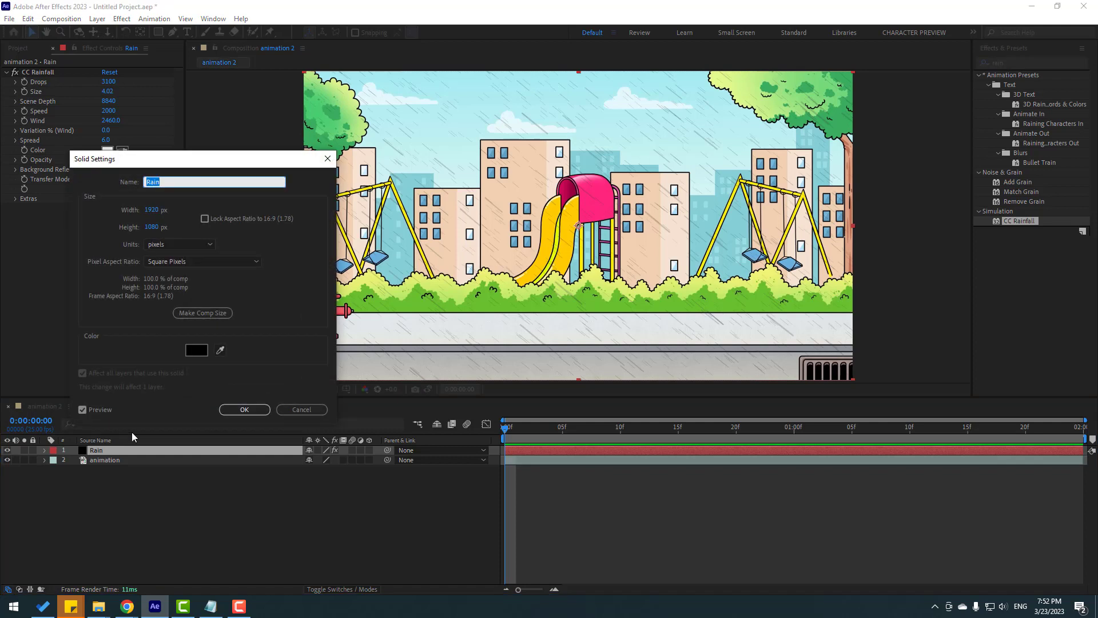
pyautogui.click(196, 351)
pyautogui.write('FFFFFF')
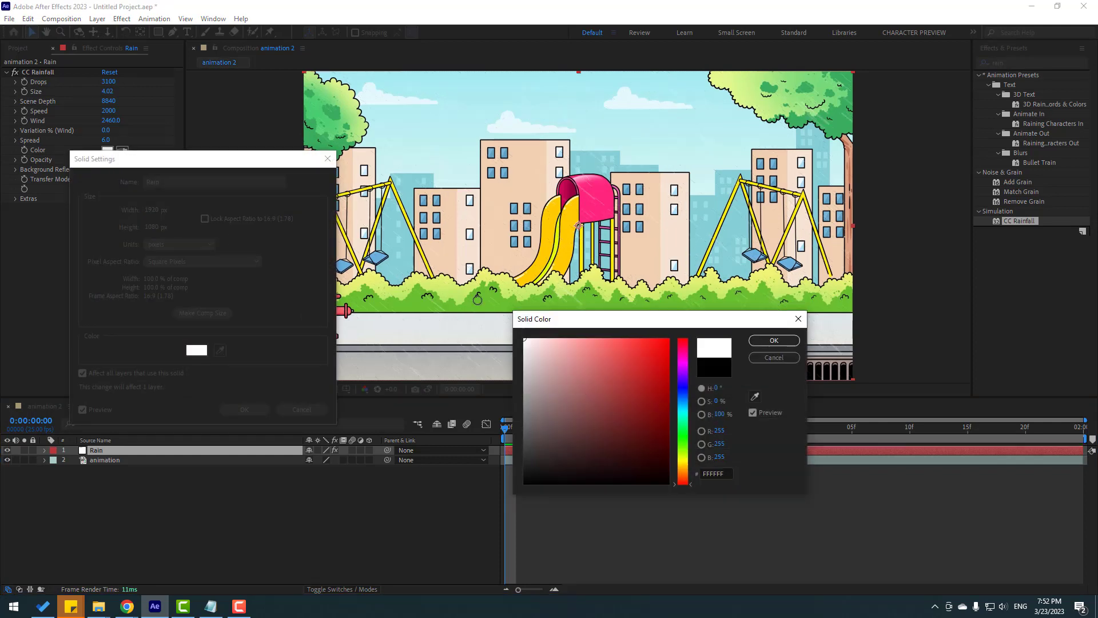
pyautogui.click(751, 342)
pyautogui.click(246, 410)
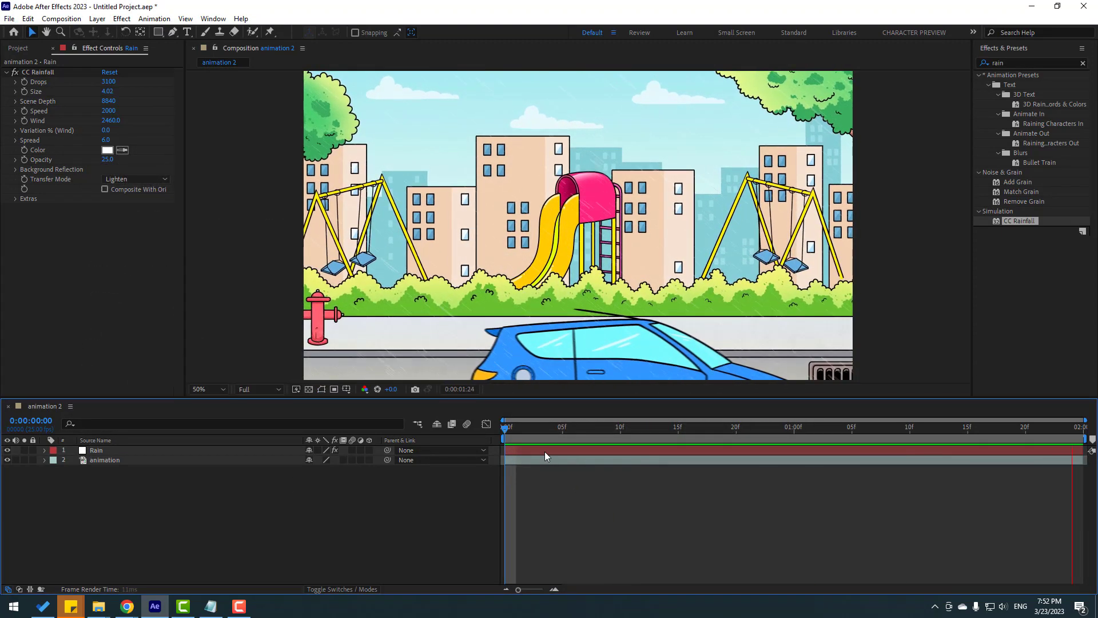
# At frame 4, raise CC Rainfall opacity to 78 and preview the rain
pyautogui.click(545, 434)
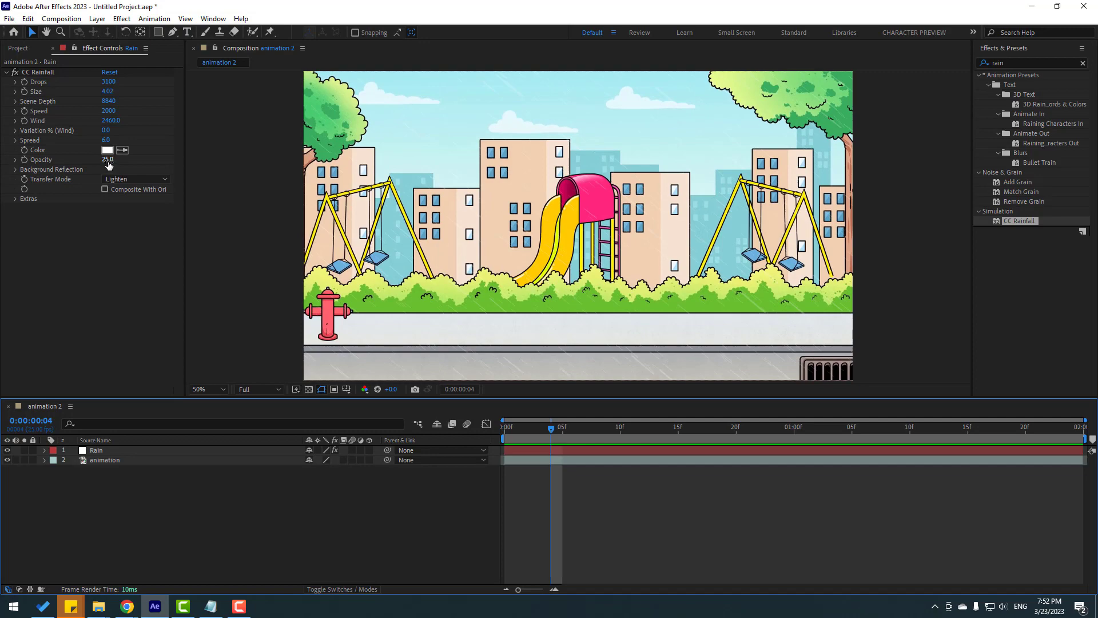
pyautogui.moveTo(108, 160); pyautogui.dragTo(135, 158)
pyautogui.press('space')
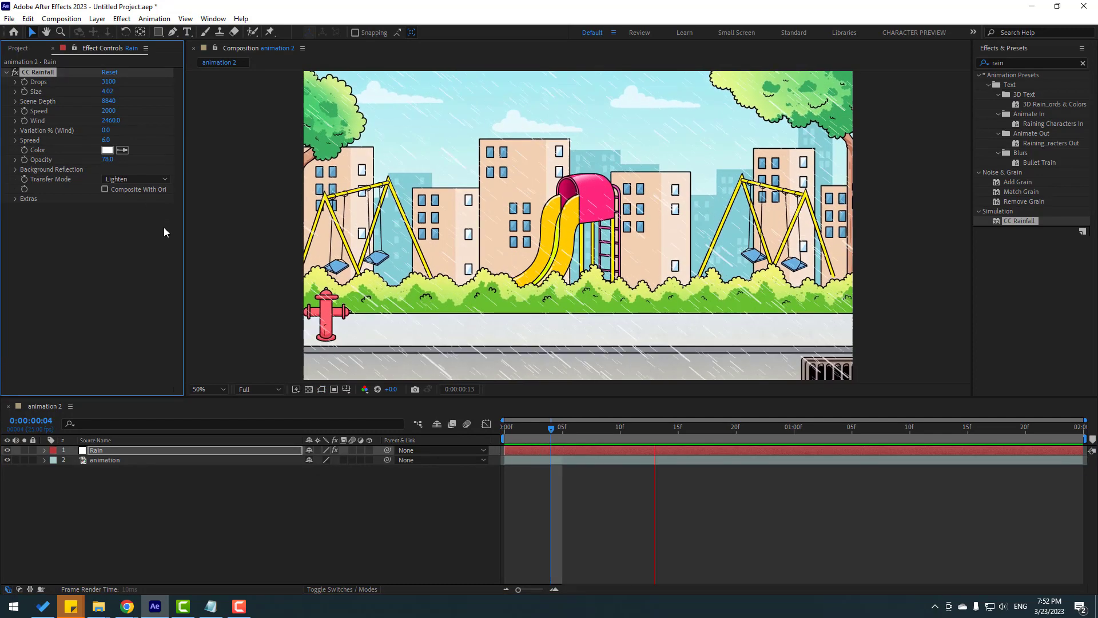
pyautogui.press('space')
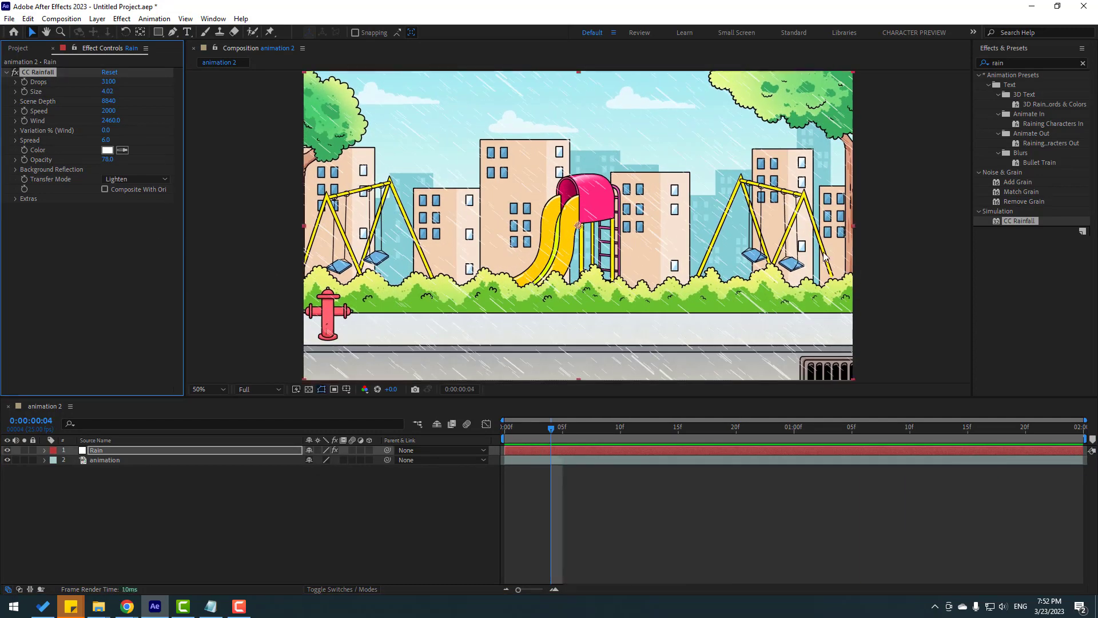
pyautogui.click(1016, 65)
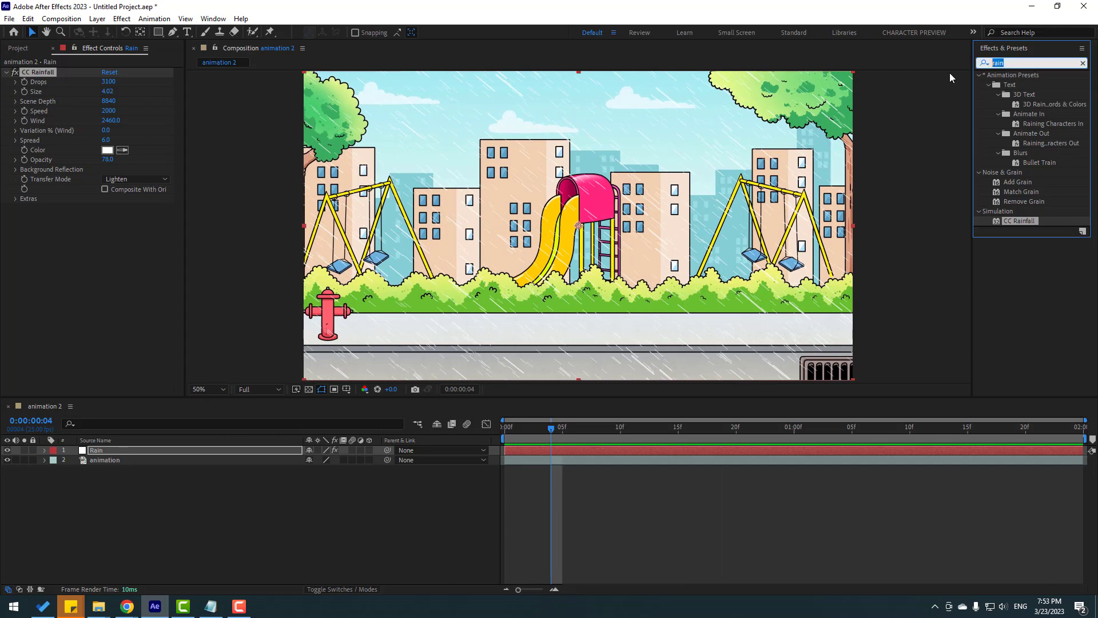
# Add Hue/Saturation to the animation layer with Master Lightness -30
pyautogui.write('hue')
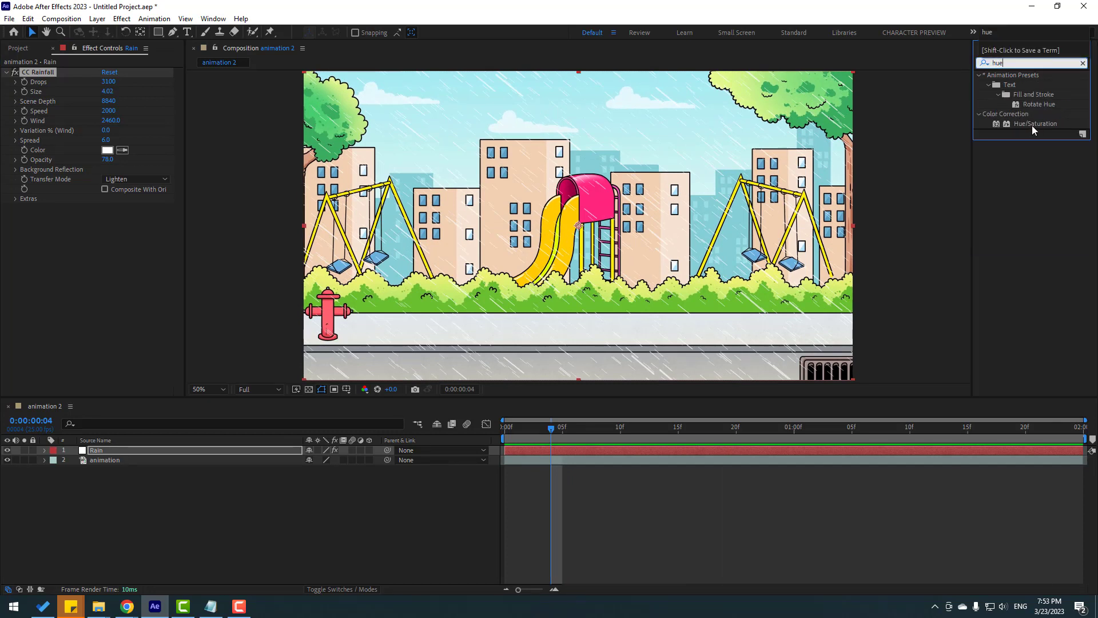
pyautogui.moveTo(1032, 125); pyautogui.dragTo(112, 461)
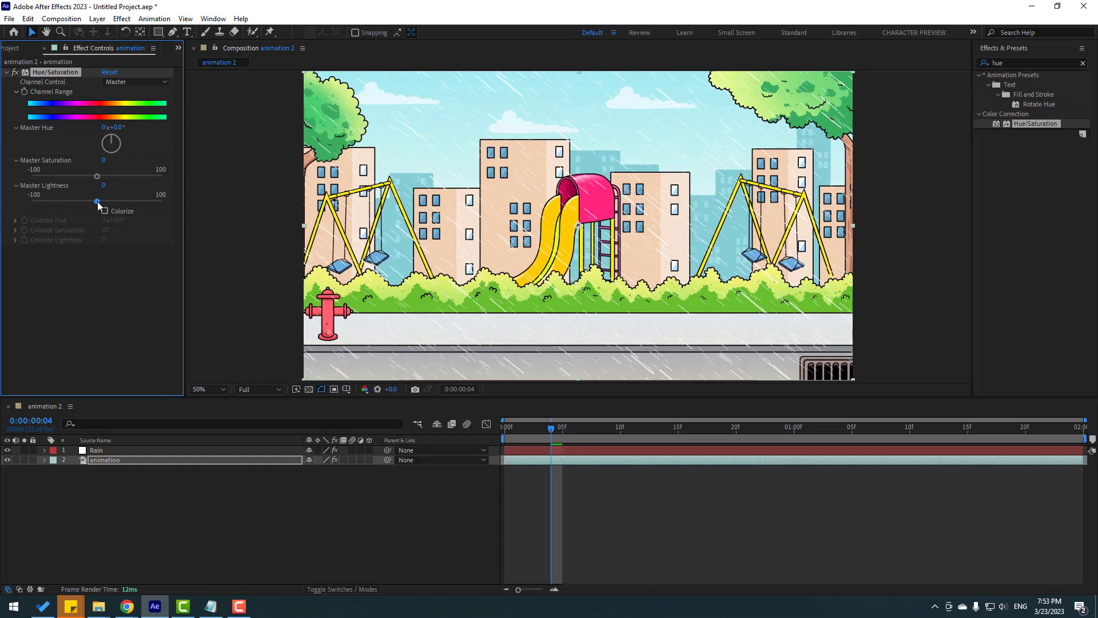
pyautogui.moveTo(97, 201); pyautogui.dragTo(80, 202)
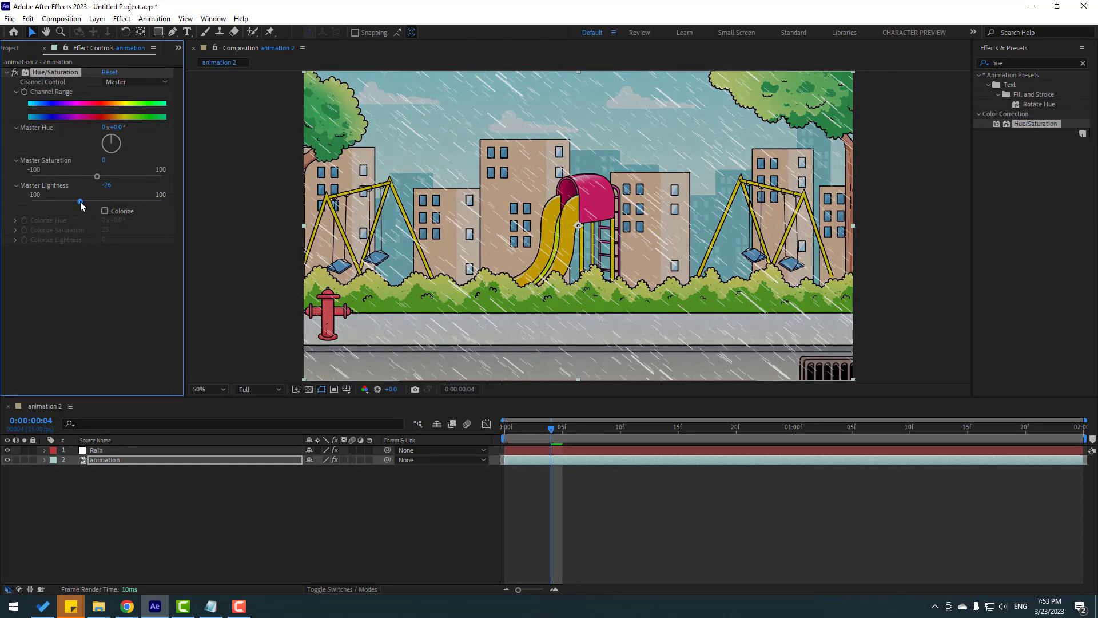
pyautogui.click(207, 493)
pyautogui.press('space')
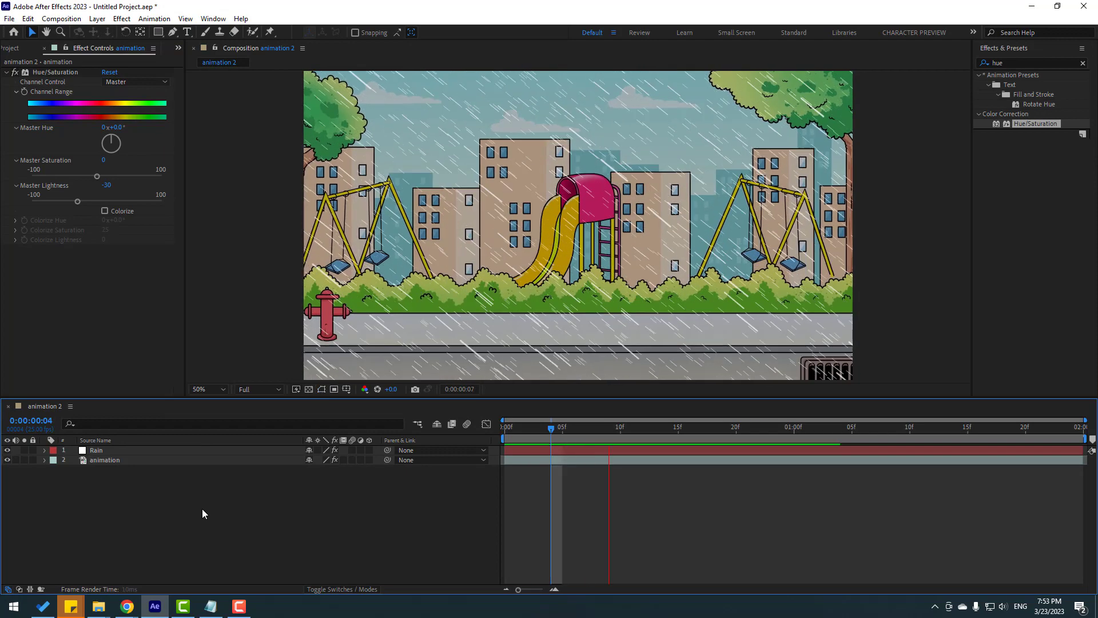
pyautogui.press('space')
# Lower the CC Rainfall opacity to 35 and preview the scene
pyautogui.click(96, 450)
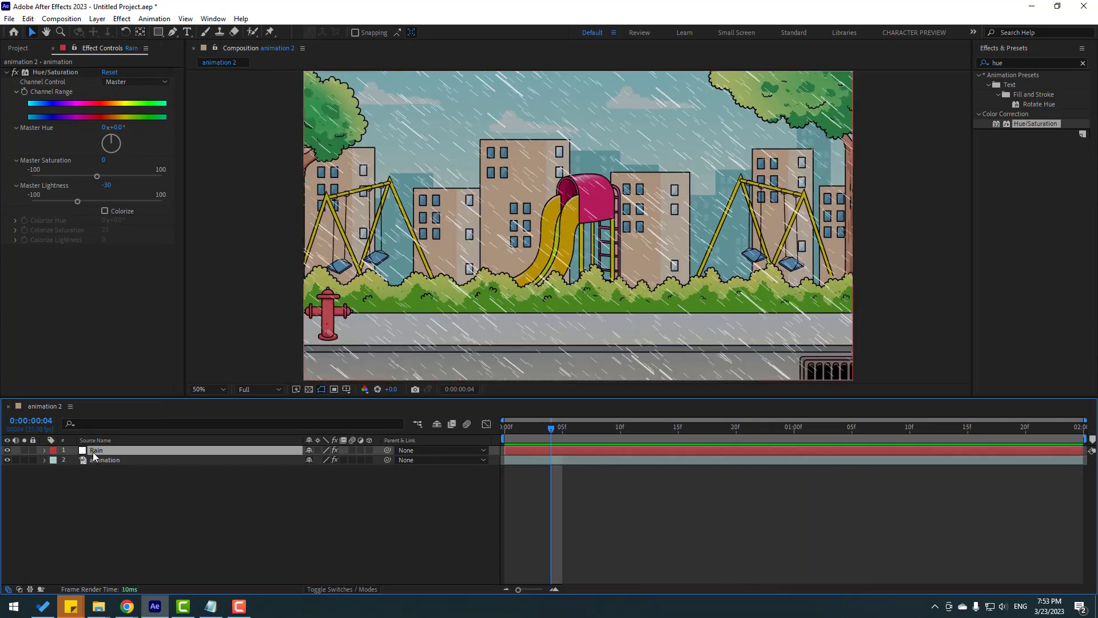
pyautogui.moveTo(108, 160); pyautogui.dragTo(84, 164)
pyautogui.click(374, 495)
pyautogui.press('space')
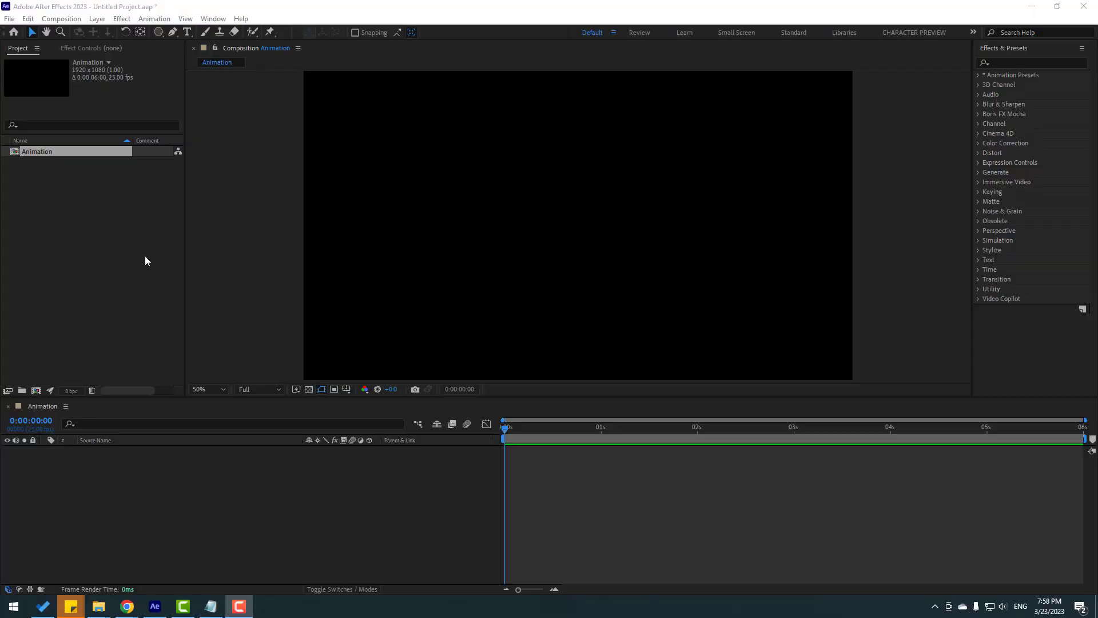
# Draw a pink pentagon and move it to the top-left corner
pyautogui.click(161, 33)
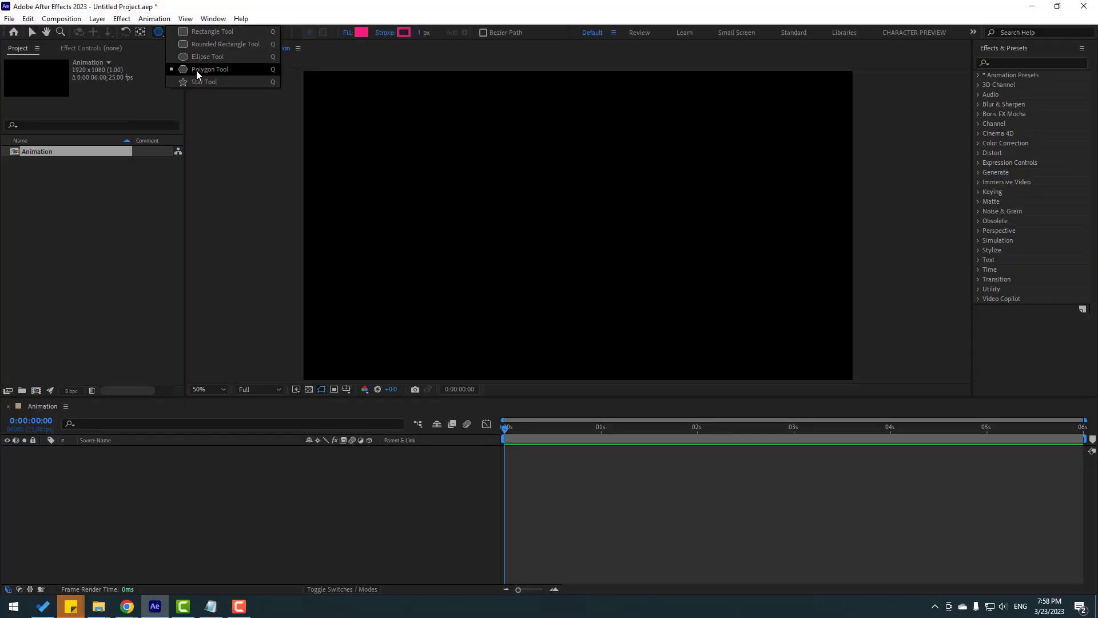
pyautogui.click(209, 70)
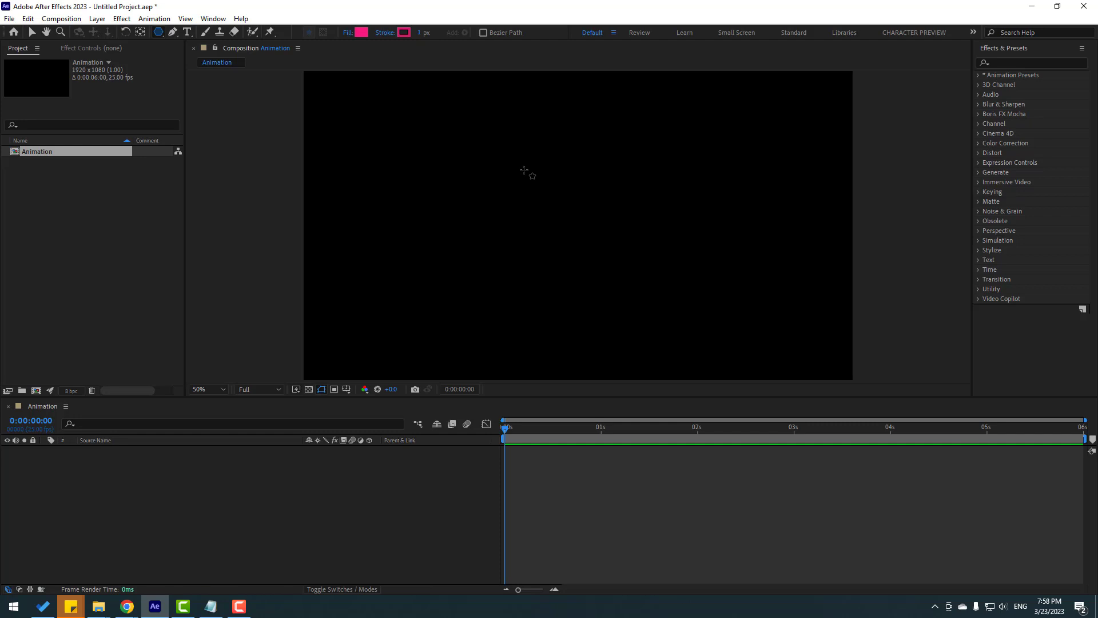
pyautogui.moveTo(525, 174); pyautogui.dragTo(579, 225)
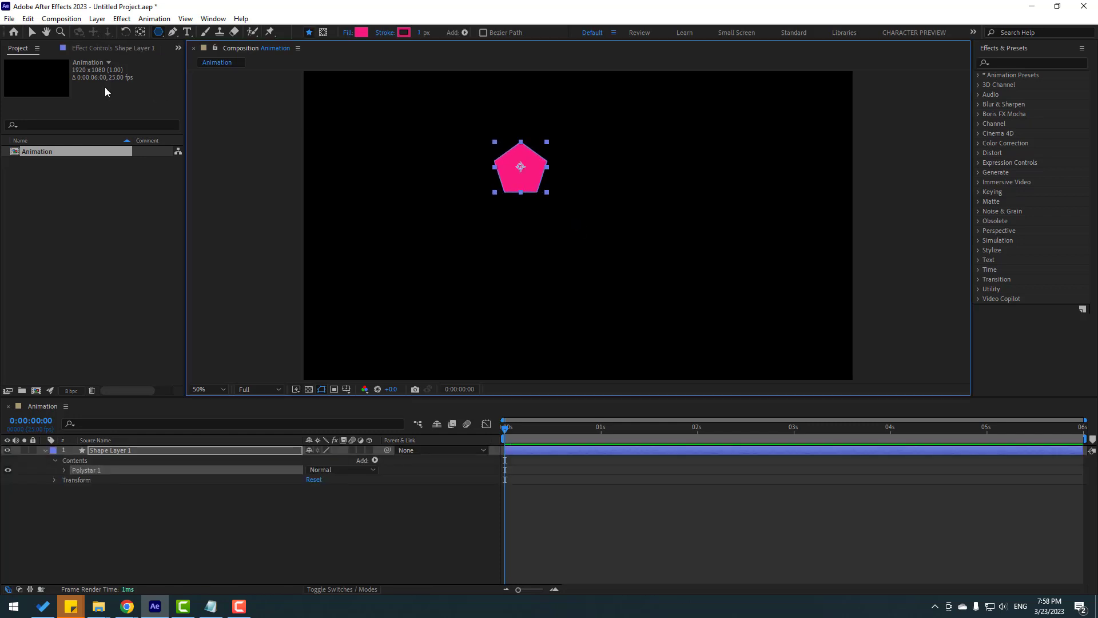
pyautogui.click(34, 34)
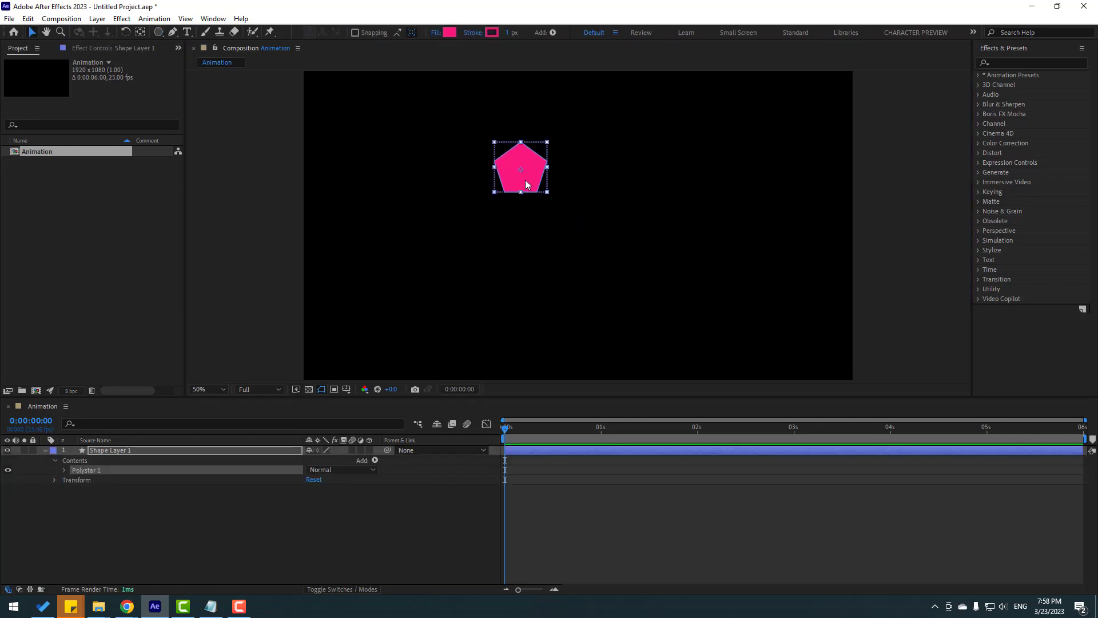
pyautogui.moveTo(527, 184); pyautogui.dragTo(338, 117)
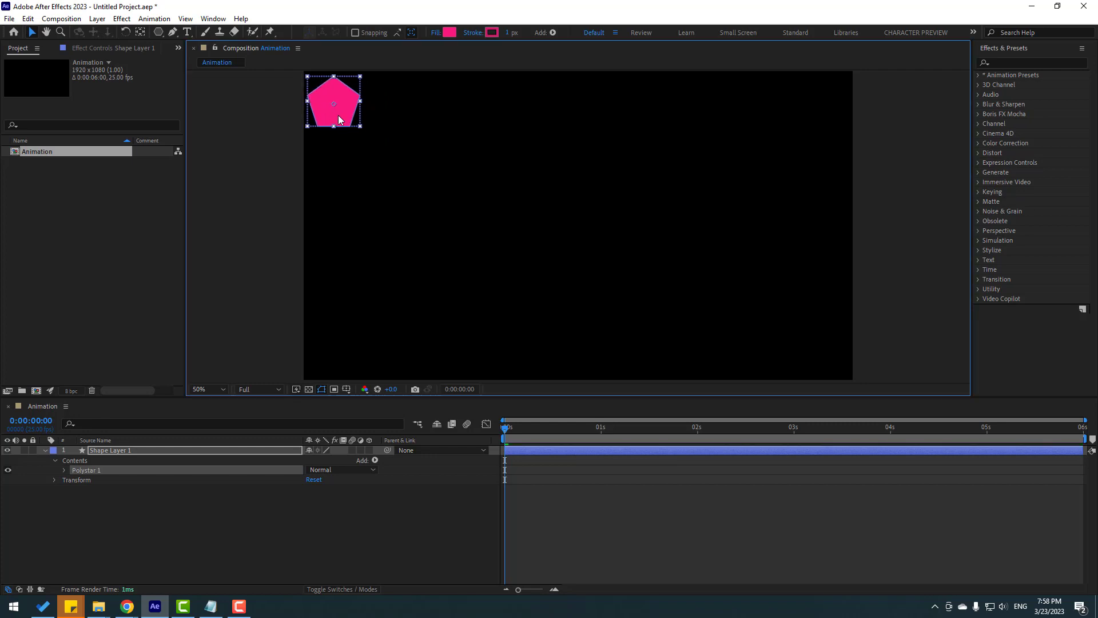
# Shrink the pentagon and centre its anchor point with Ctrl+Alt+Home
pyautogui.click(110, 450)
pyautogui.press('s')
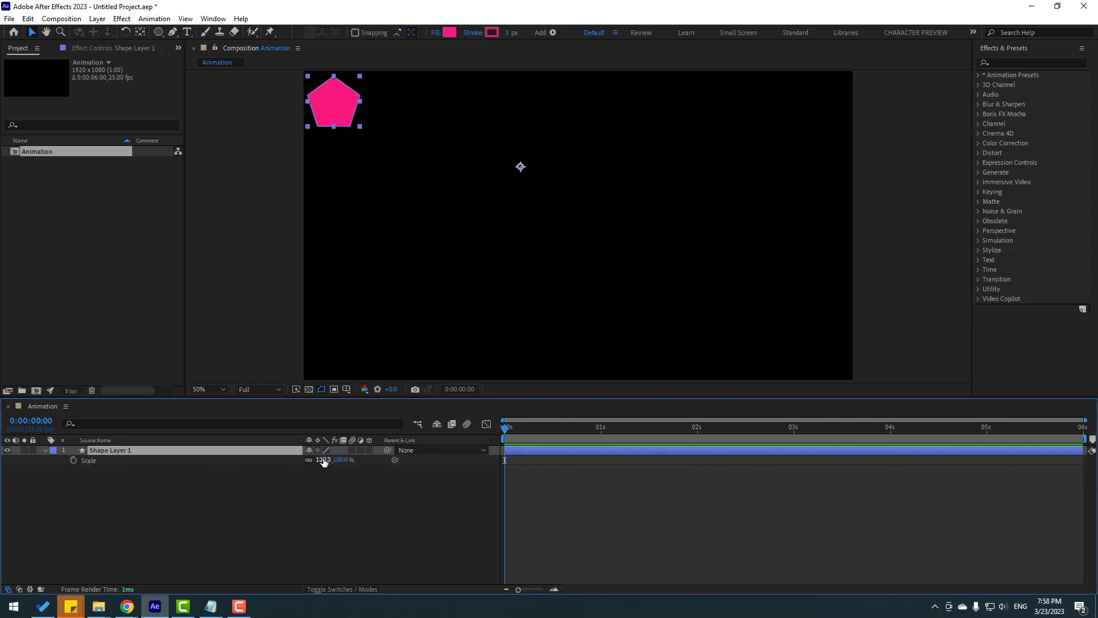
pyautogui.moveTo(324, 462); pyautogui.dragTo(313, 456)
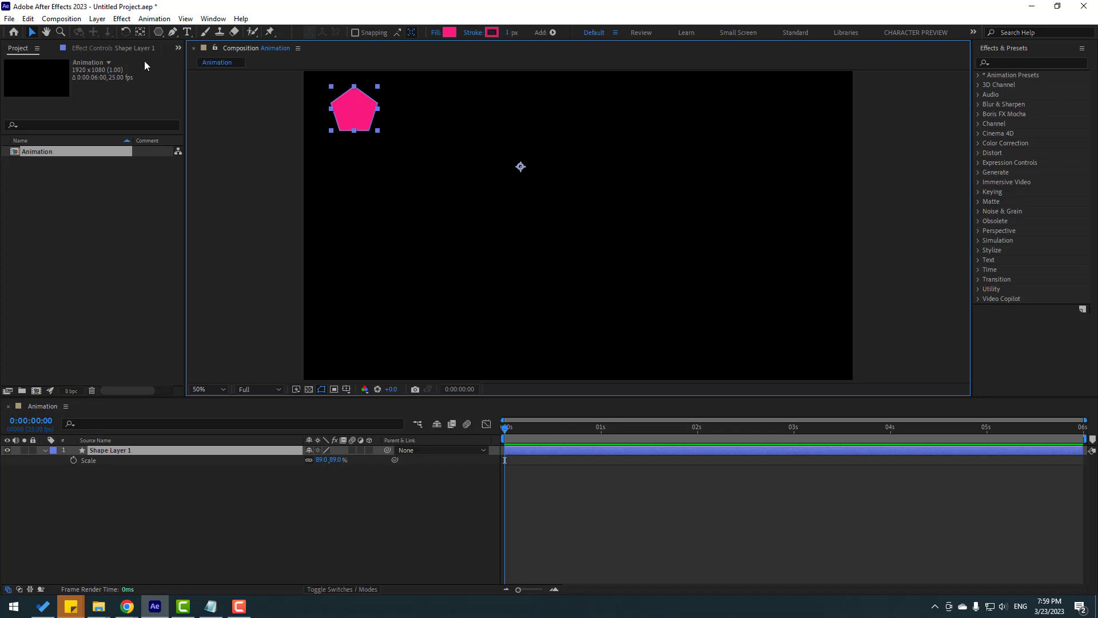
pyautogui.click(140, 32)
pyautogui.hotkey('ctrl', 'alt', 'Home')
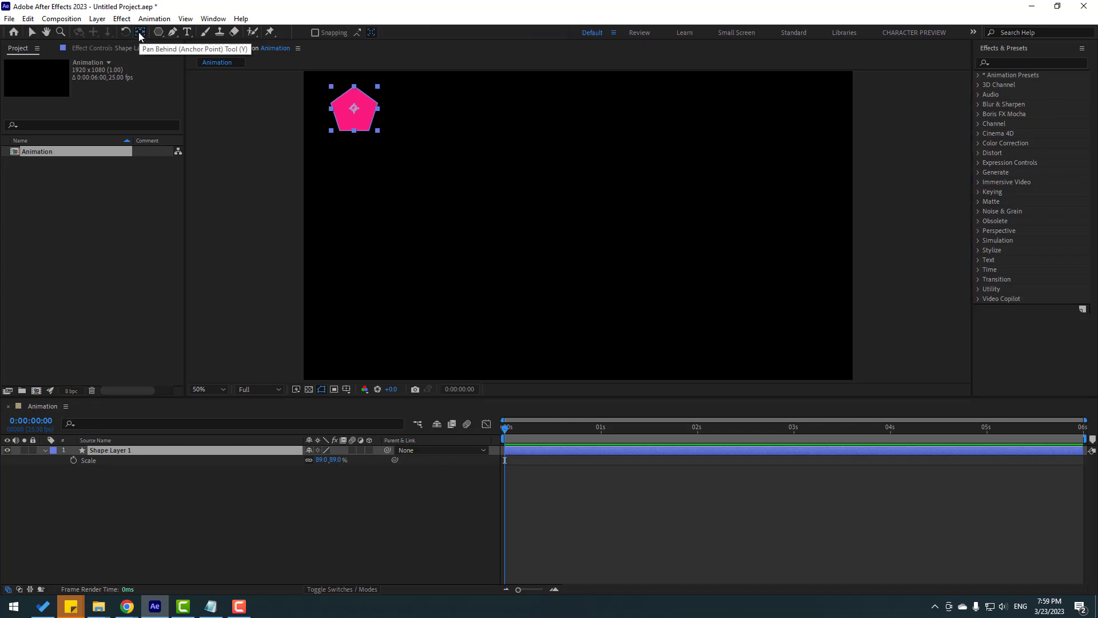
pyautogui.click(32, 32)
pyautogui.moveTo(366, 122); pyautogui.dragTo(350, 110)
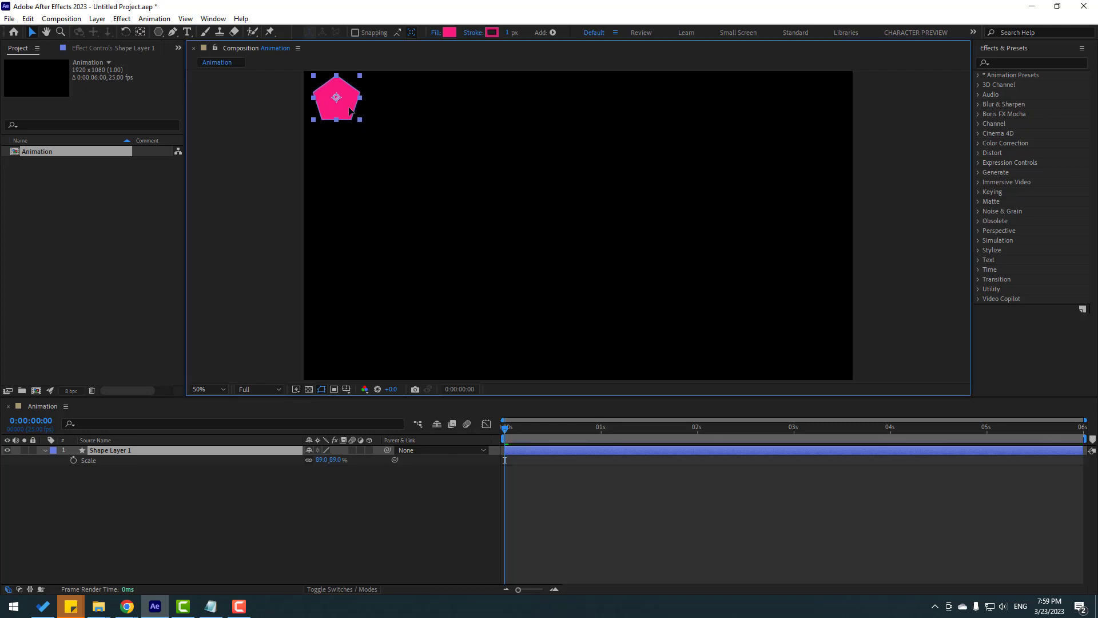
# Set the pentagon's scale to exactly 70% and nudge it slightly up-left
pyautogui.click(320, 461)
pyautogui.write('70')
pyautogui.press('Return')
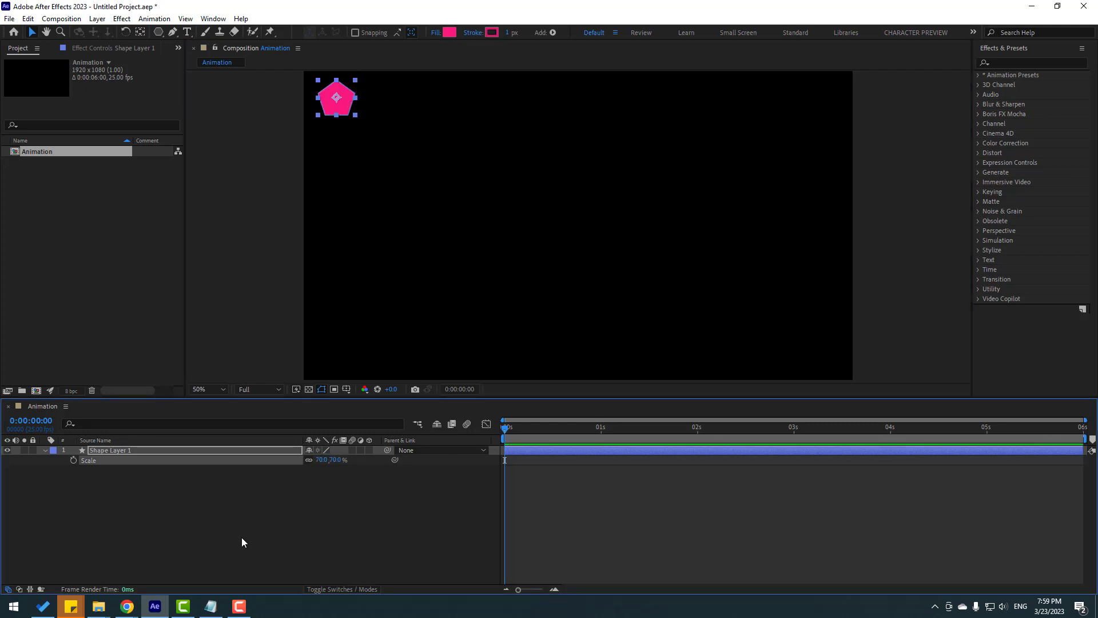
pyautogui.click(241, 537)
pyautogui.click(331, 106)
pyautogui.moveTo(332, 106); pyautogui.dragTo(329, 103)
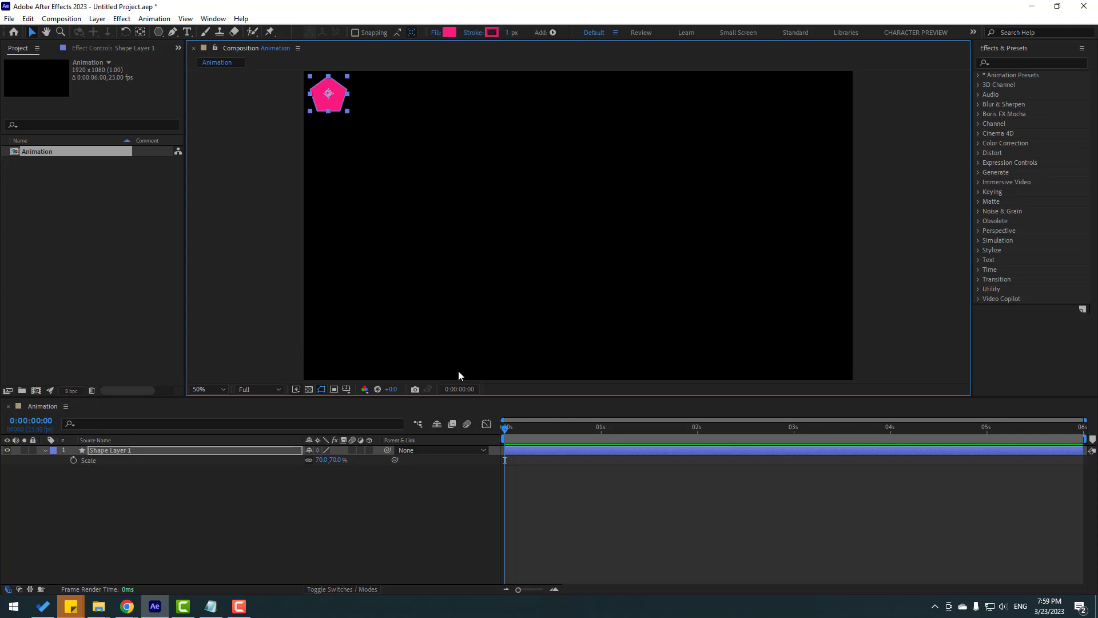
pyautogui.click(1013, 60)
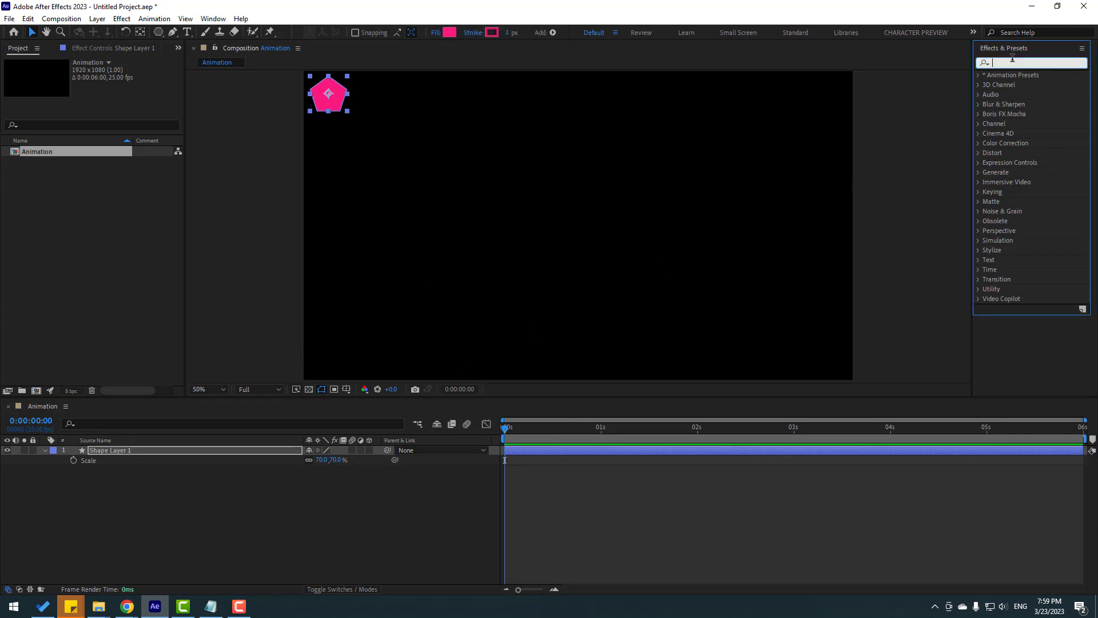
# Apply CC RepeTile to the pentagon layer with Expand Right set to 1000
pyautogui.write('rep')
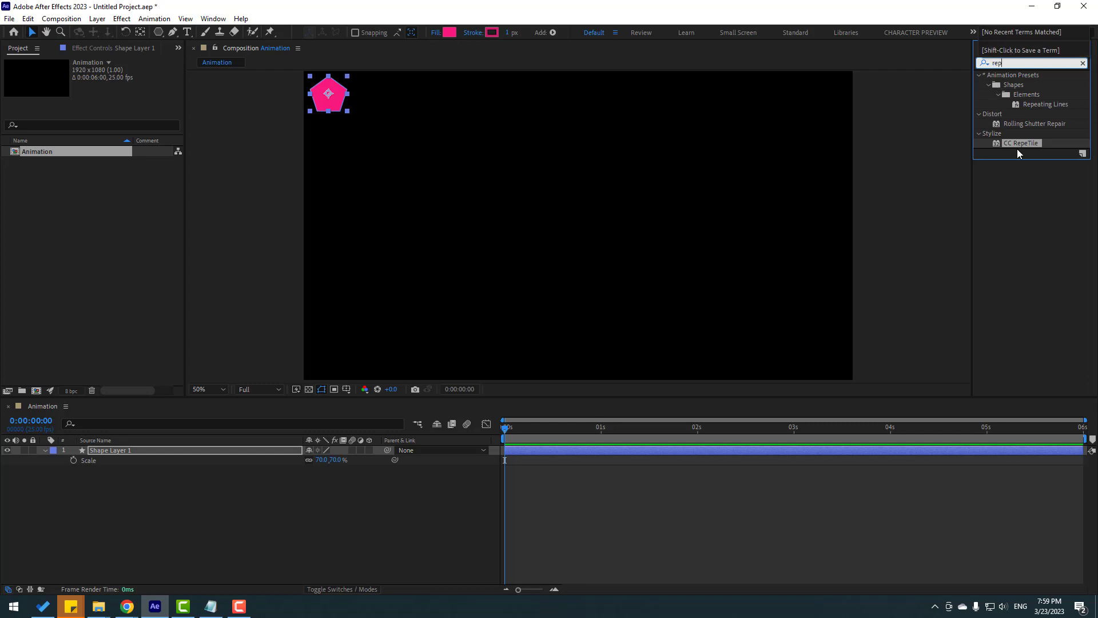
pyautogui.moveTo(1019, 145); pyautogui.dragTo(139, 448)
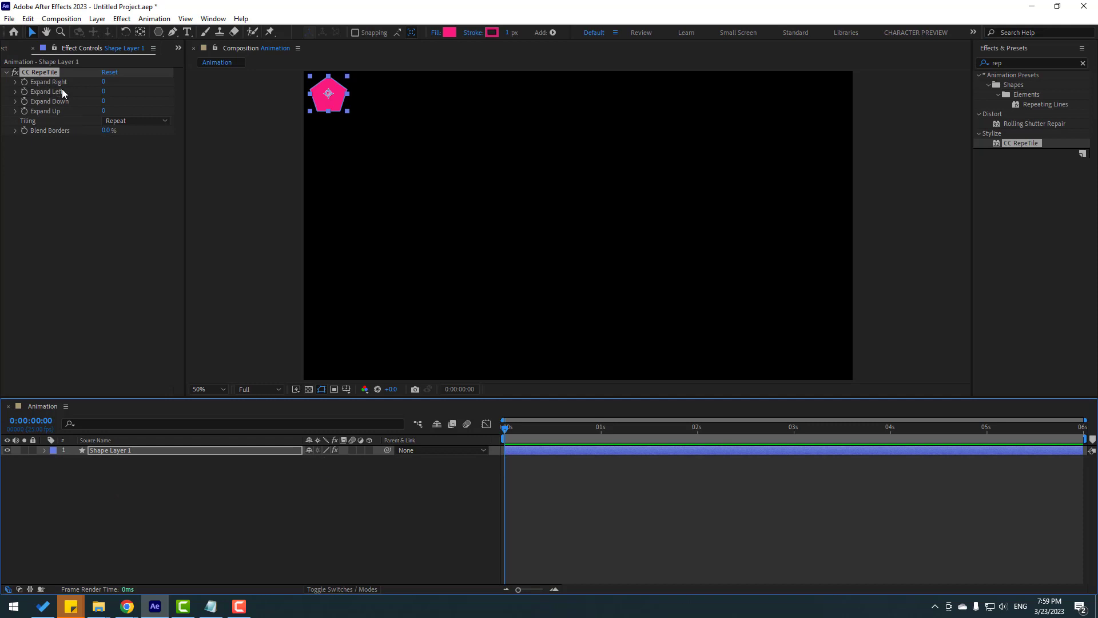
pyautogui.click(103, 83)
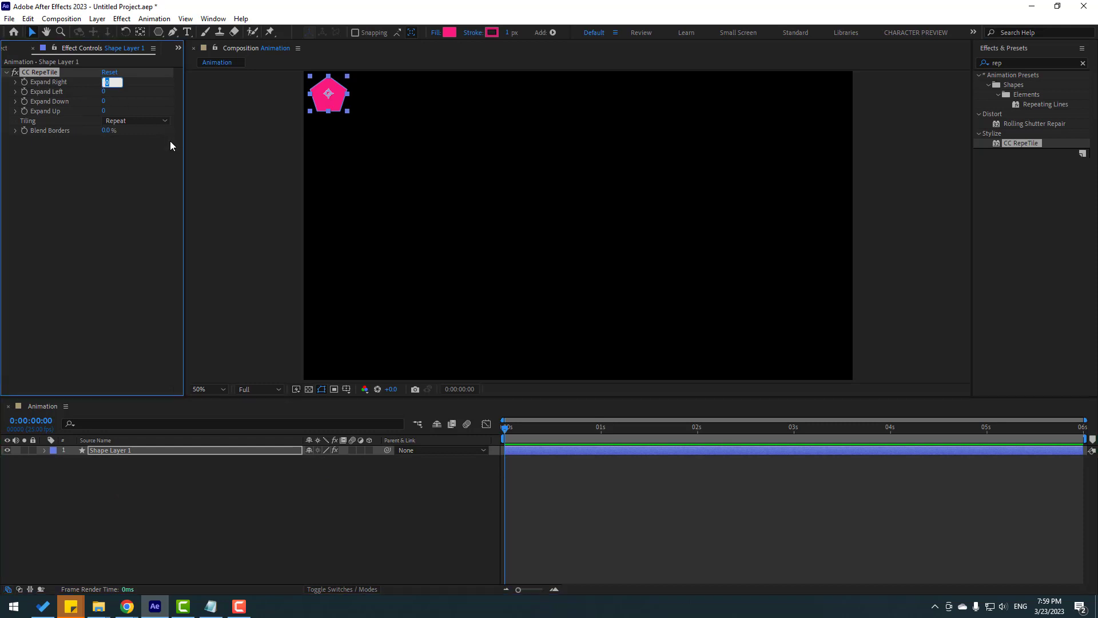
pyautogui.write('1000')
pyautogui.press('Return')
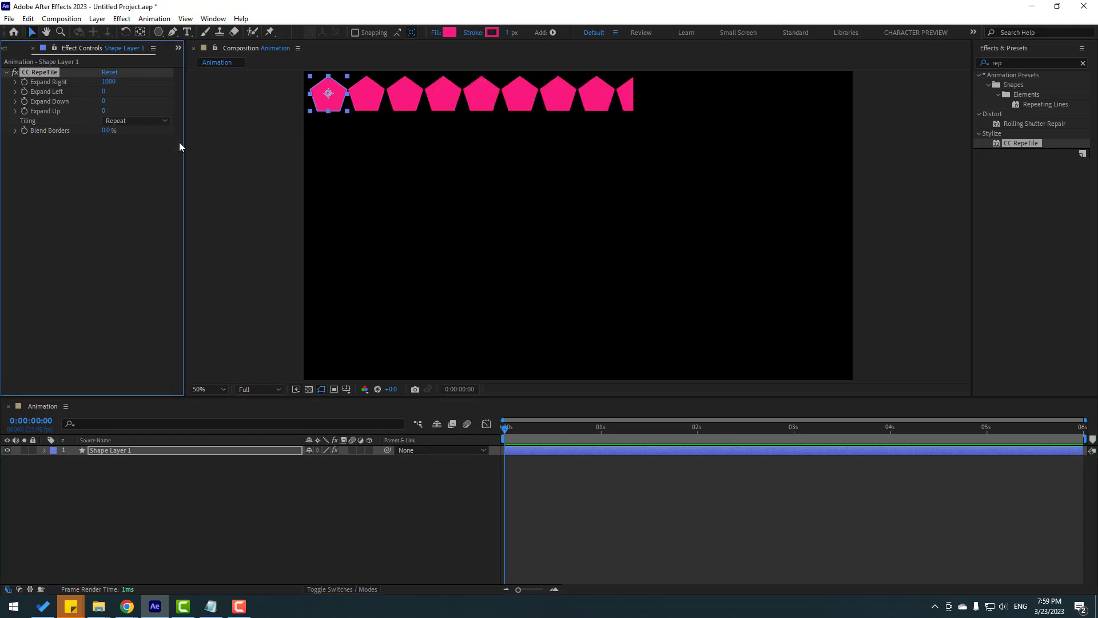
# Raise Expand Right to 2000 and set Expand Down to 2000
pyautogui.moveTo(108, 82); pyautogui.dragTo(146, 76)
pyautogui.click(115, 82)
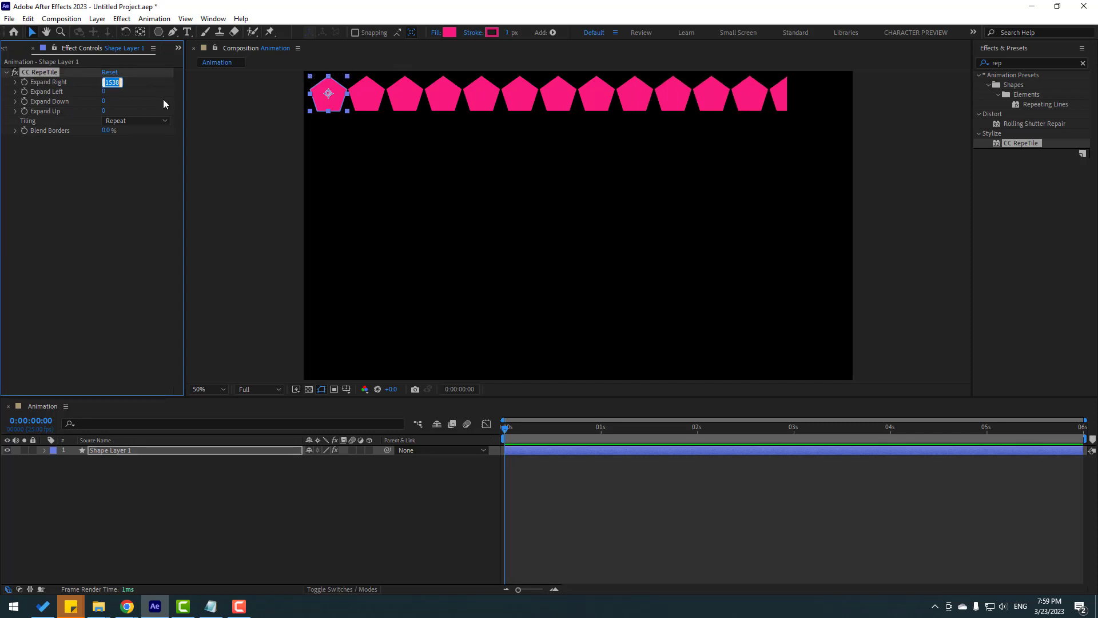
pyautogui.write('2000')
pyautogui.press('Return')
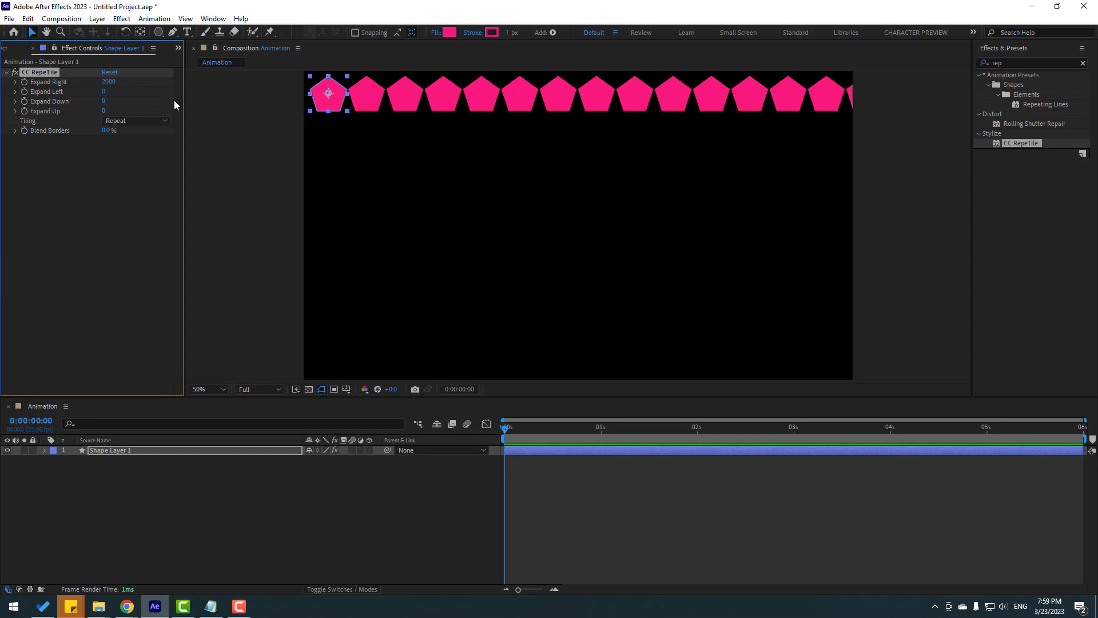
pyautogui.click(103, 101)
pyautogui.write('2000')
pyautogui.press('Return')
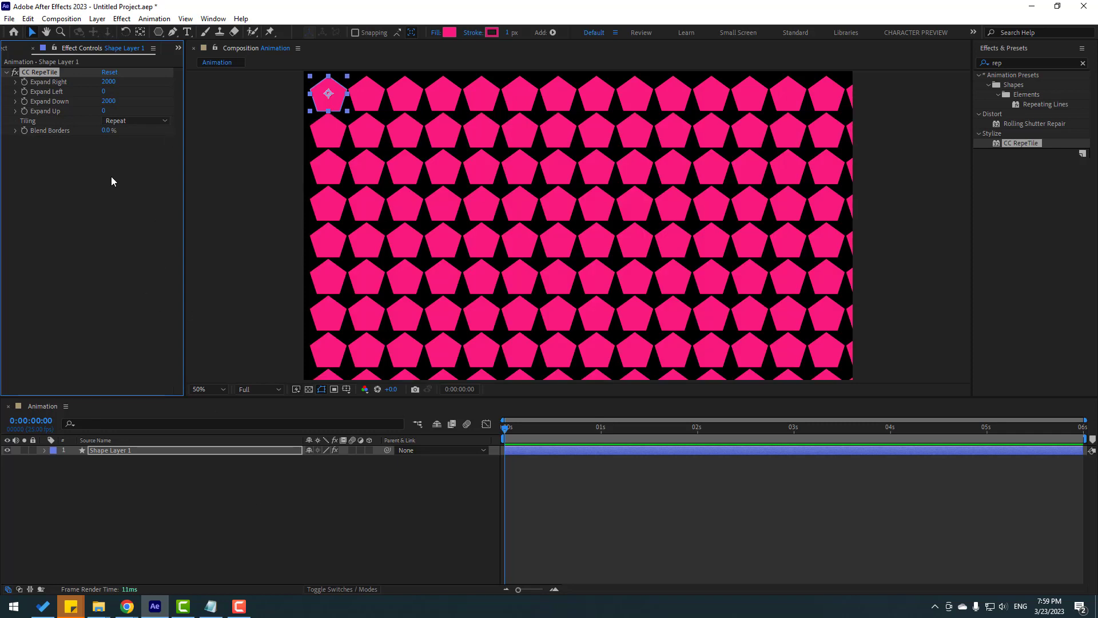
# Keep Repeat tiling, then test-rotate the shape layer and undo back to 0°
pyautogui.click(124, 120)
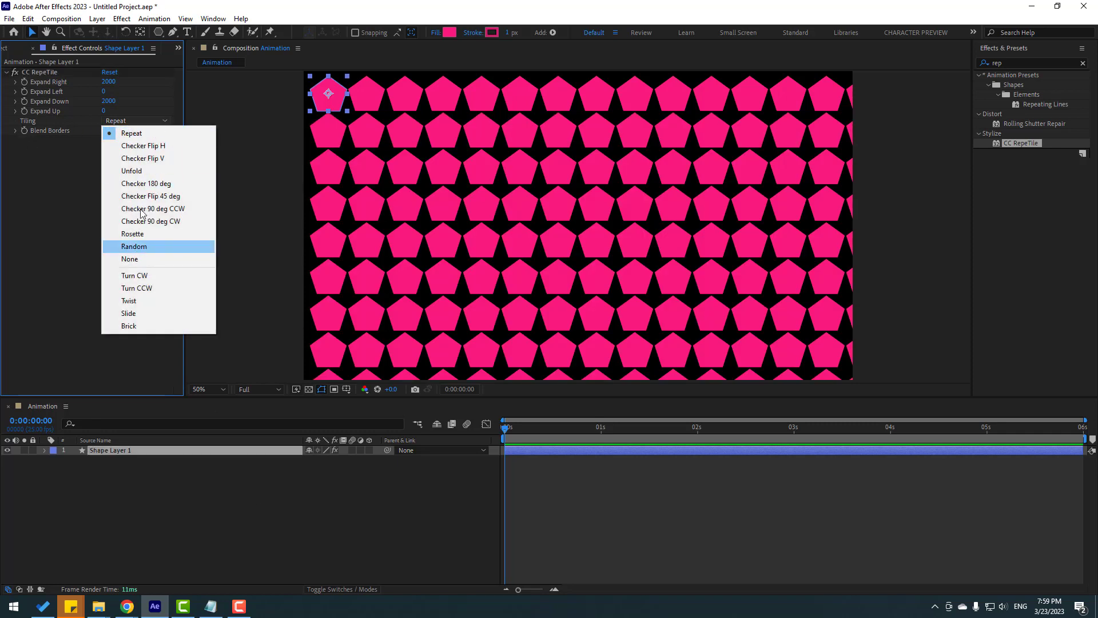
pyautogui.click(90, 418)
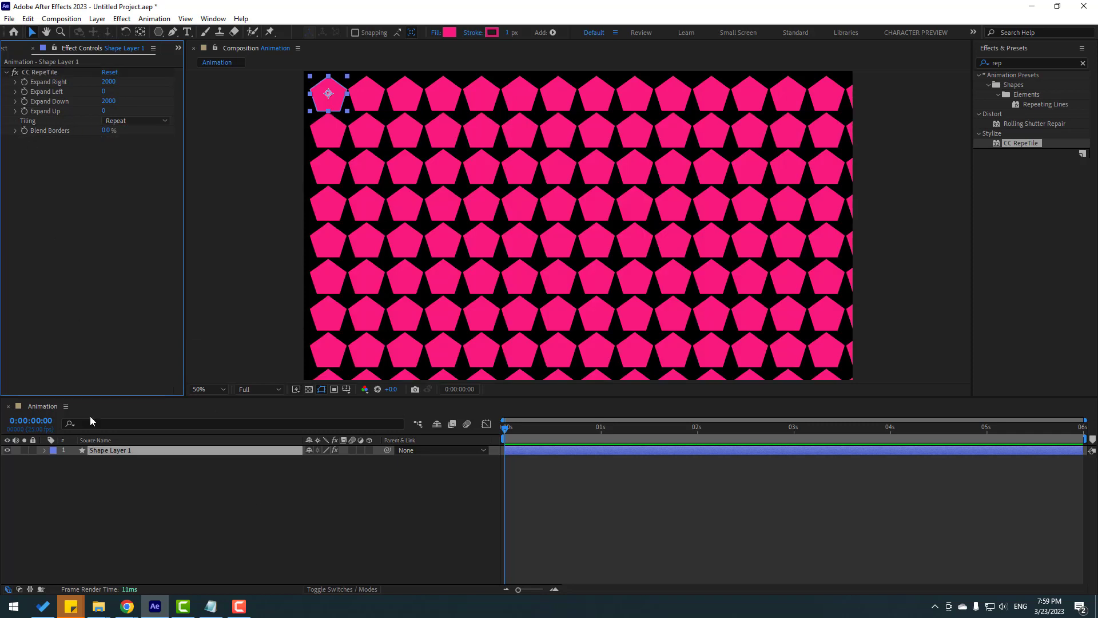
pyautogui.click(104, 450)
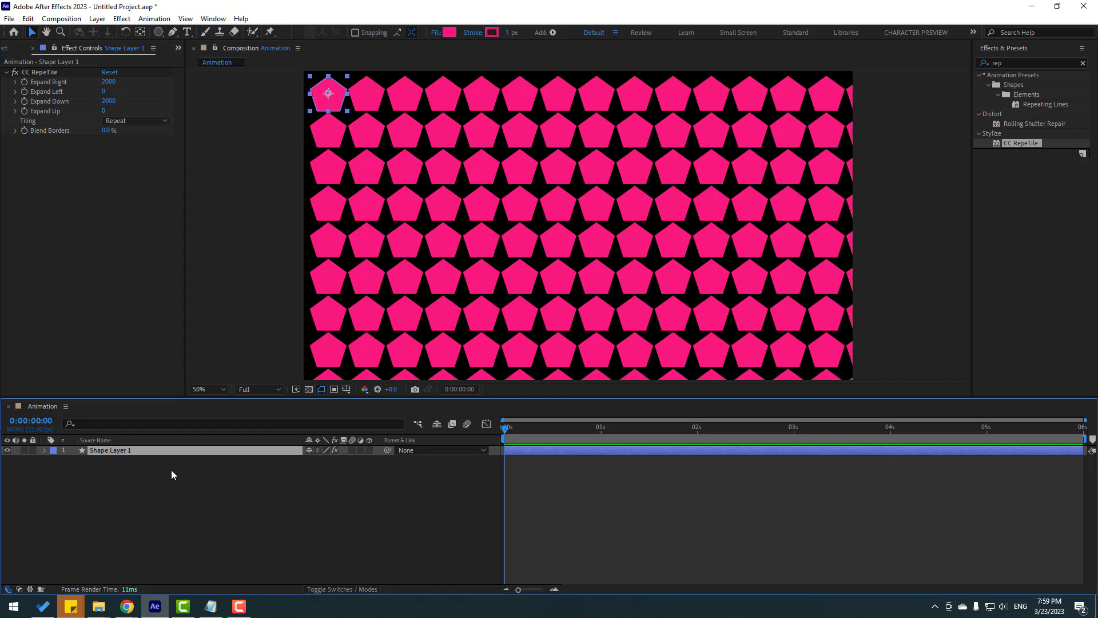
pyautogui.press('r')
pyautogui.moveTo(322, 465); pyautogui.dragTo(418, 456)
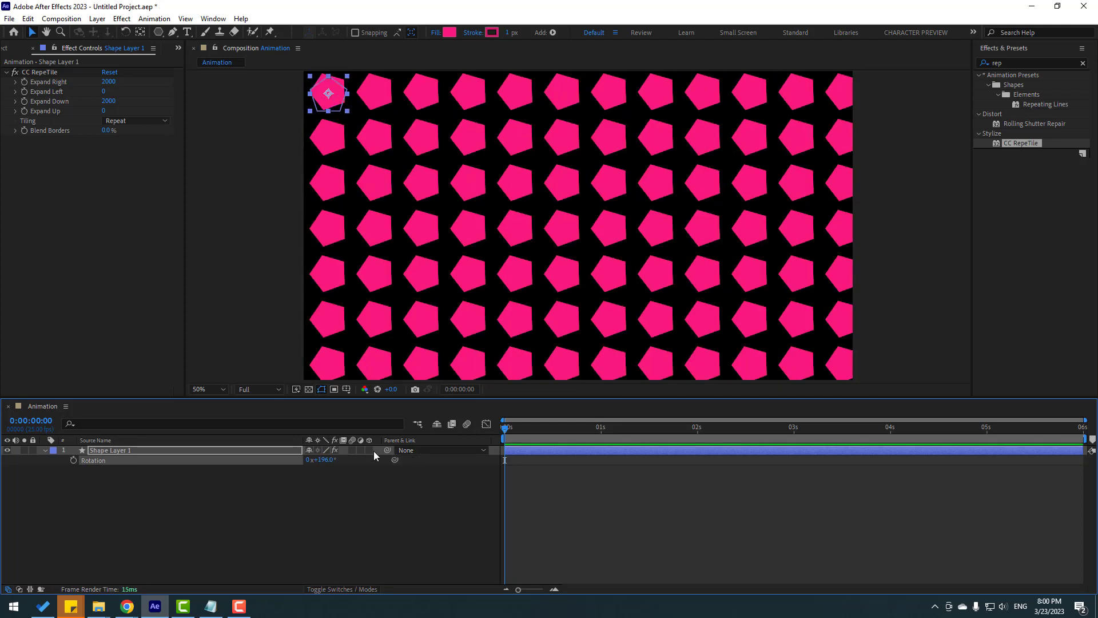
pyautogui.hotkey('ctrl', 'z')
# Set the viewer resolution to Quarter and test the rotation again, undoing to 0°
pyautogui.click(259, 389)
pyautogui.click(273, 456)
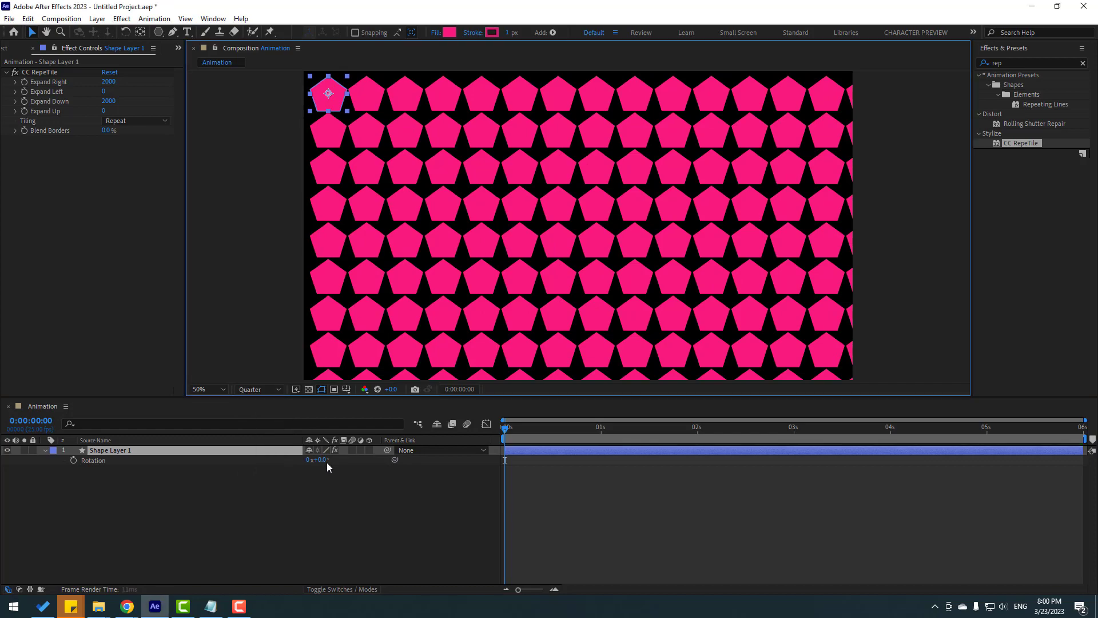
pyautogui.moveTo(327, 461); pyautogui.dragTo(577, 451)
pyautogui.hotkey('ctrl', 'z')
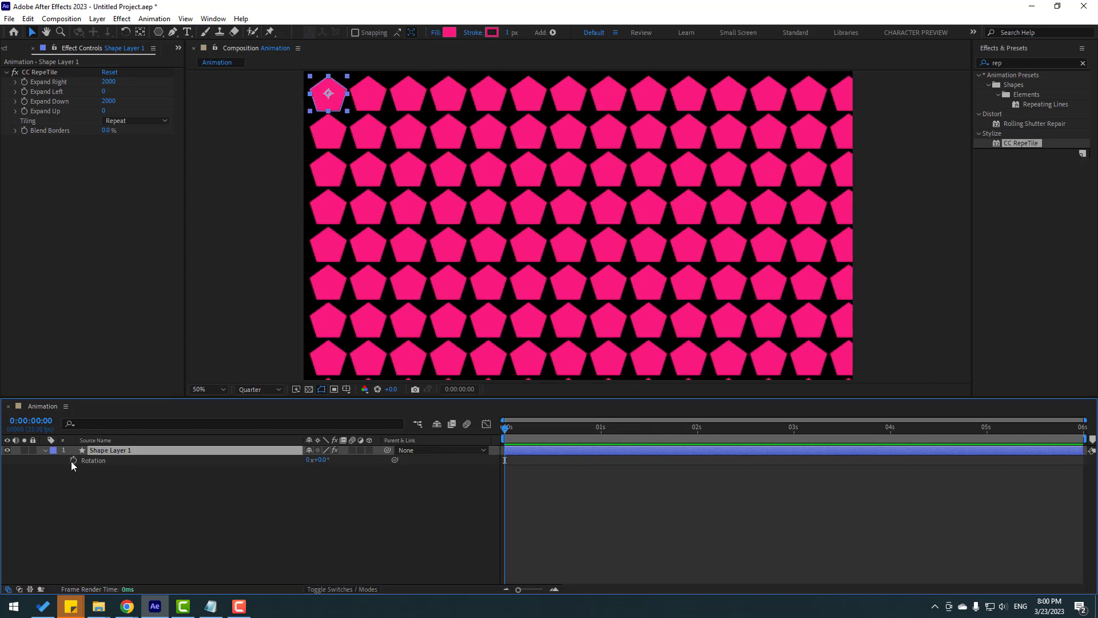
# Keyframe Rotation from 0° at 0s to about 91° at 3s, then preview
pyautogui.click(72, 460)
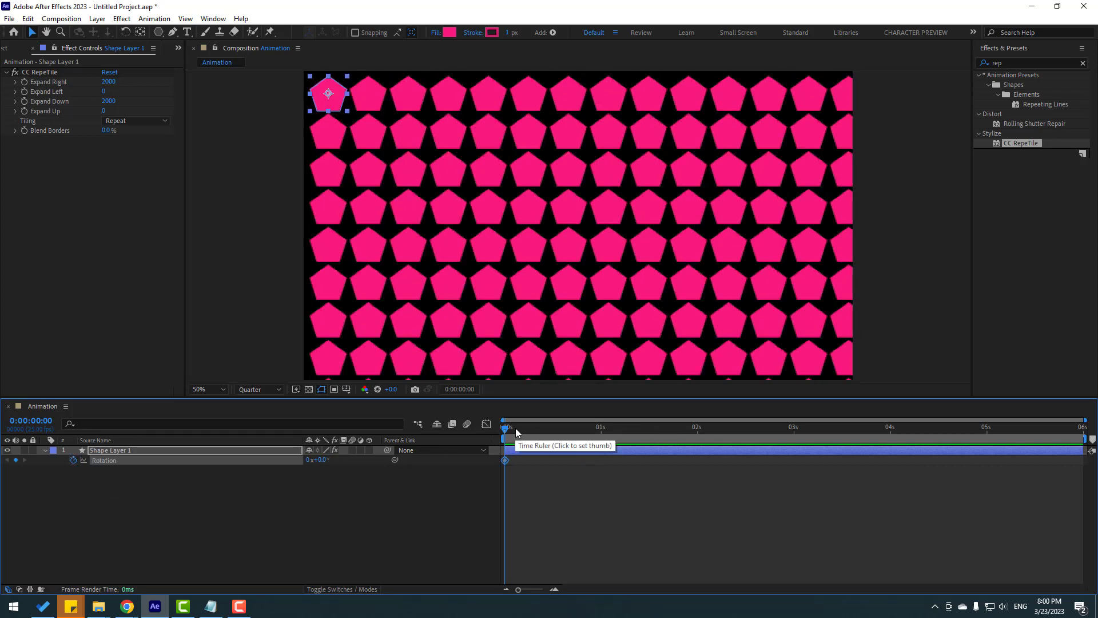
pyautogui.moveTo(516, 428); pyautogui.dragTo(603, 436)
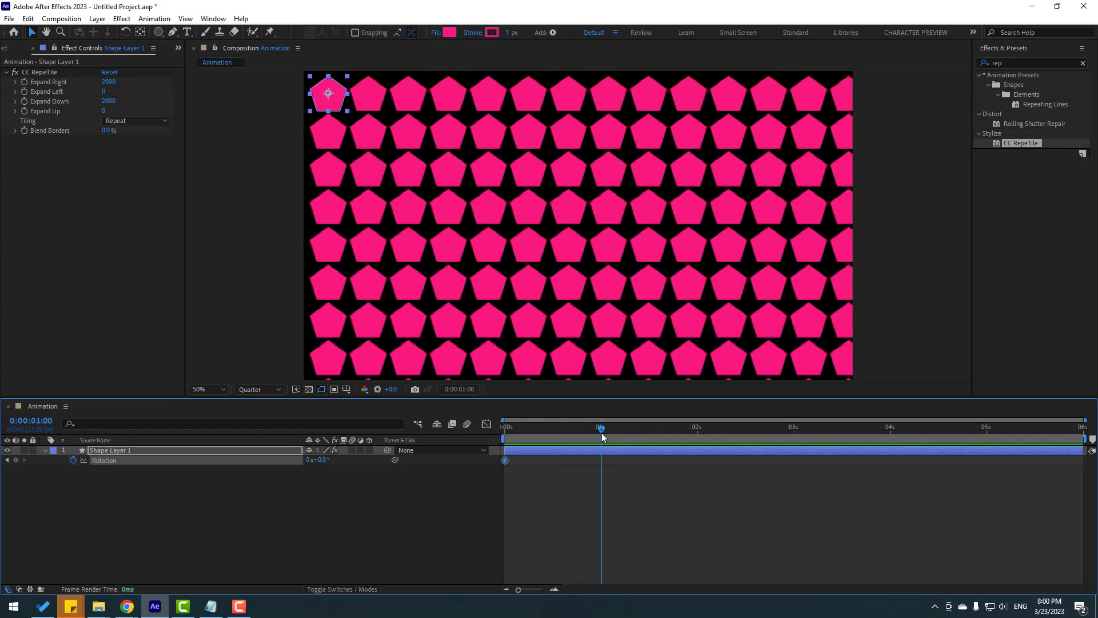
pyautogui.moveTo(314, 461); pyautogui.dragTo(611, 503)
pyautogui.moveTo(601, 461); pyautogui.dragTo(791, 468)
pyautogui.press('space')
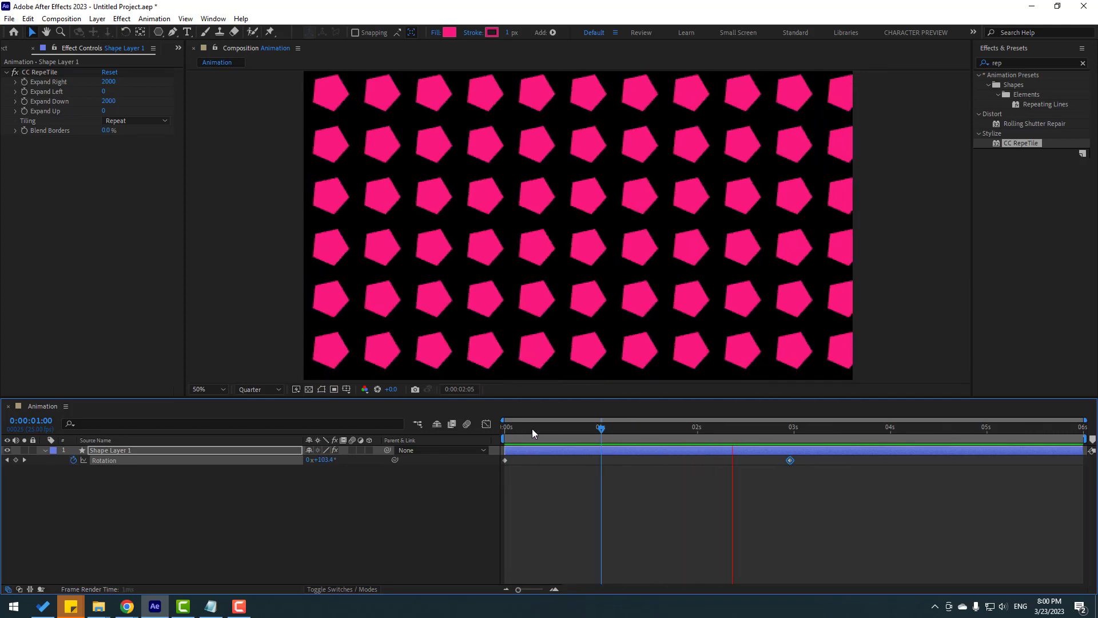
pyautogui.click(504, 431)
# Keyframe Scale at 70% on frame 0, 100% at frame 10, 70% at frame 20
pyautogui.click(121, 452)
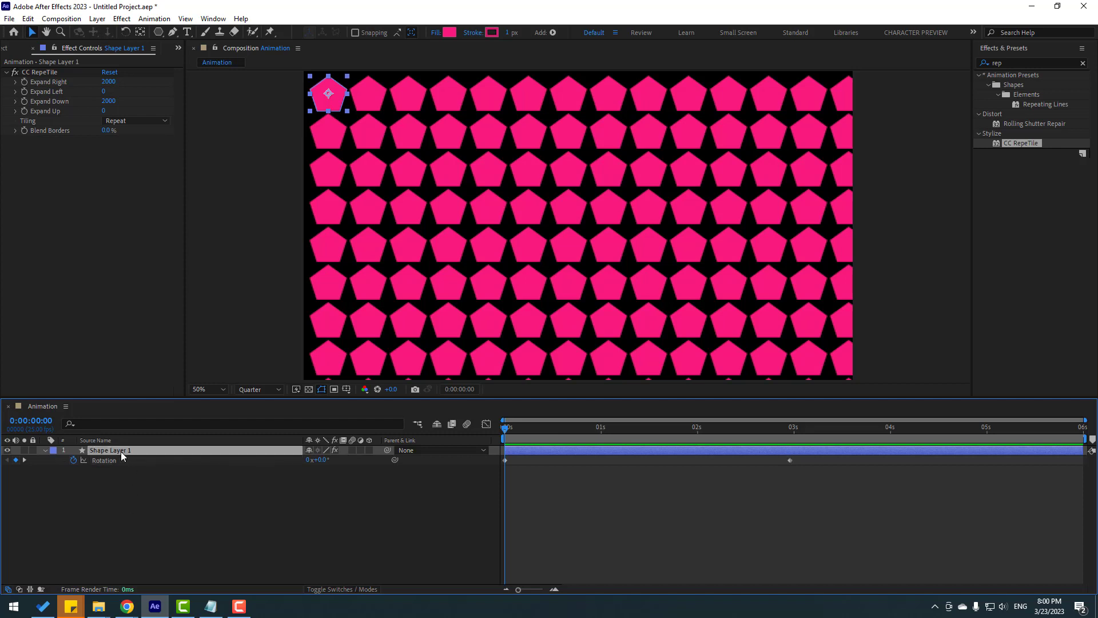
pyautogui.hotkey('shift', 's')
pyautogui.click(73, 460)
pyautogui.click(525, 428)
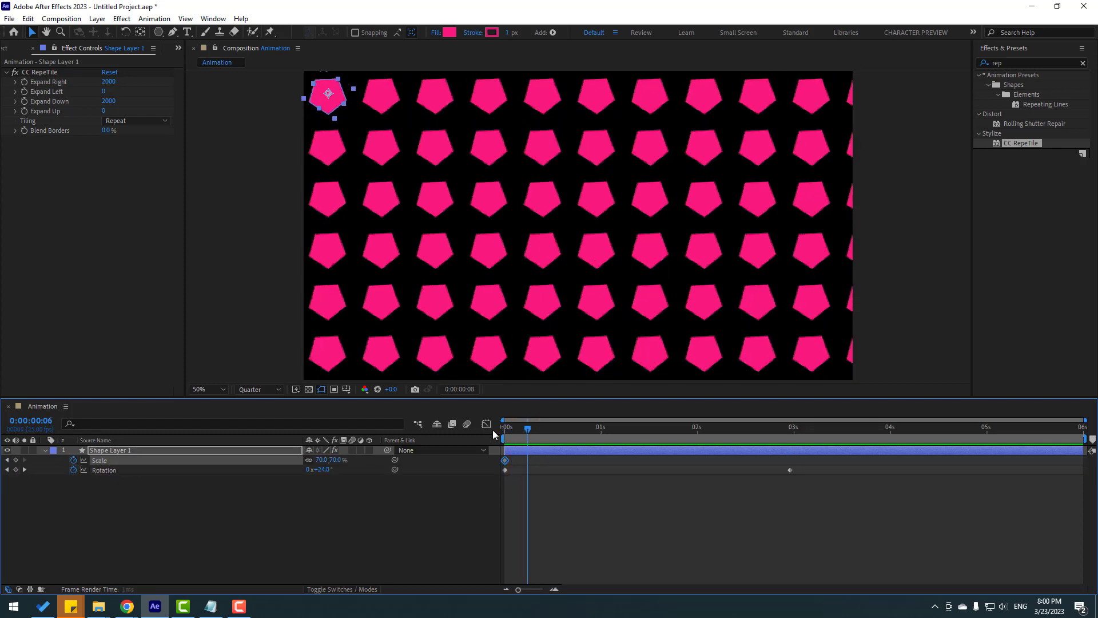
pyautogui.press('Home')
pyautogui.hotkey('shift', 'pagedown')
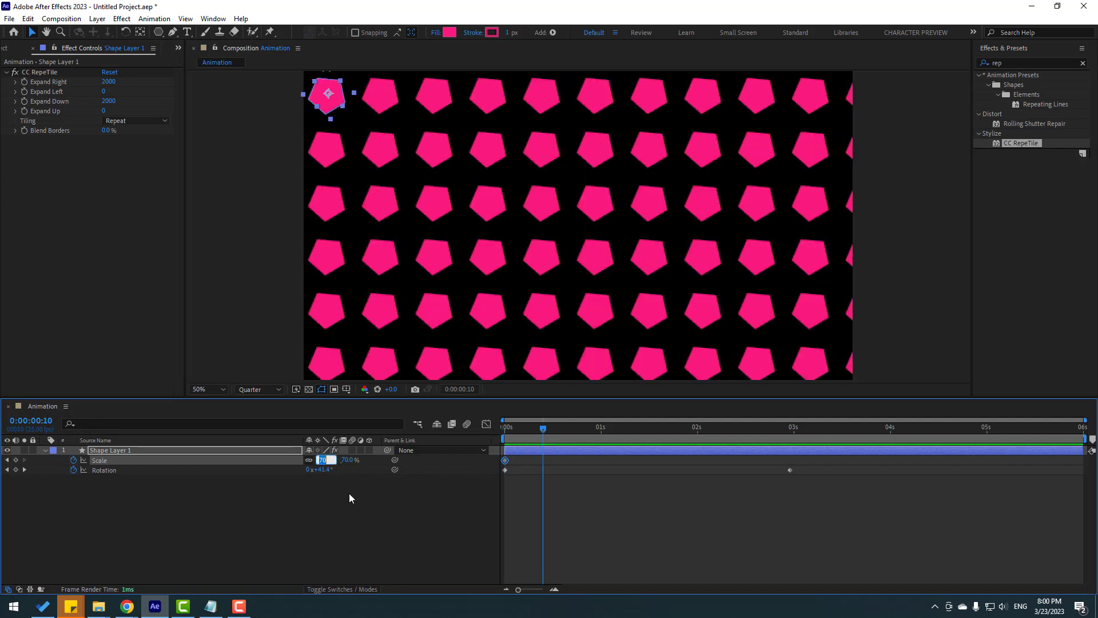
pyautogui.write('100')
pyautogui.press('Return')
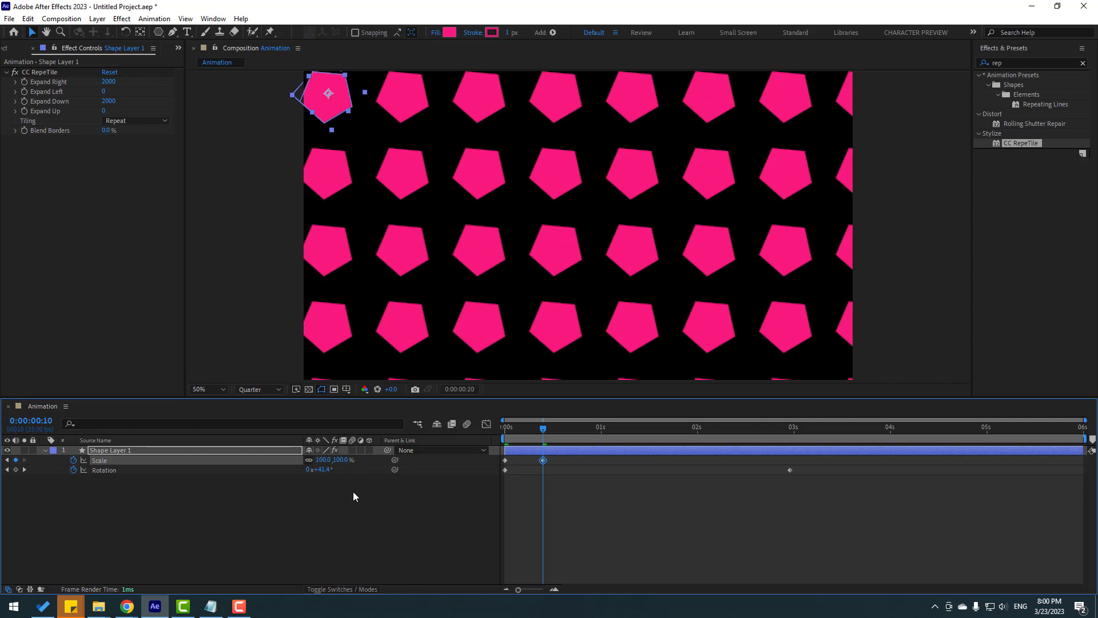
pyautogui.hotkey('shift', 'pagedown')
pyautogui.click(505, 460)
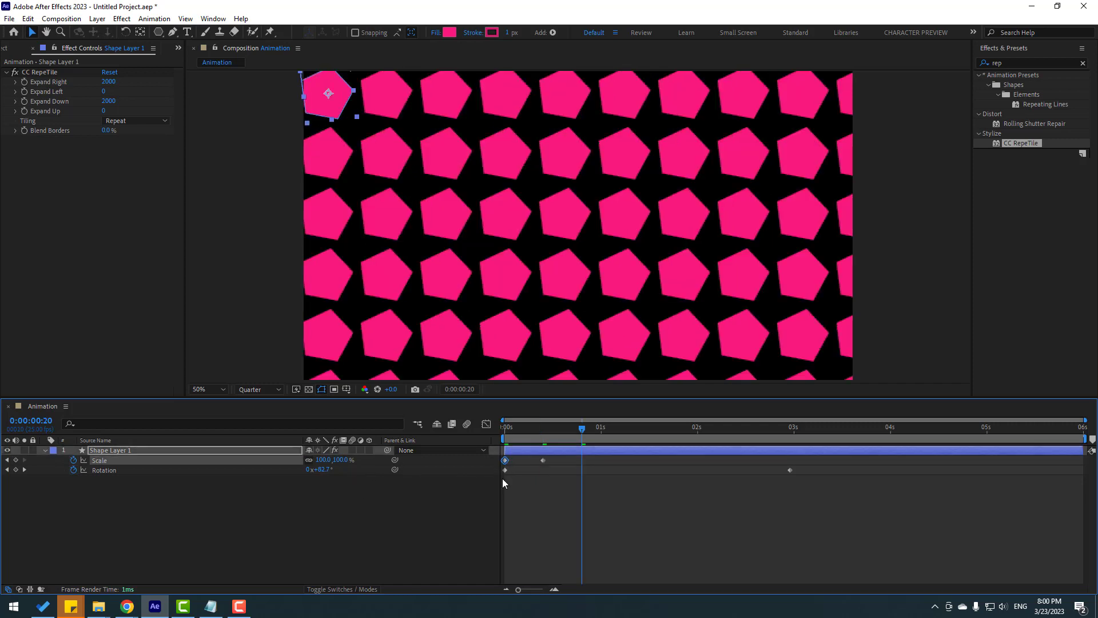
pyautogui.hotkey('ctrl', 'c')
pyautogui.hotkey('ctrl', 'v')
# Paste the scale pulse at 1:15 and stretch all seven Scale keyframes to end at 3s
pyautogui.moveTo(593, 456); pyautogui.dragTo(504, 465)
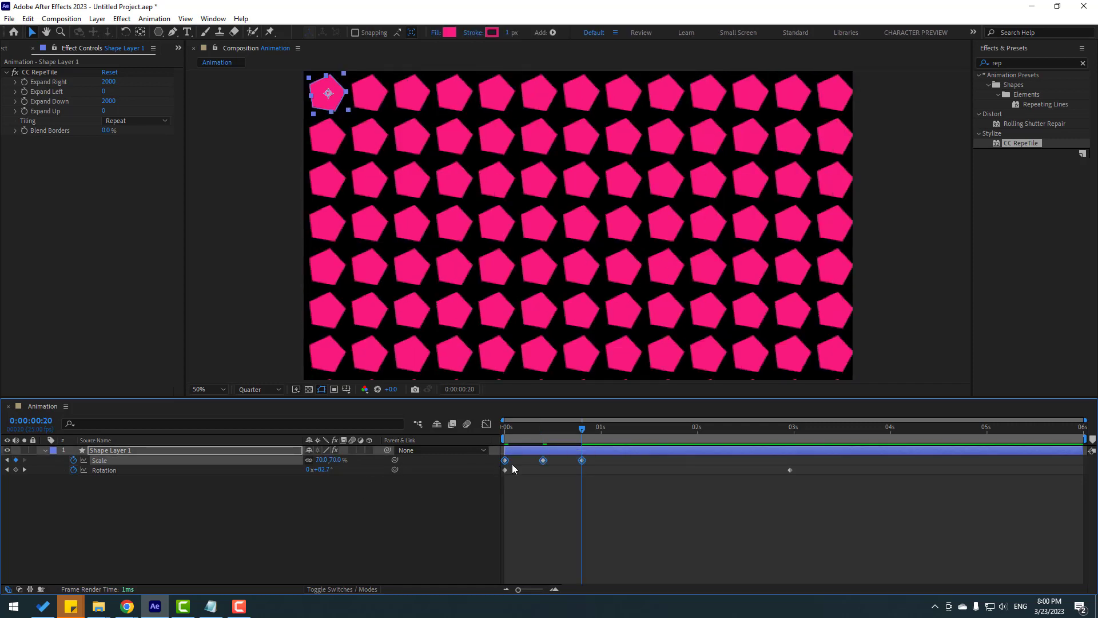
pyautogui.click(661, 425)
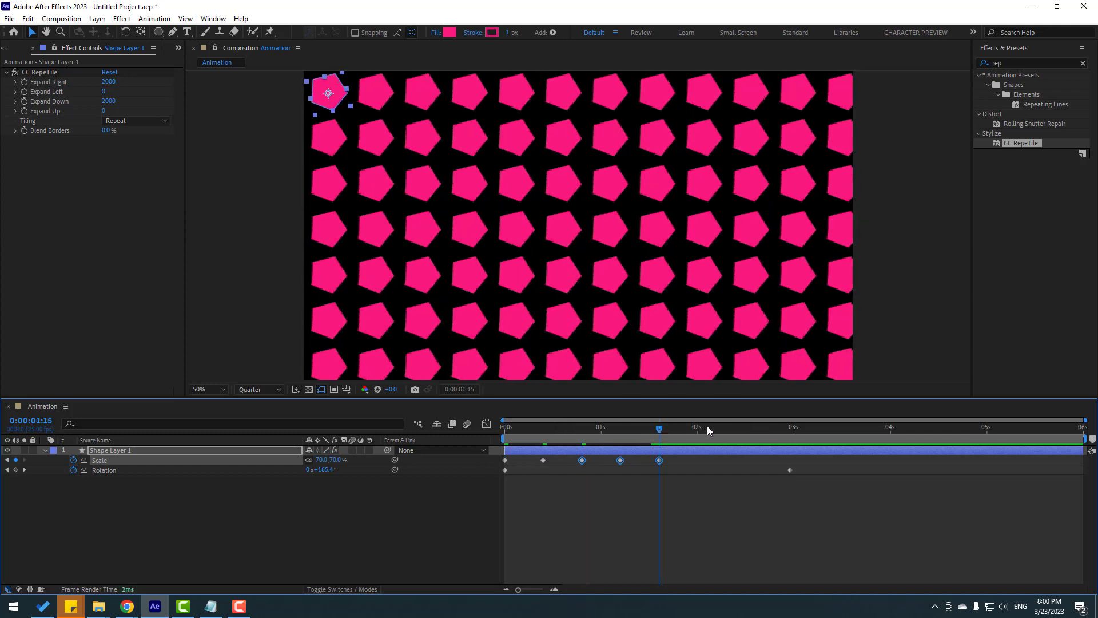
pyautogui.hotkey('ctrl', 'v')
pyautogui.click(736, 424)
pyautogui.moveTo(756, 456); pyautogui.dragTo(487, 462)
pyautogui.moveTo(737, 461); pyautogui.dragTo(791, 433)
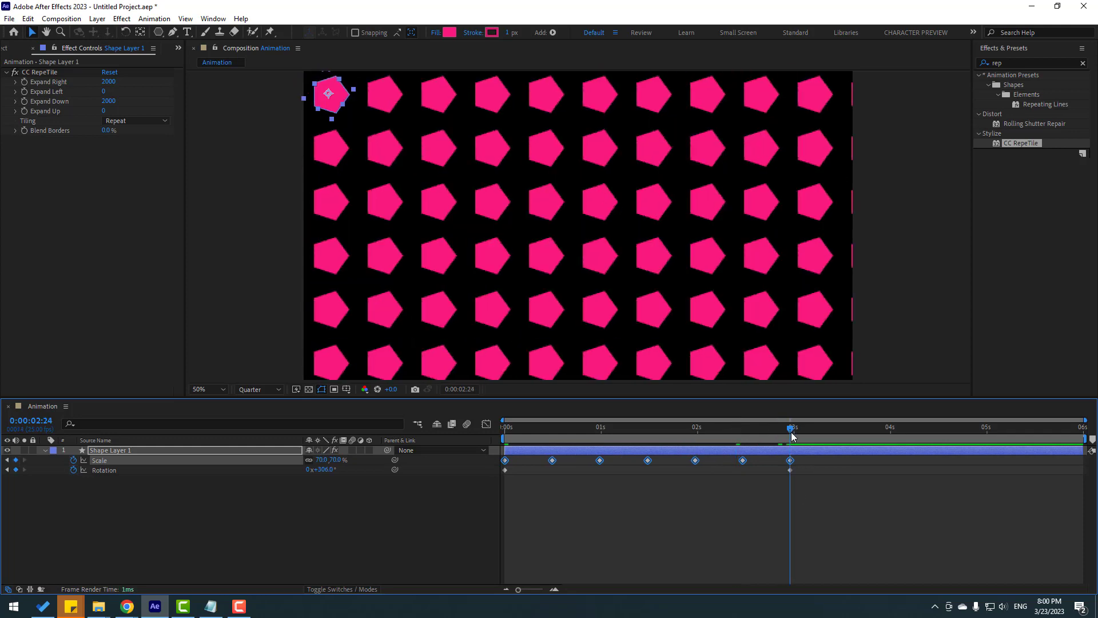
# End the work area at 3 seconds and preview the animation
pyautogui.press('n')
pyautogui.click(778, 497)
pyautogui.press('space')
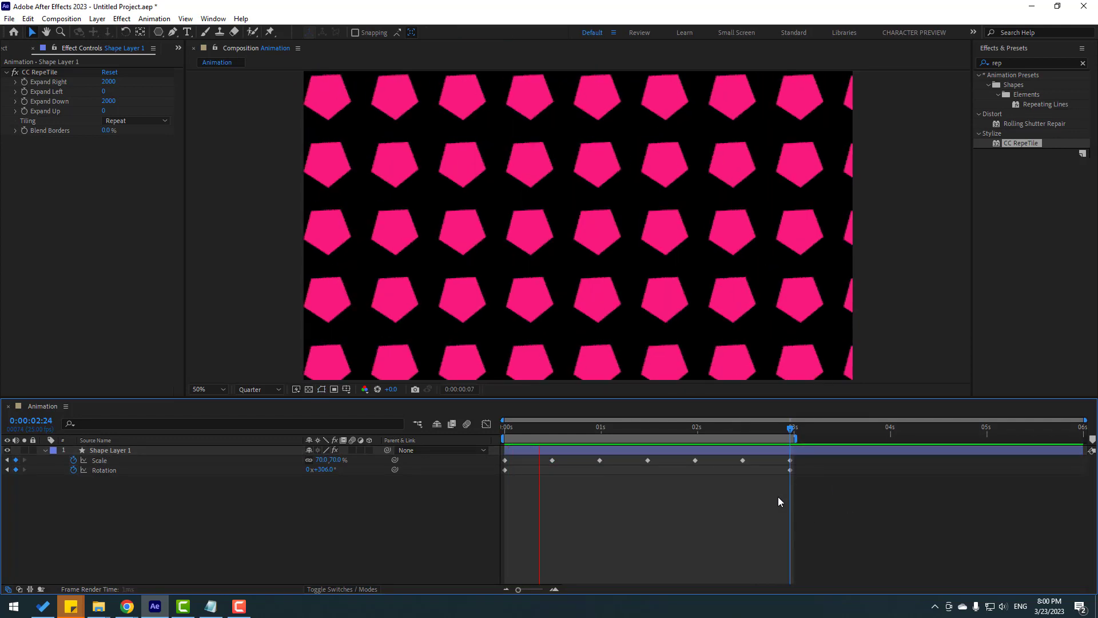
pyautogui.scroll(-2, 534, 301)
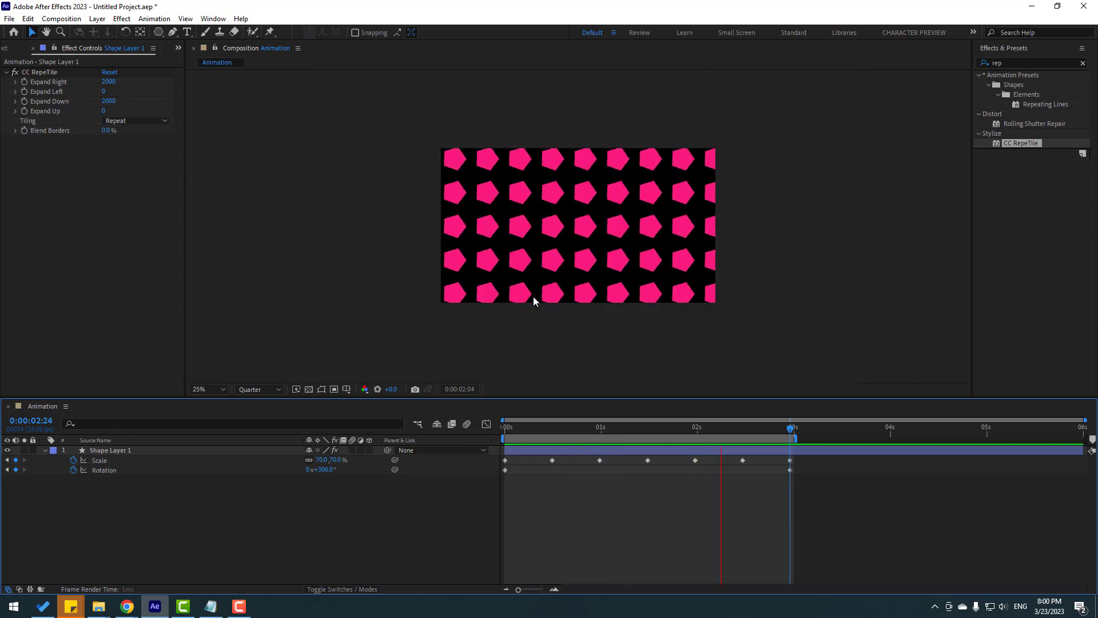
pyautogui.scroll(2, 529, 302)
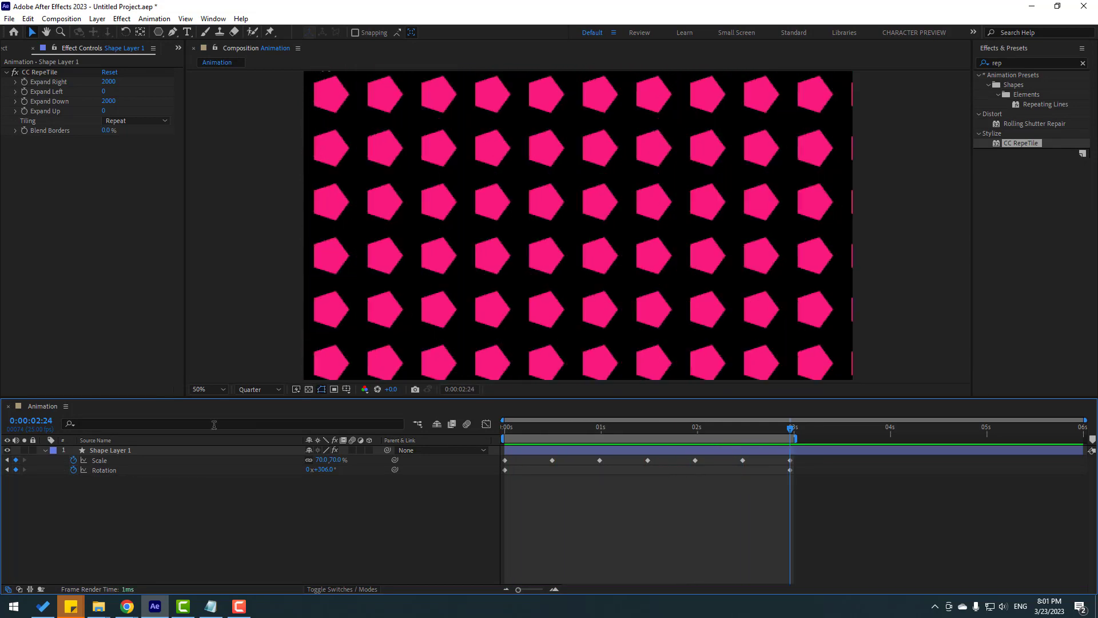
# Change CC RepeTile's Tiling mode to Random and preview the result
pyautogui.click(134, 453)
pyautogui.click(119, 121)
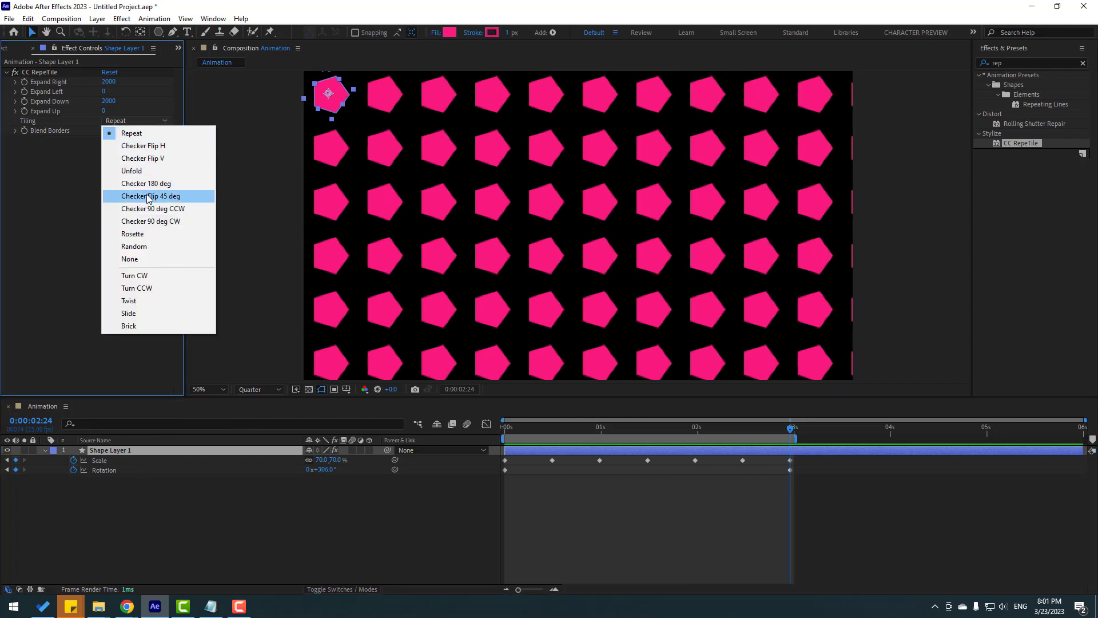
pyautogui.click(141, 246)
pyautogui.click(273, 500)
pyautogui.press('space')
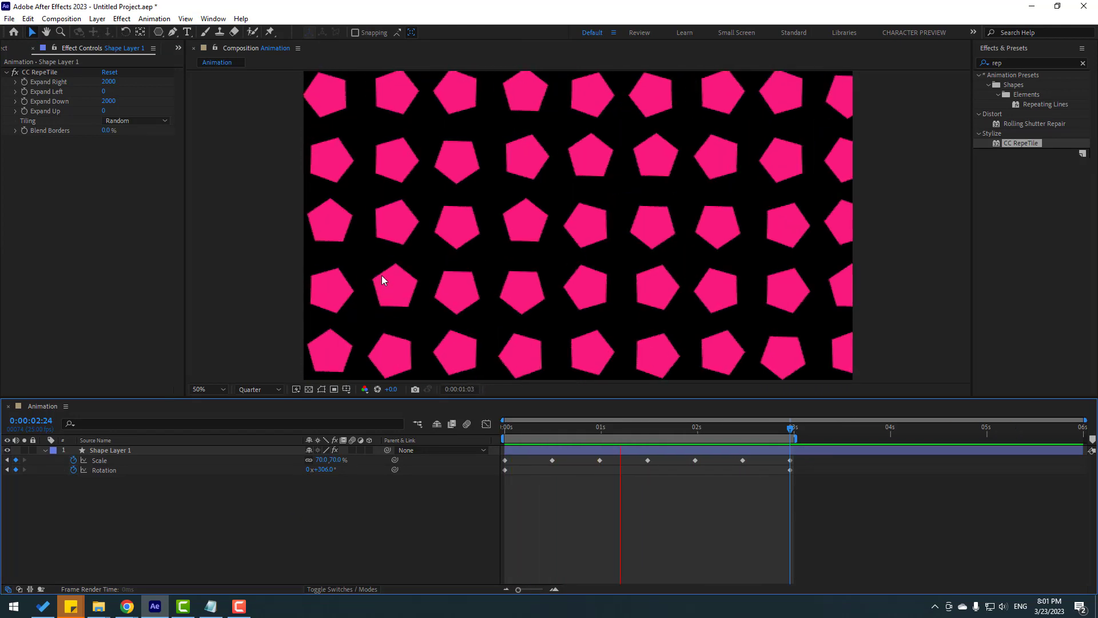
pyautogui.press('space')
pyautogui.click(139, 451)
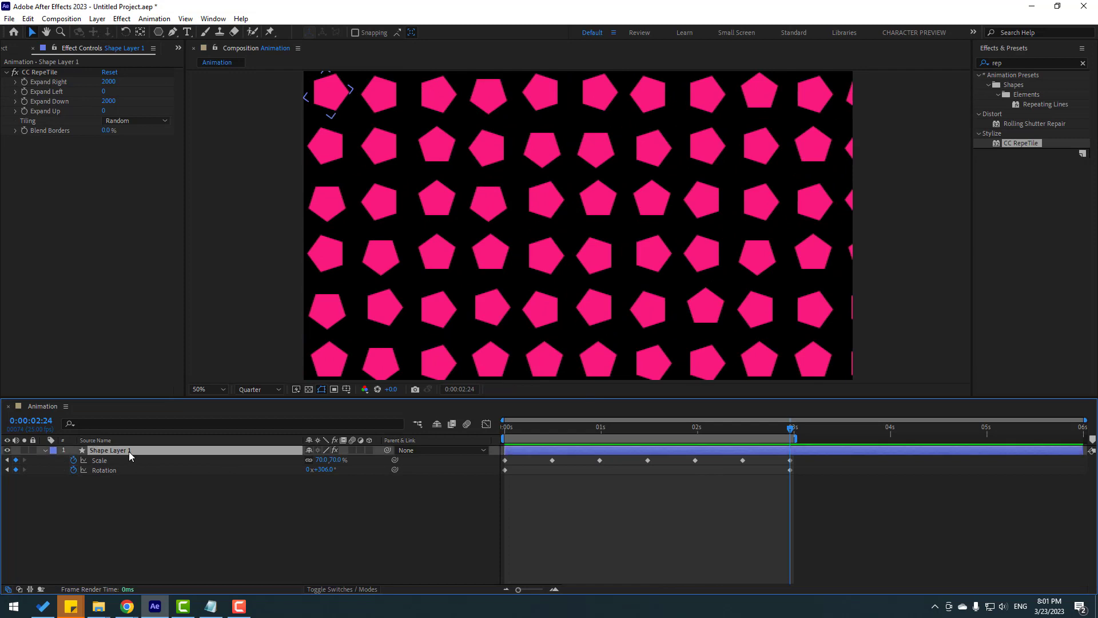
pyautogui.click(158, 32)
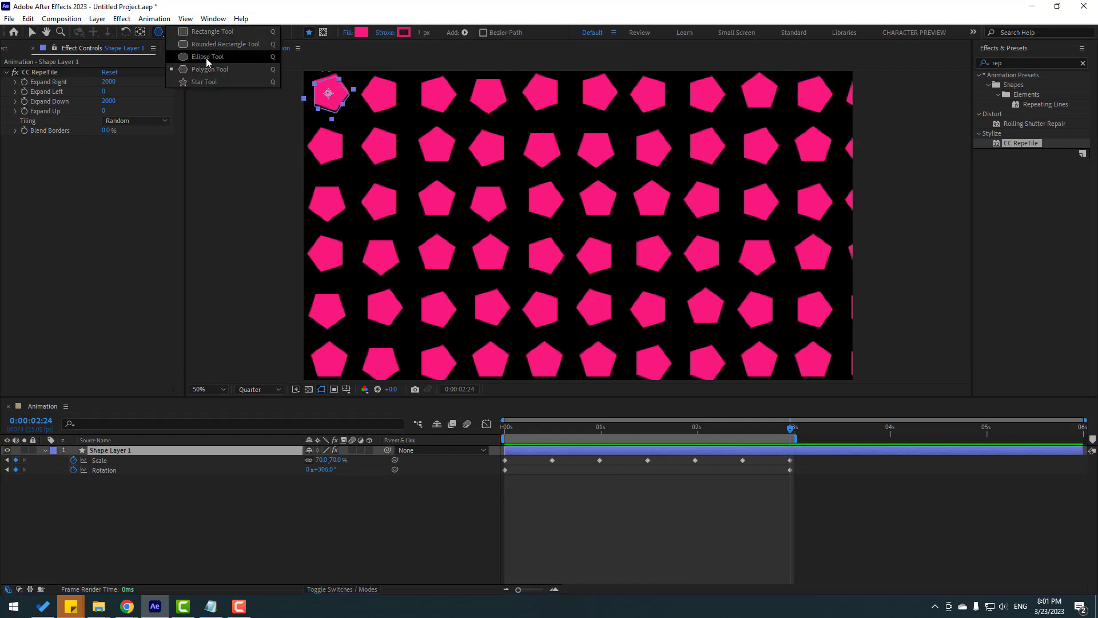
# Draw a small ellipse in the shape layer with the Ellipse tool
pyautogui.click(201, 56)
pyautogui.moveTo(354, 166); pyautogui.dragTo(439, 229)
pyautogui.scroll(4, 439, 228)
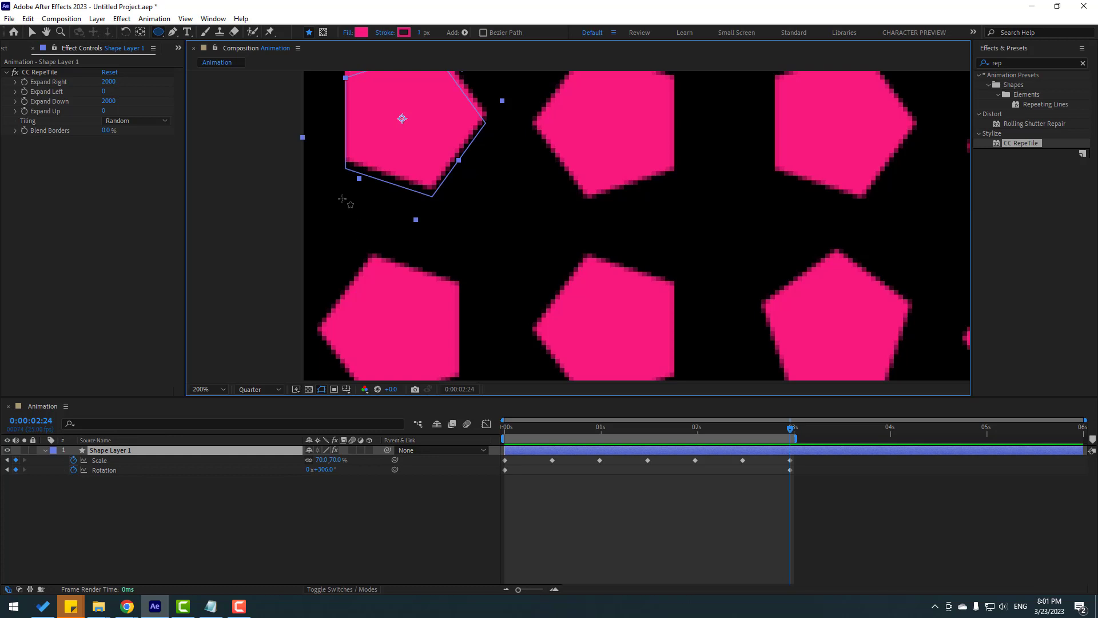
pyautogui.moveTo(327, 199)
pyautogui.mouseDown()
pyautogui.moveTo(371, 273)
pyautogui.moveTo(368, 262)
pyautogui.mouseUp()
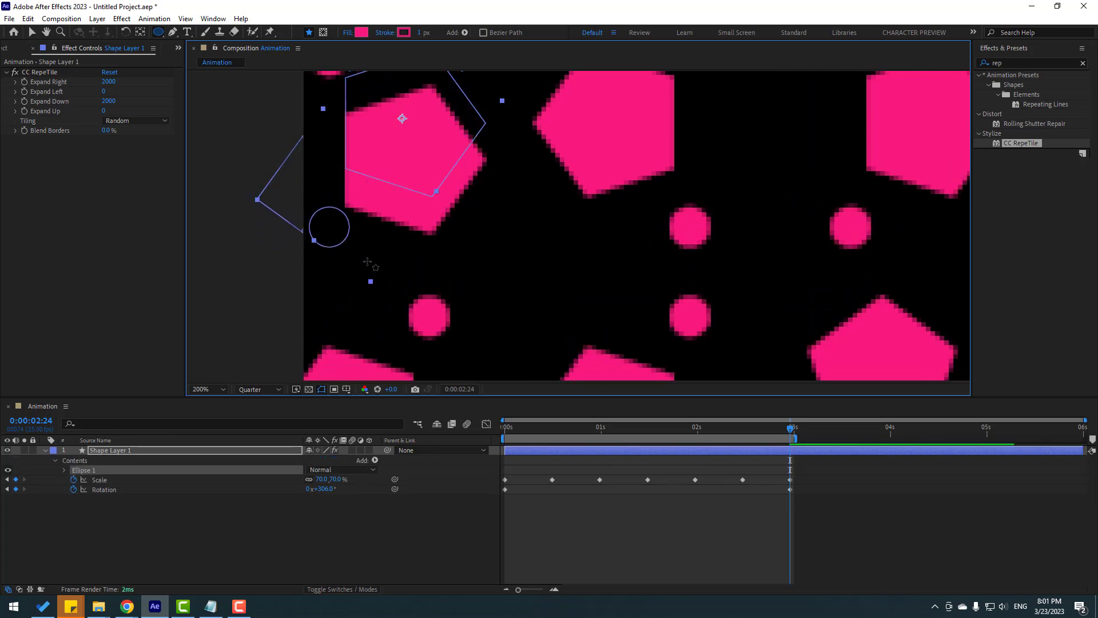
pyautogui.press(',')
pyautogui.press('v')
# Fit the composition in the viewer, preview it, then select the map layer in Map
pyautogui.press(',')
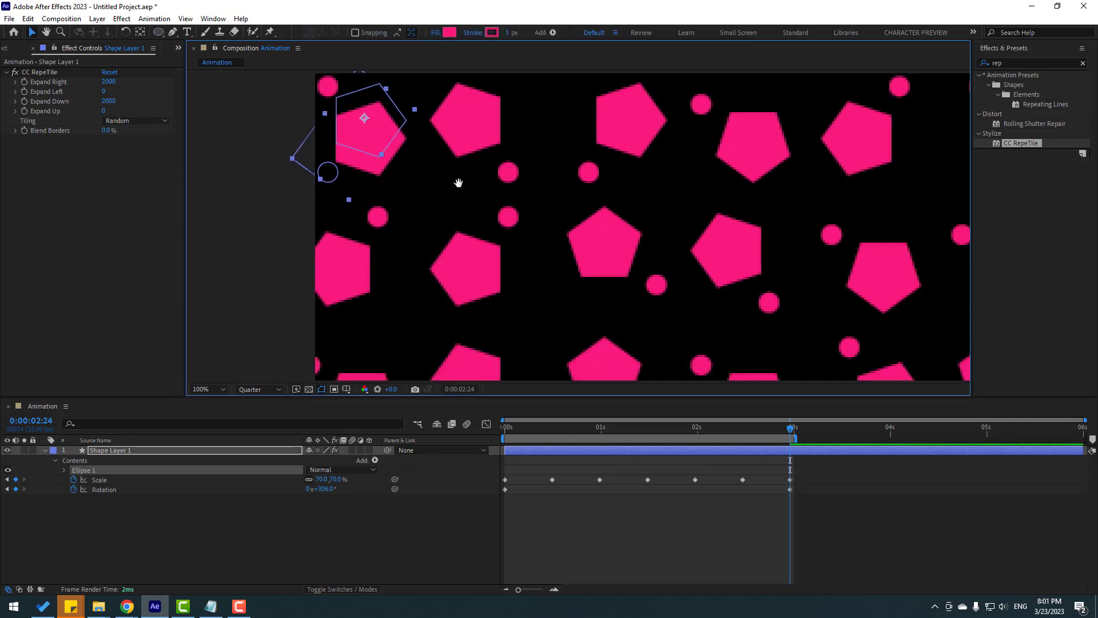
pyautogui.click(208, 389)
pyautogui.click(243, 200)
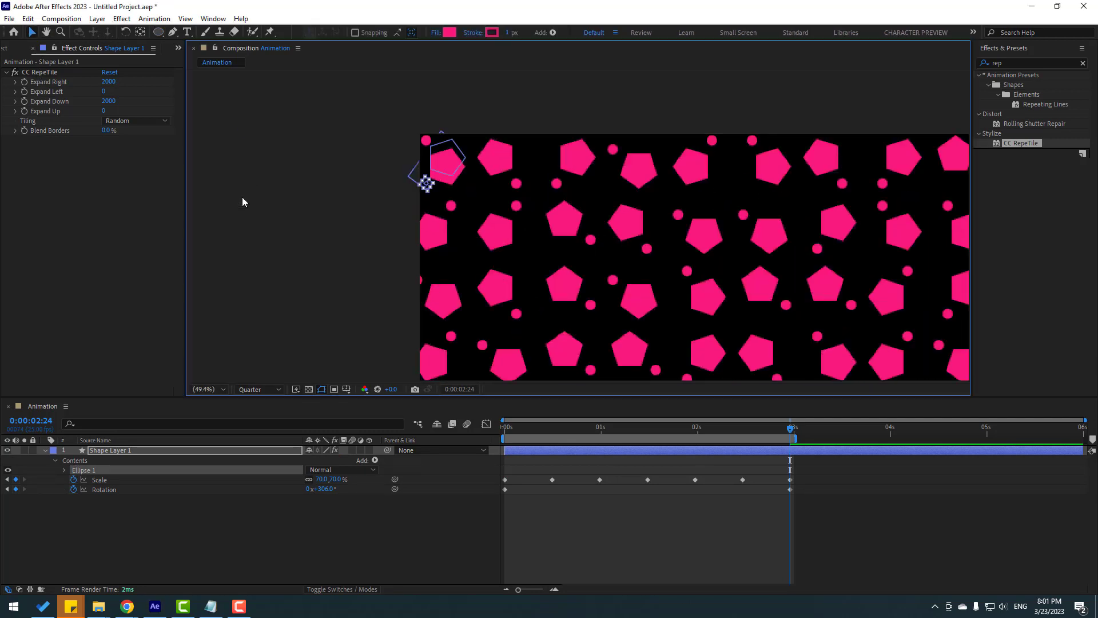
pyautogui.press(',')
pyautogui.press(',')
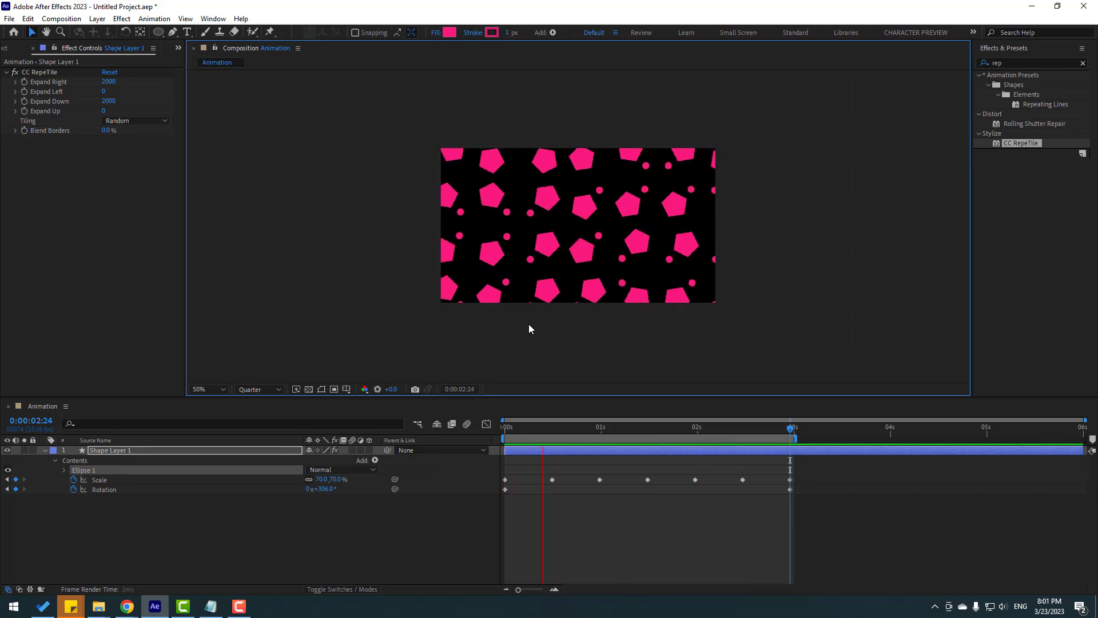
pyautogui.press('.')
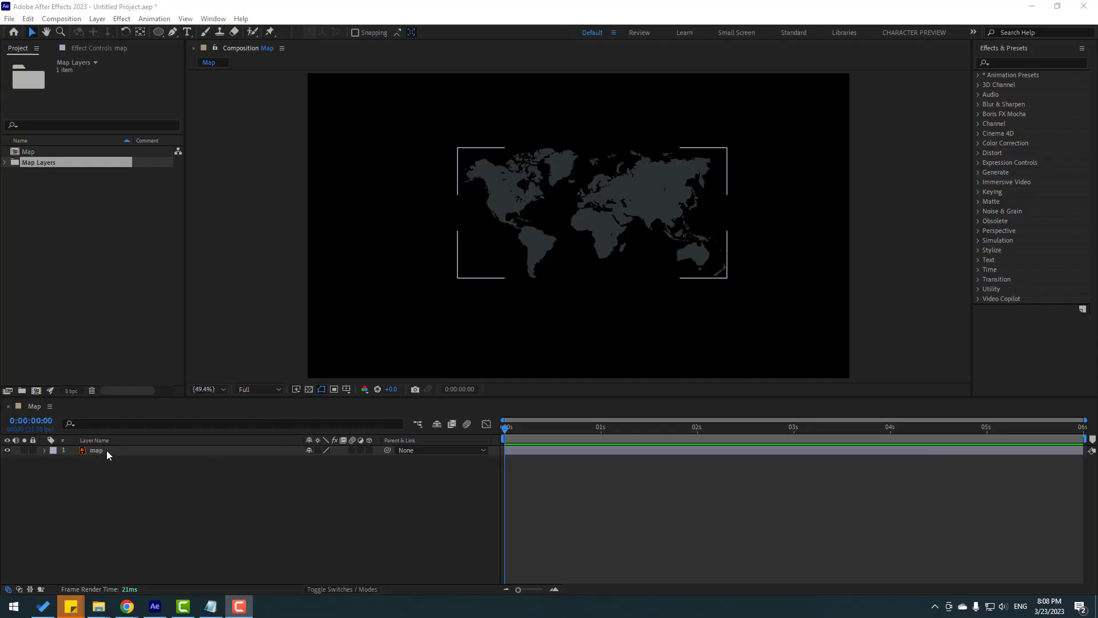
pyautogui.click(105, 451)
pyautogui.click(1007, 62)
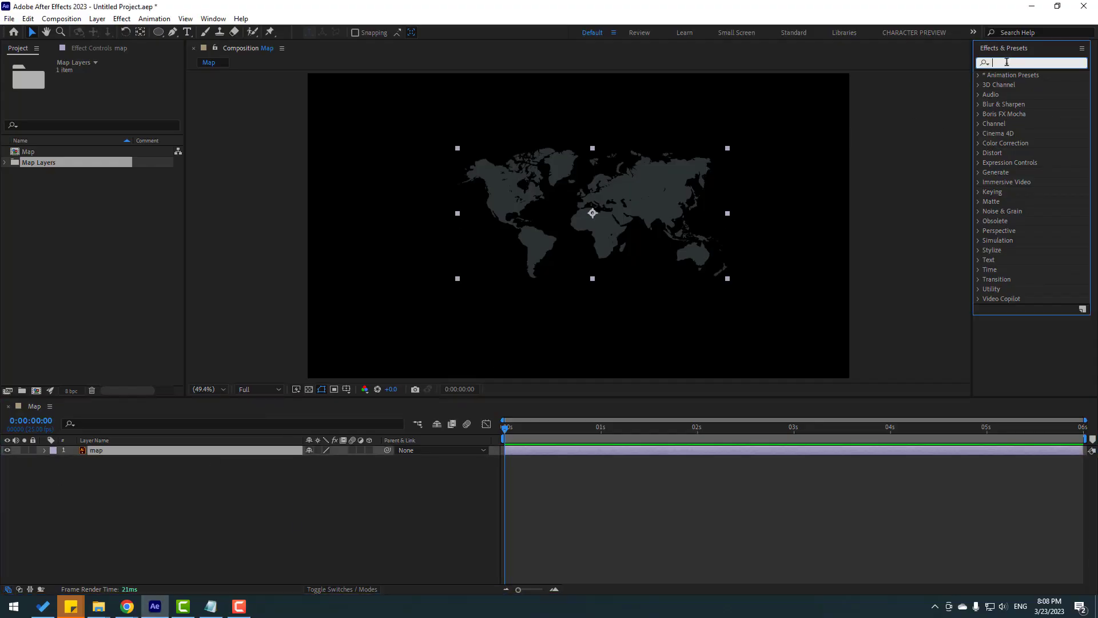
# Apply a Fill effect to the map layer coloured pale green (8FC47E)
pyautogui.write('fill')
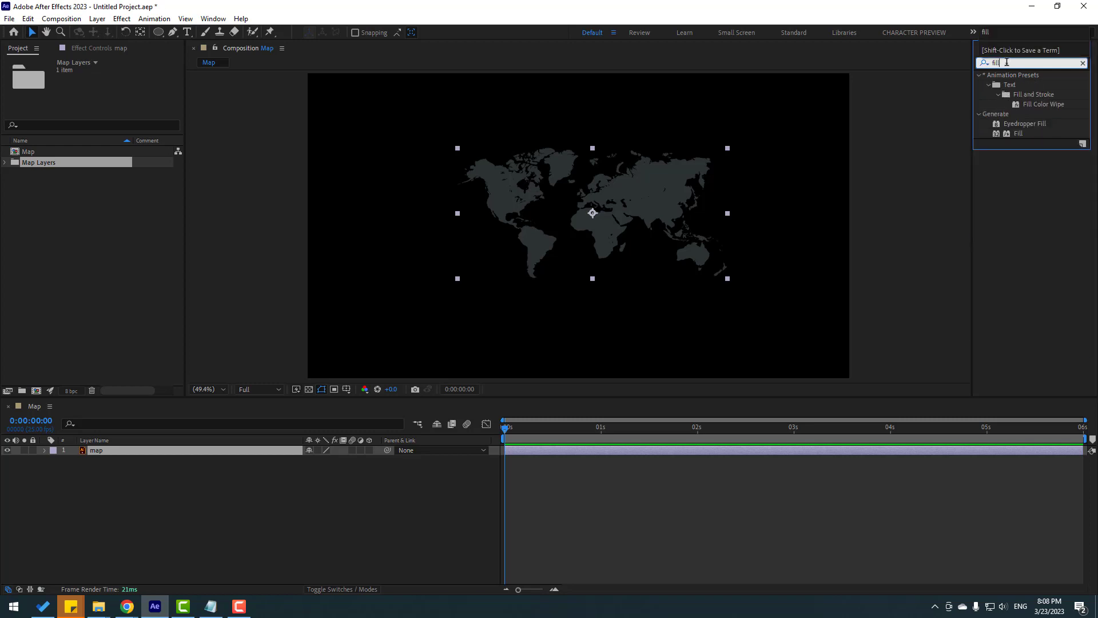
pyautogui.moveTo(1015, 139); pyautogui.dragTo(105, 456)
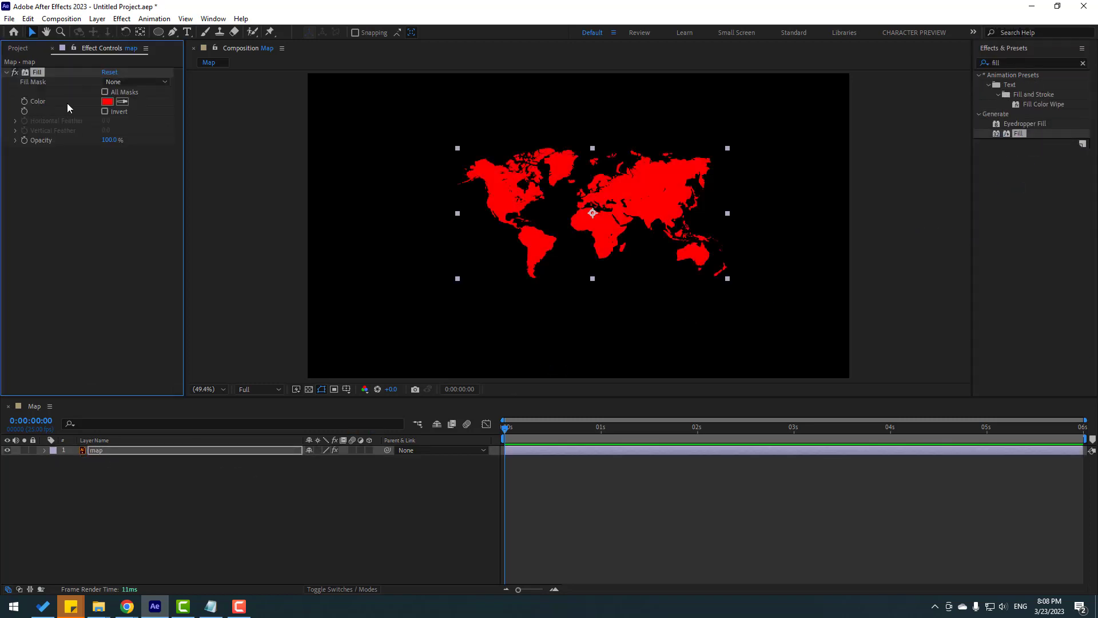
pyautogui.click(107, 101)
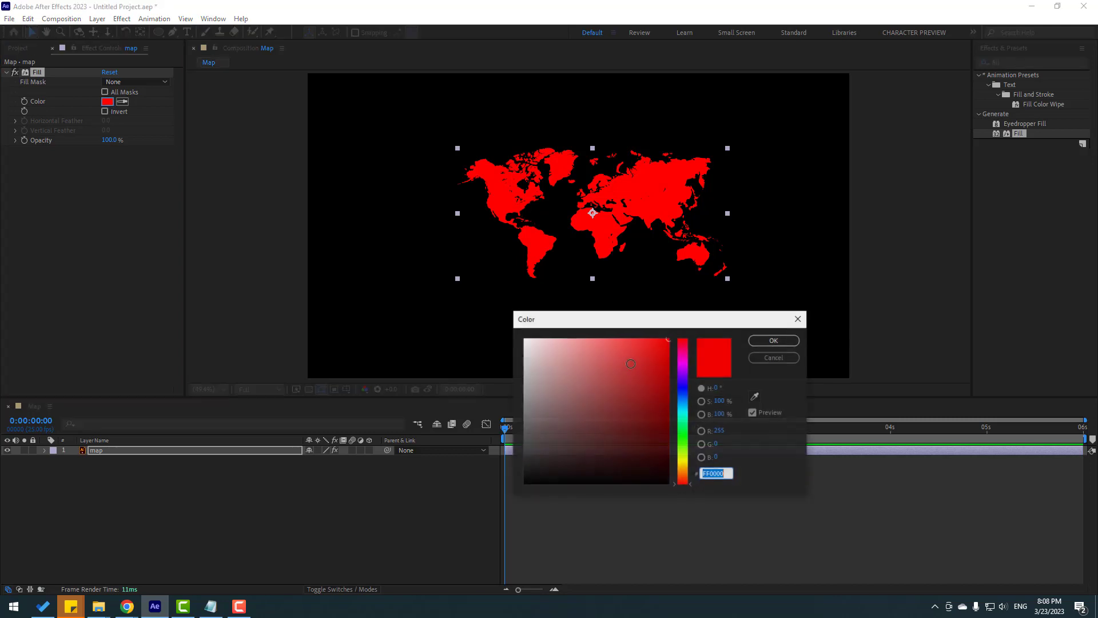
pyautogui.click(684, 440)
pyautogui.moveTo(667, 385)
pyautogui.mouseDown()
pyautogui.moveTo(603, 380)
pyautogui.moveTo(651, 364)
pyautogui.moveTo(626, 345)
pyautogui.moveTo(613, 345)
pyautogui.moveTo(607, 373)
pyautogui.moveTo(576, 373)
pyautogui.mouseUp()
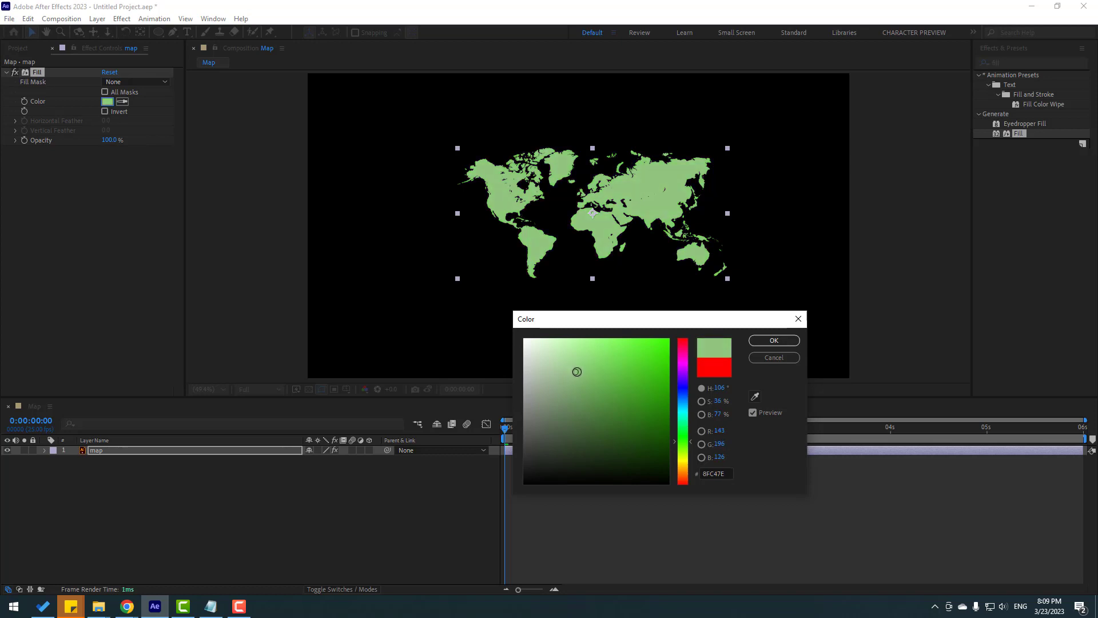
pyautogui.click(774, 341)
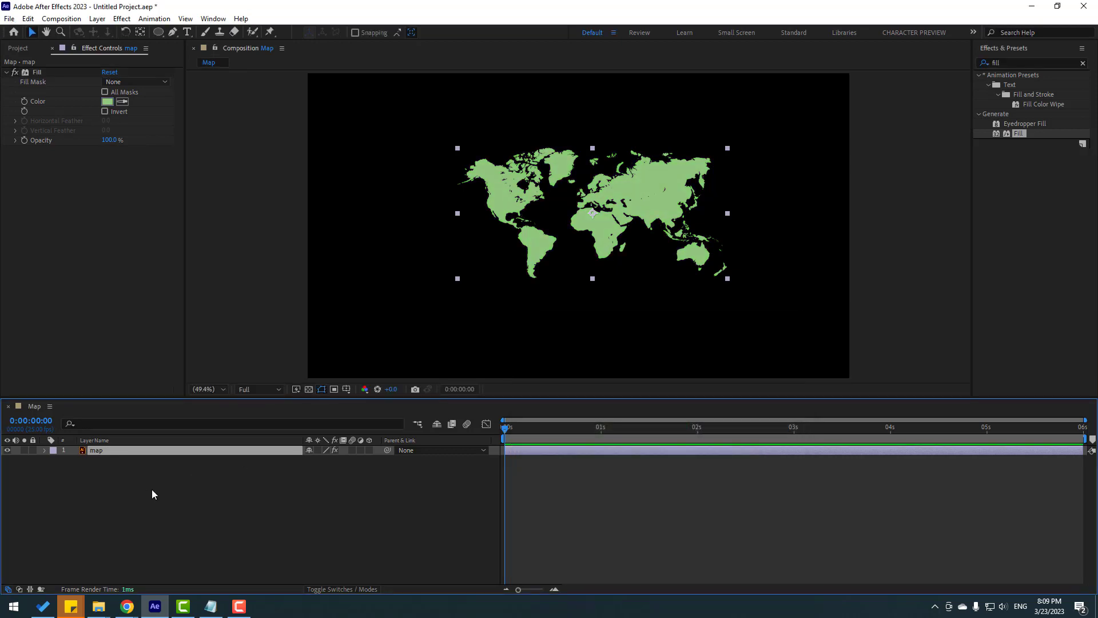
# Create a light-blue solid named BG (7AE1FF) and place it below the map layer
pyautogui.rightClick(122, 484)
pyautogui.moveTo(188, 346)
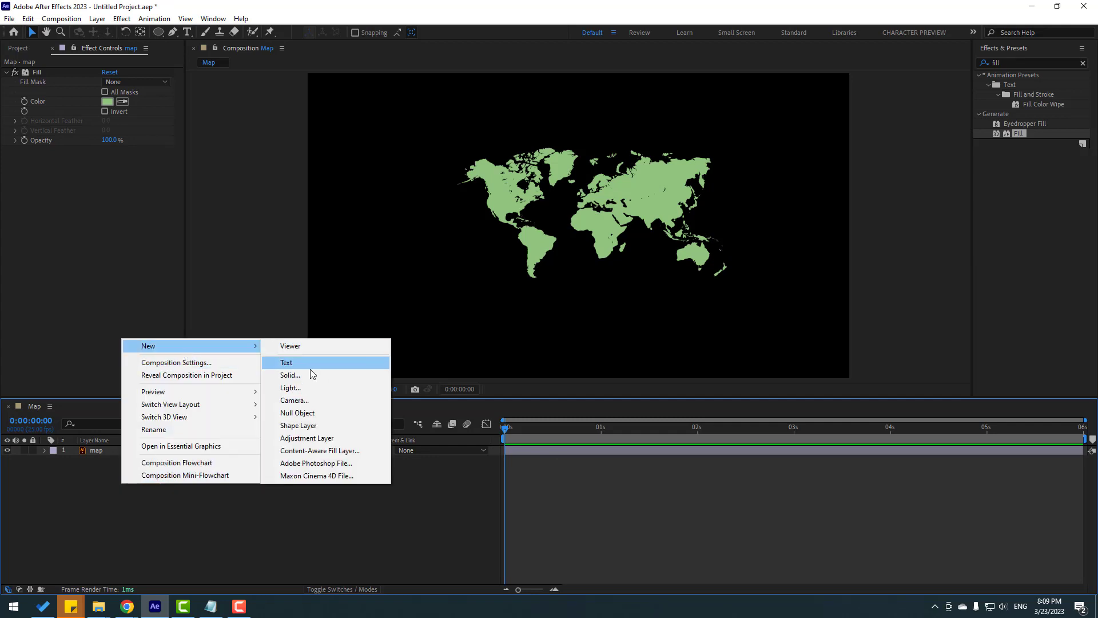
pyautogui.click(310, 373)
pyautogui.write('BG')
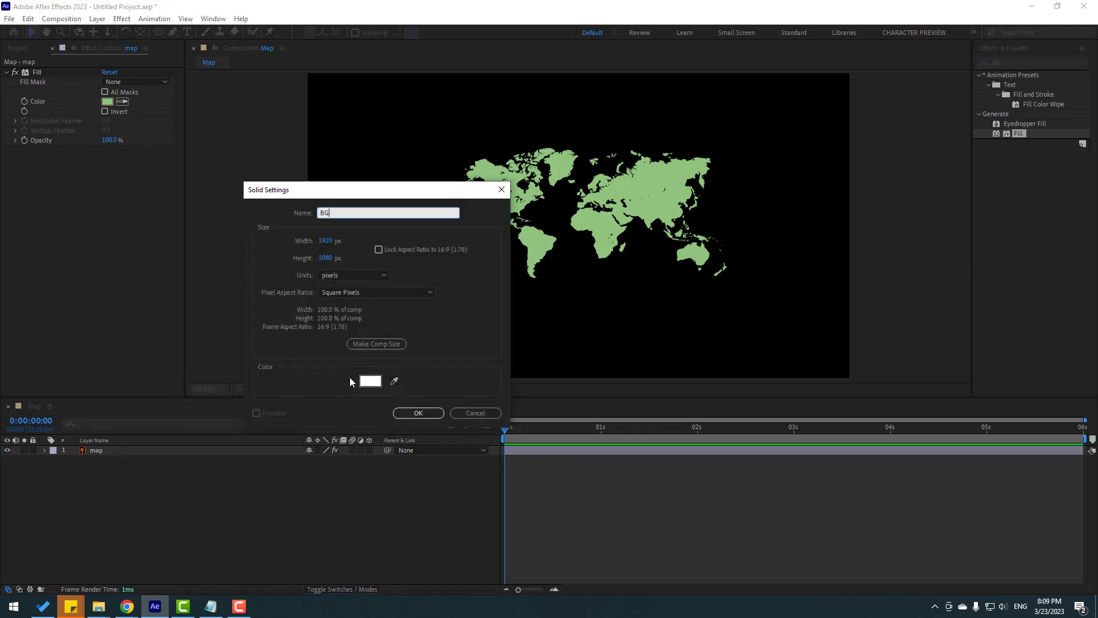
pyautogui.click(366, 381)
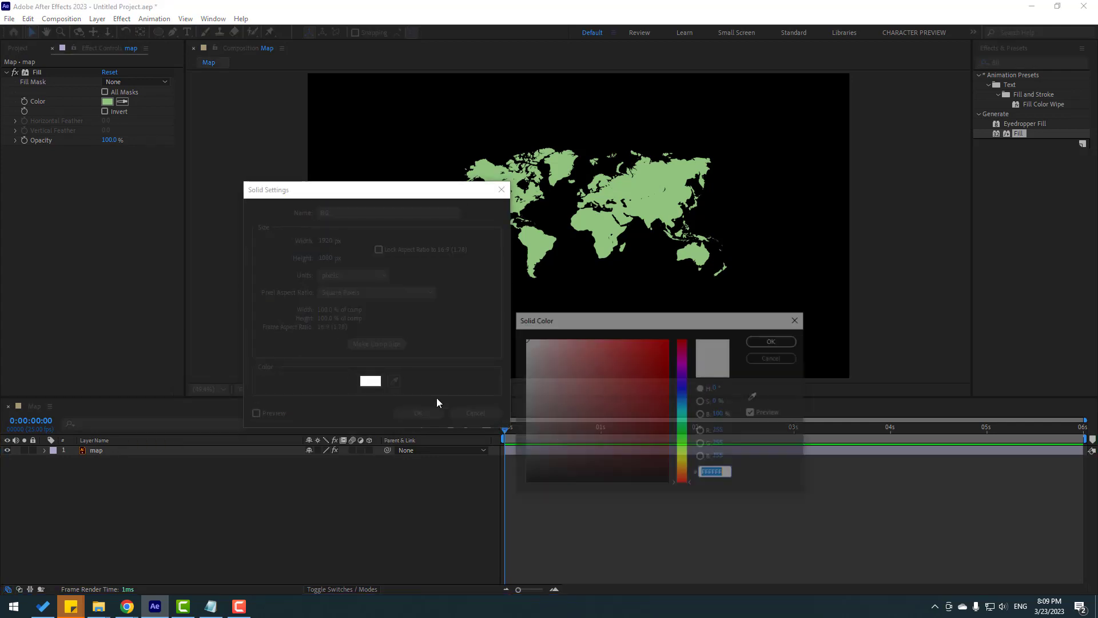
pyautogui.click(682, 400)
pyautogui.moveTo(647, 368)
pyautogui.mouseDown()
pyautogui.moveTo(628, 342)
pyautogui.moveTo(595, 341)
pyautogui.moveTo(611, 336)
pyautogui.mouseUp()
pyautogui.click(682, 406)
pyautogui.click(774, 341)
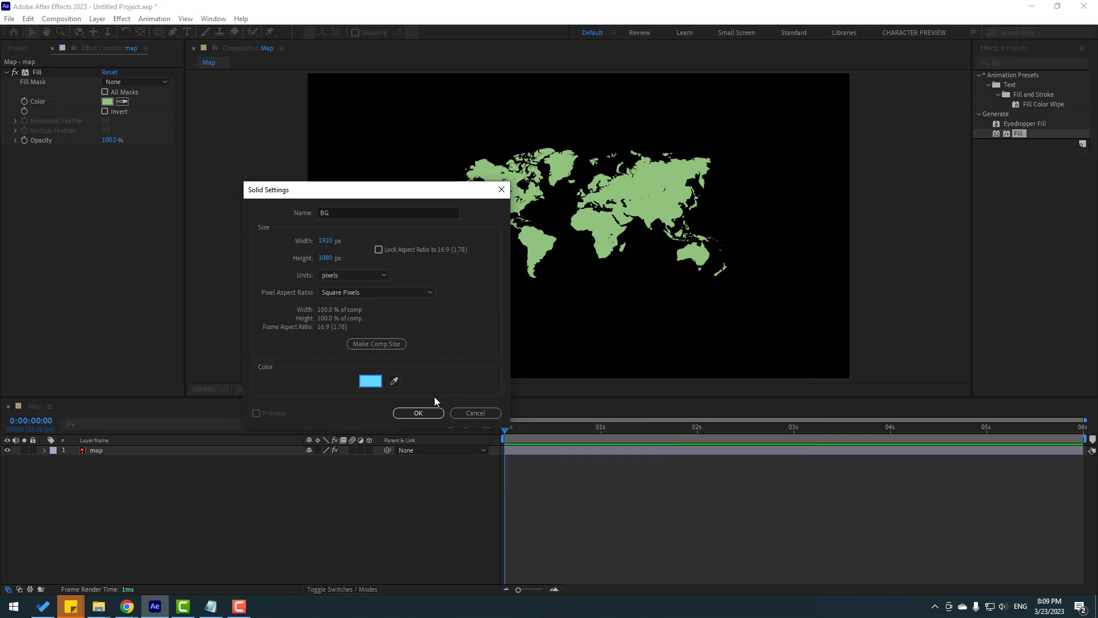
pyautogui.click(424, 415)
pyautogui.moveTo(98, 454); pyautogui.dragTo(132, 508)
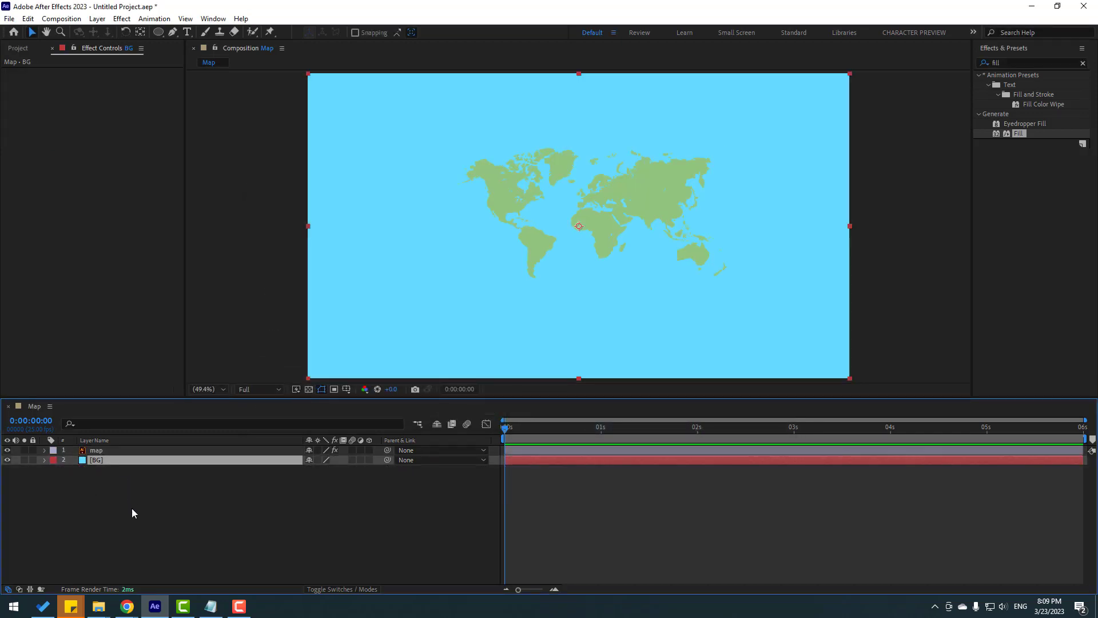
pyautogui.click(98, 454)
# Add a Stroke layer style to the map layer coloured dark navy (041973)
pyautogui.rightClick(101, 451)
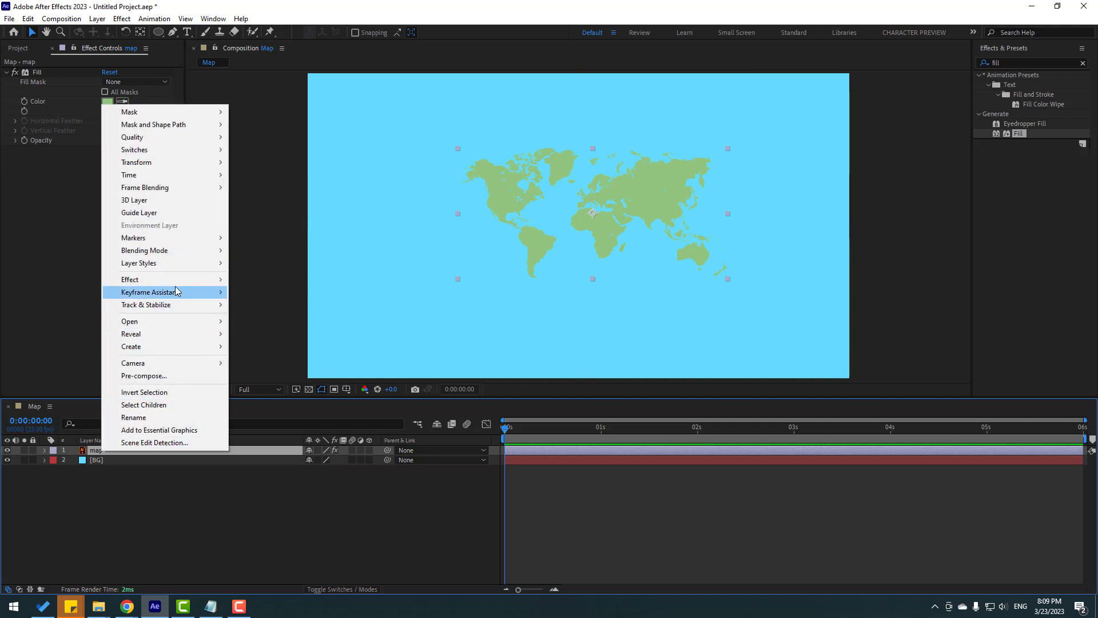
pyautogui.moveTo(171, 263)
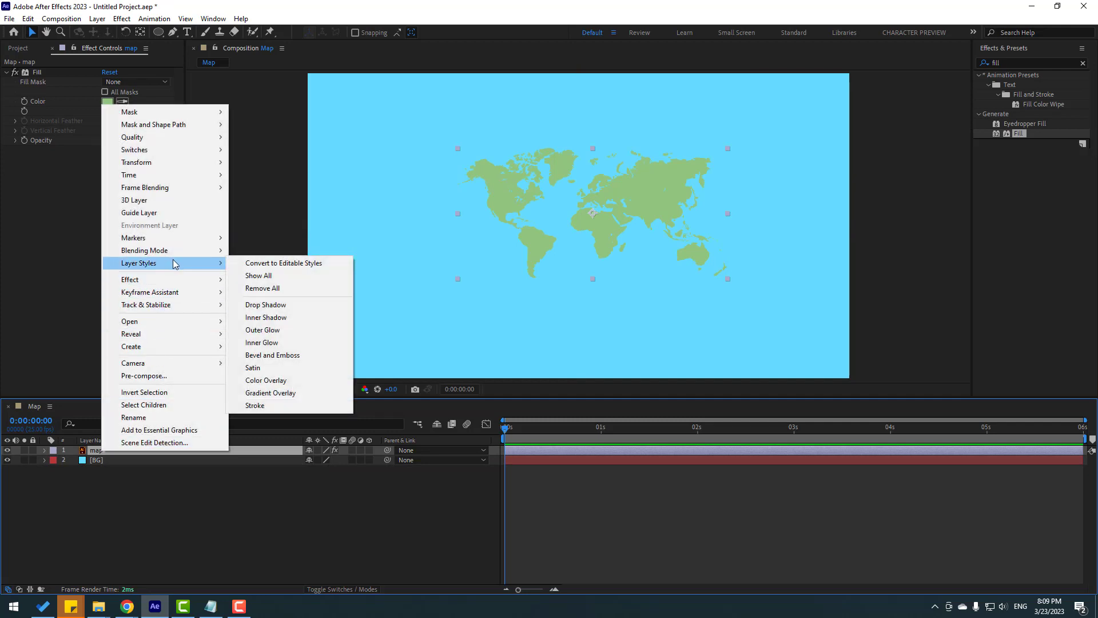
pyautogui.click(263, 406)
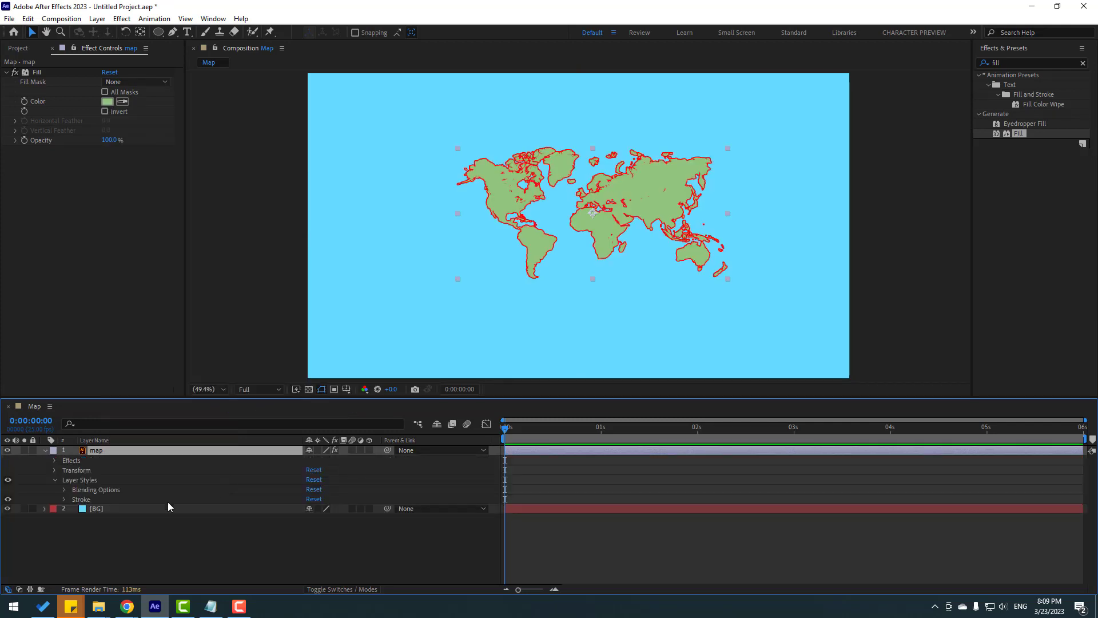
pyautogui.click(64, 499)
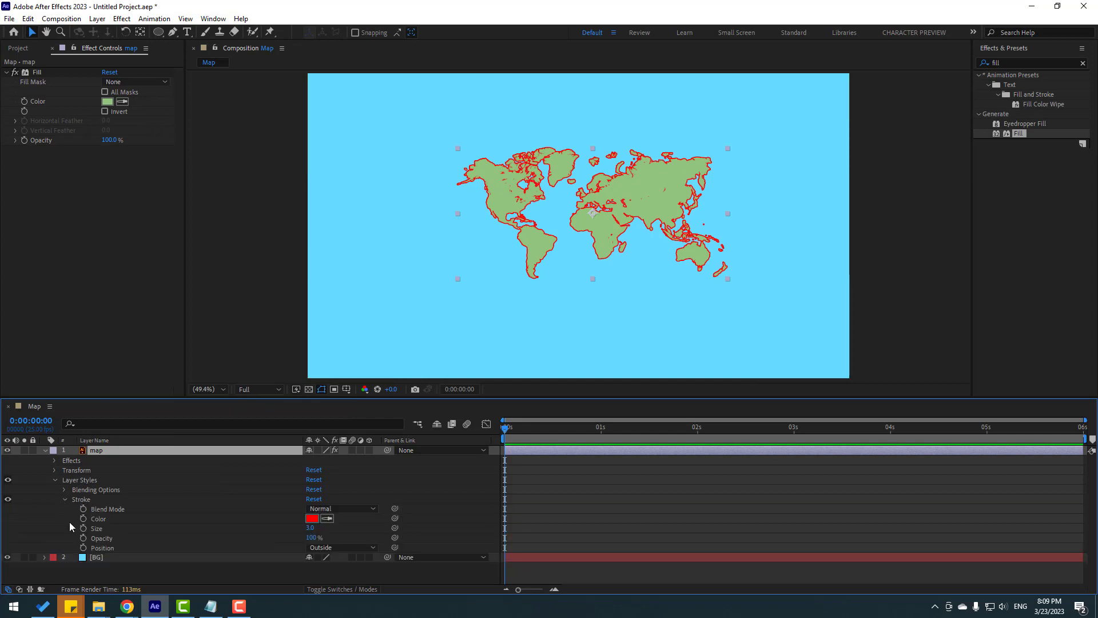
pyautogui.click(312, 518)
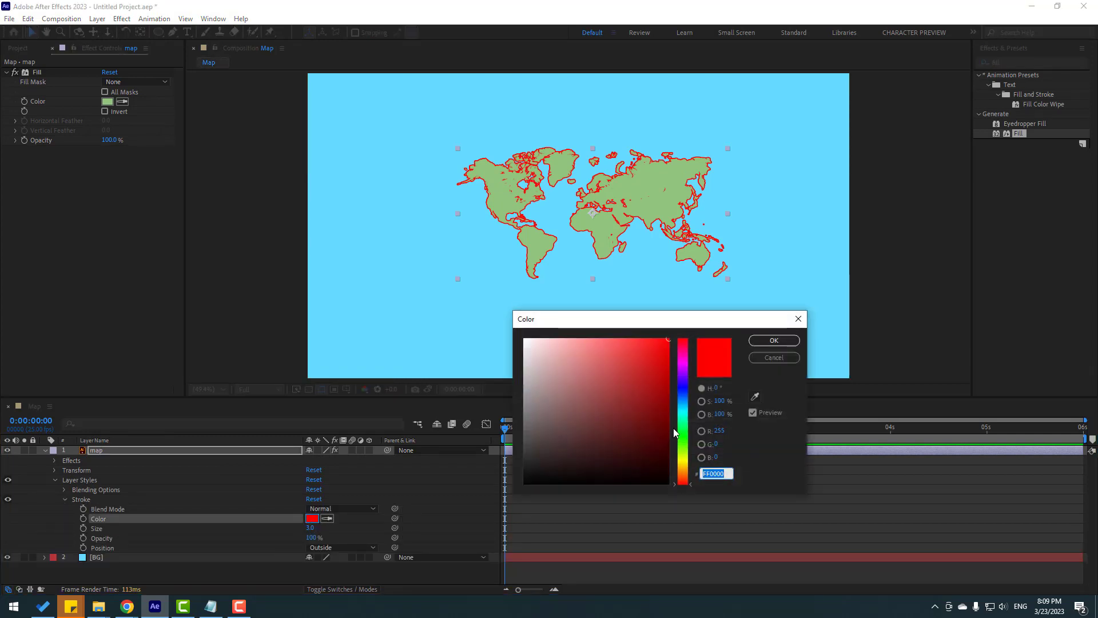
pyautogui.click(687, 391)
pyautogui.moveTo(646, 409); pyautogui.dragTo(663, 421)
pyautogui.click(774, 341)
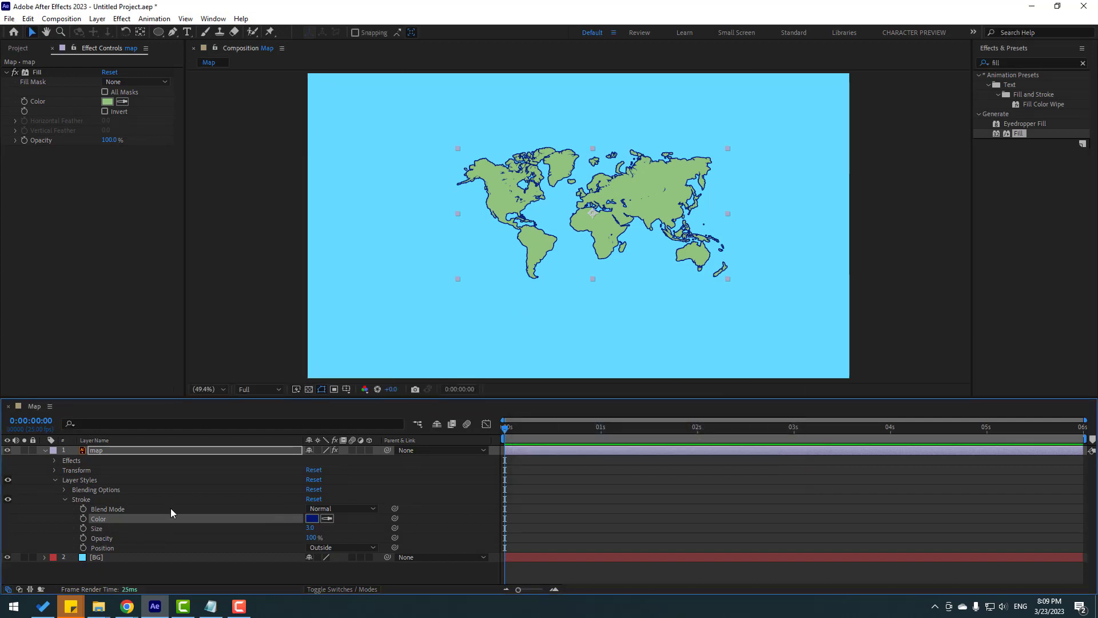
# Set the map's stroke size to 4
pyautogui.scroll(3, 584, 273)
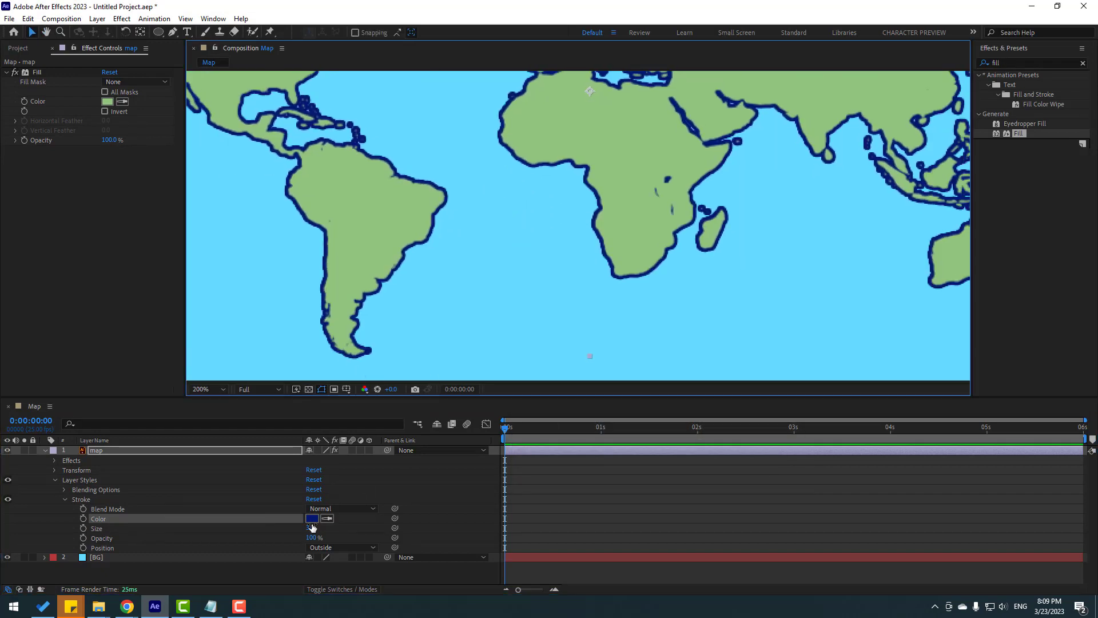
pyautogui.moveTo(311, 529); pyautogui.dragTo(548, 316)
pyautogui.scroll(-4, 601, 276)
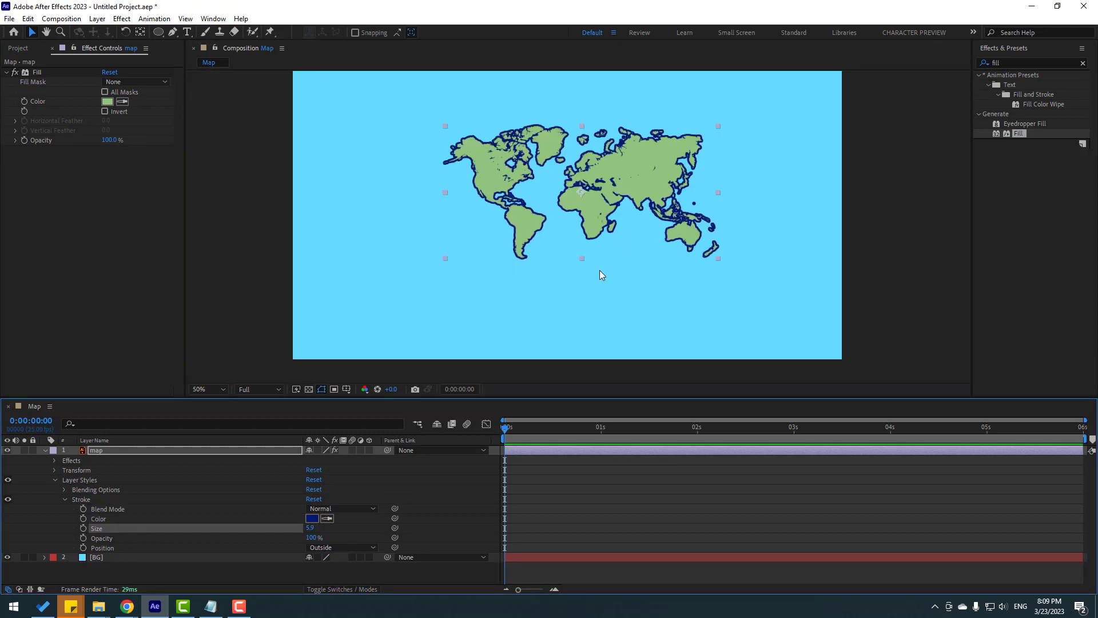
pyautogui.click(309, 527)
pyautogui.write('4')
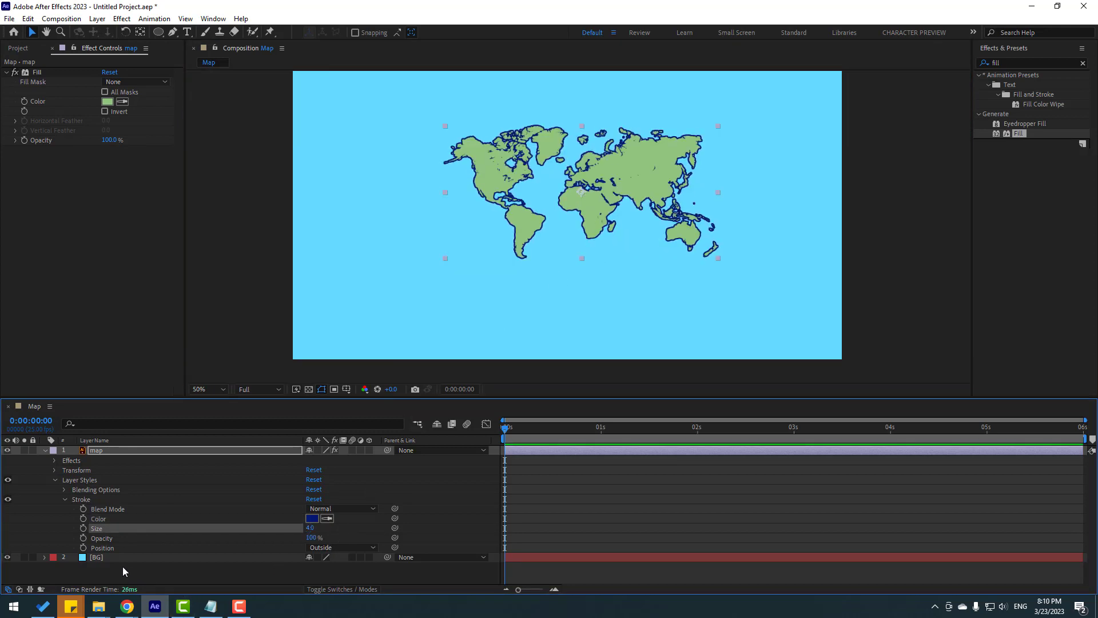
pyautogui.click(45, 451)
pyautogui.moveTo(88, 496); pyautogui.dragTo(104, 439)
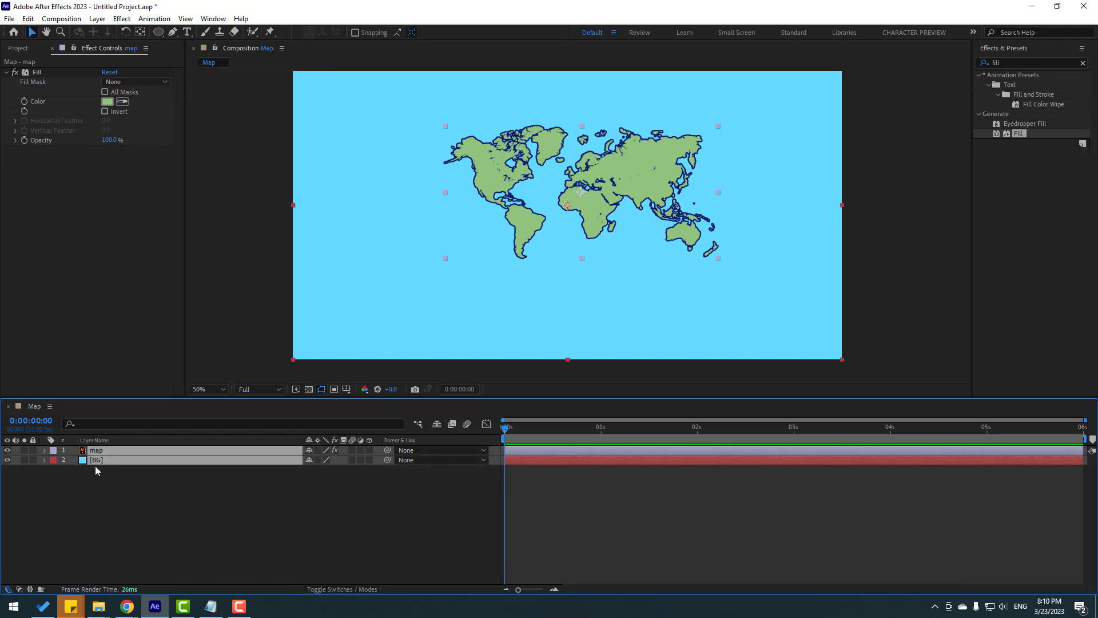
# Pre-compose the map and BG layers into a composition named Texture, then return to Map
pyautogui.rightClick(101, 456)
pyautogui.click(132, 382)
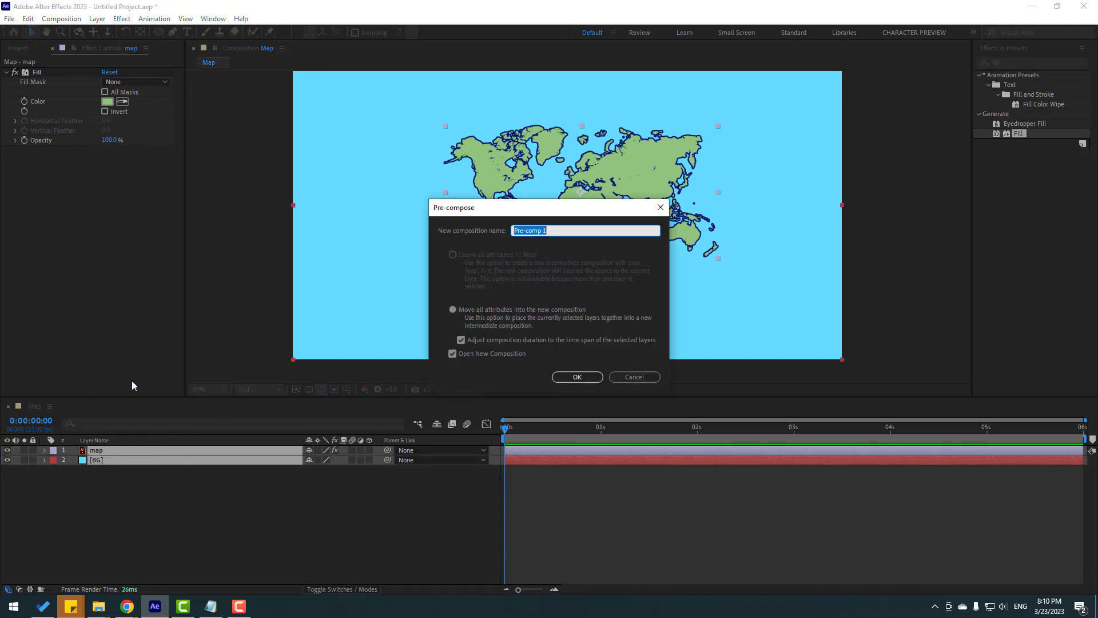
pyautogui.write('Texture')
pyautogui.click(563, 375)
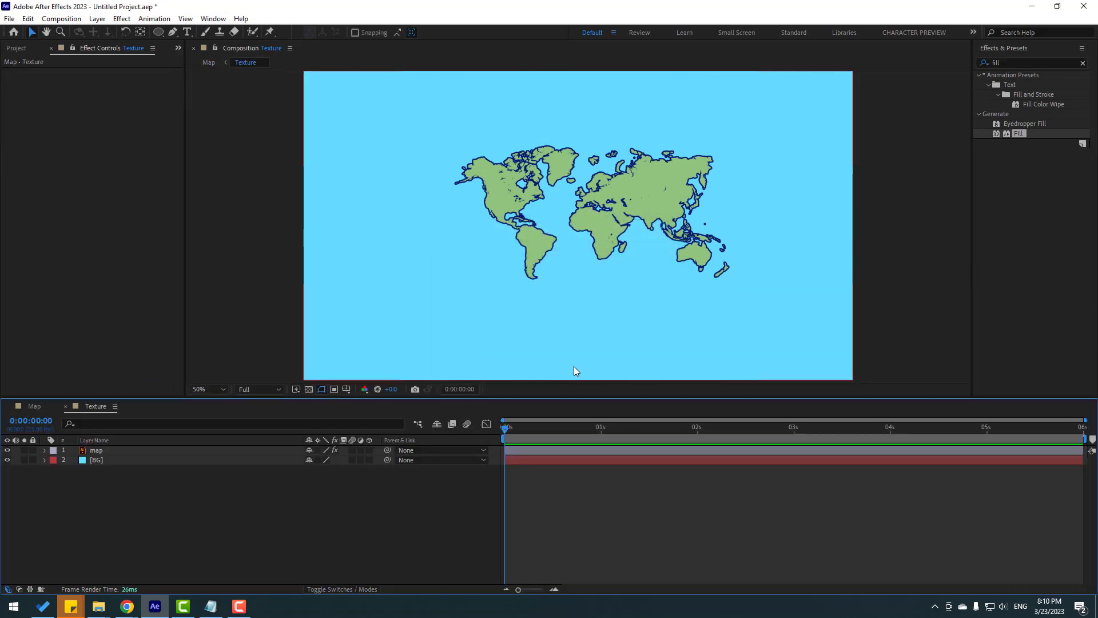
pyautogui.click(35, 407)
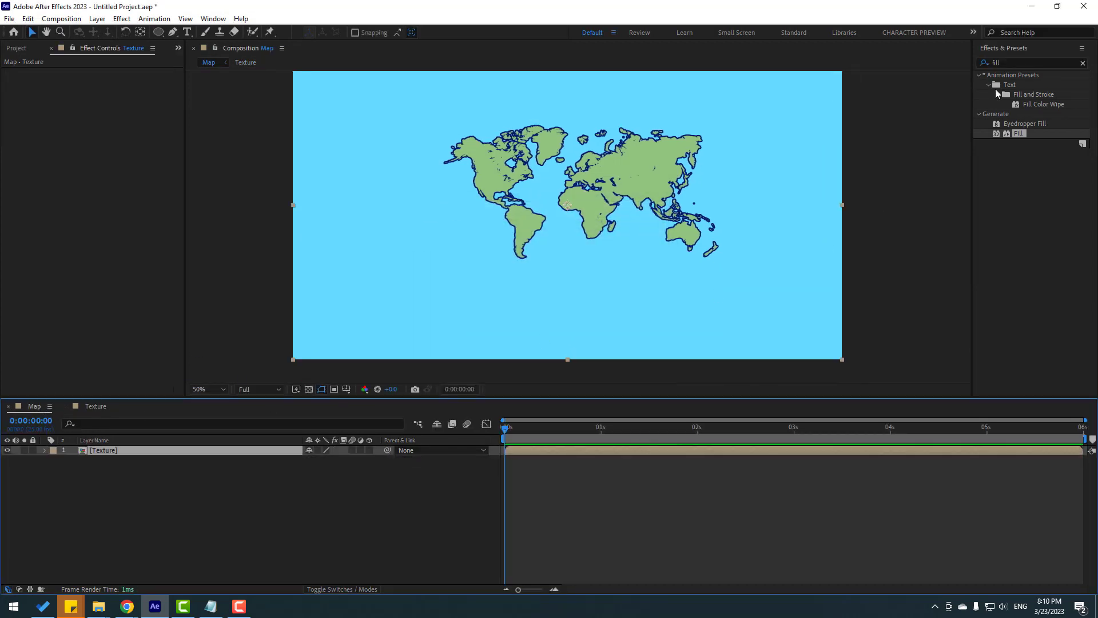
# Apply CC Sphere to the Texture layer with radius 286 and a brighter light
pyautogui.doubleClick(993, 64)
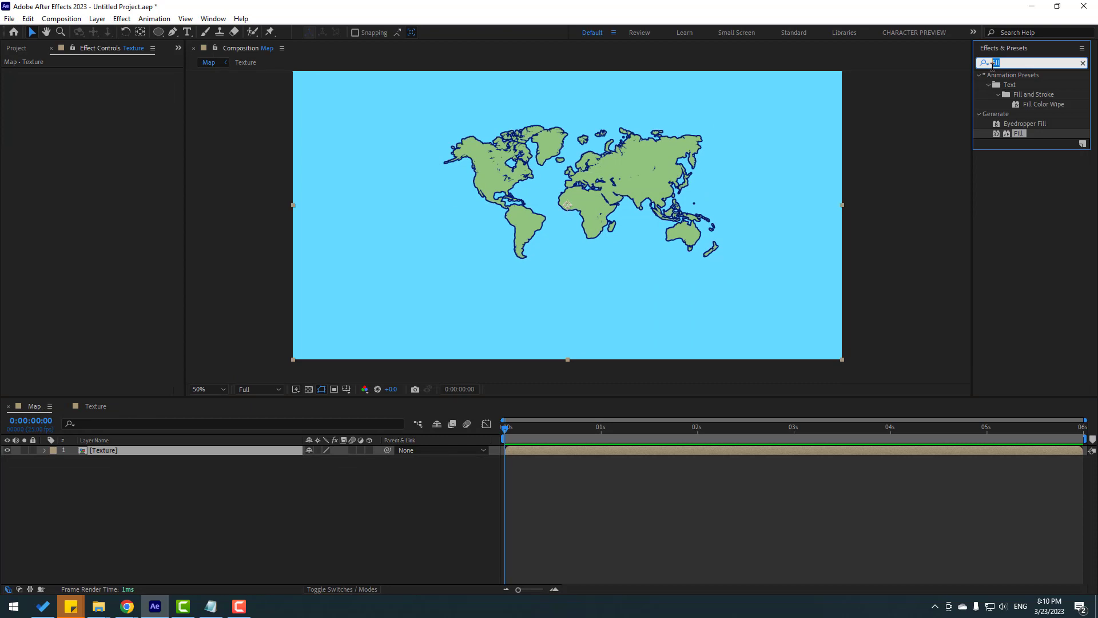
pyautogui.write('cc sph')
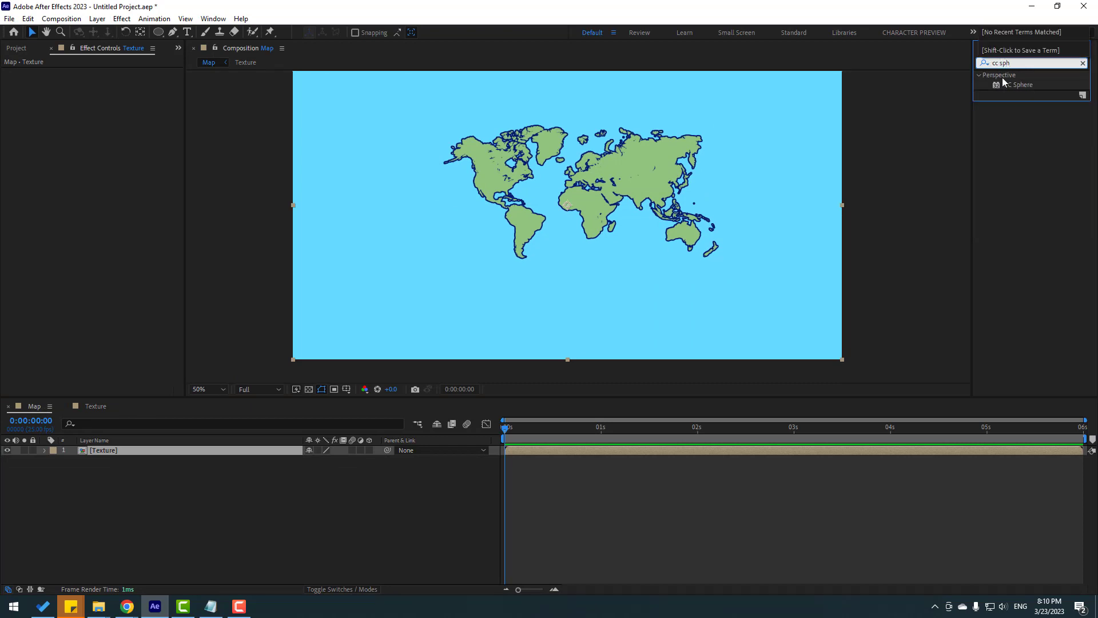
pyautogui.moveTo(1011, 86); pyautogui.dragTo(97, 453)
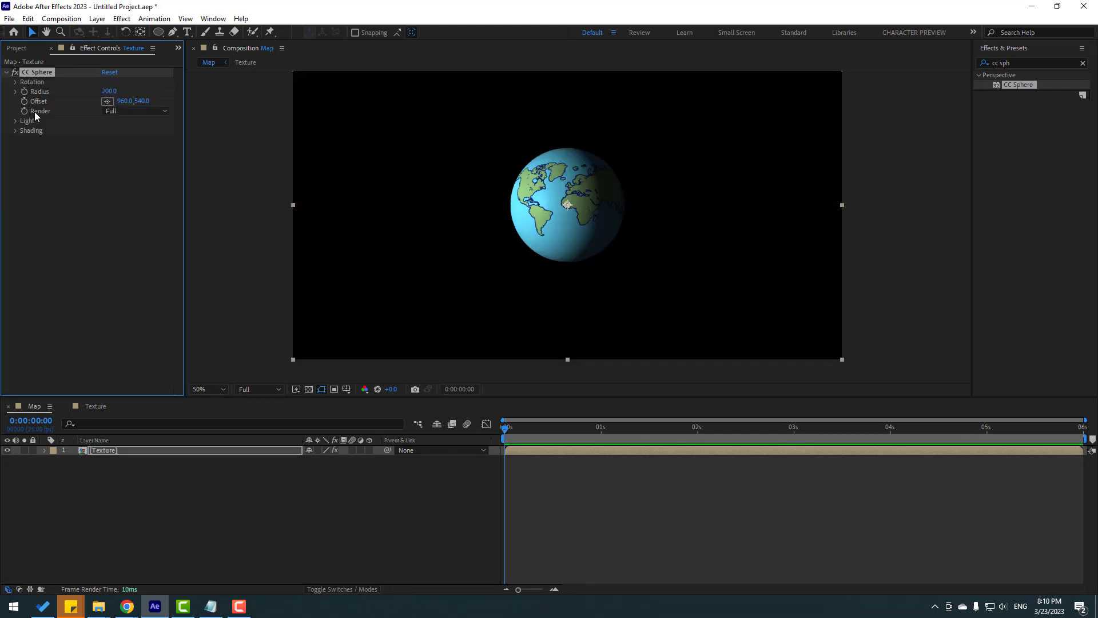
pyautogui.moveTo(108, 91); pyautogui.dragTo(128, 92)
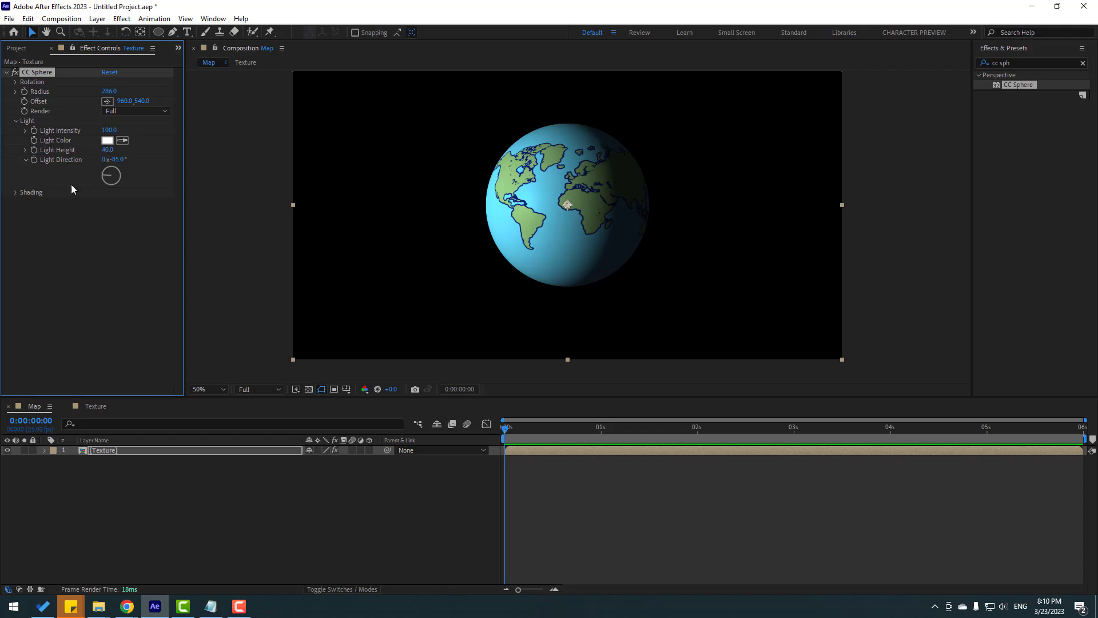
pyautogui.moveTo(111, 135)
pyautogui.mouseDown()
pyautogui.moveTo(137, 135)
pyautogui.moveTo(122, 150)
pyautogui.moveTo(140, 159)
pyautogui.mouseUp()
# Tune the globe's shading: ambient 90, diffuse 25, specular 29, roughness 0.293, lower light height
pyautogui.click(15, 192)
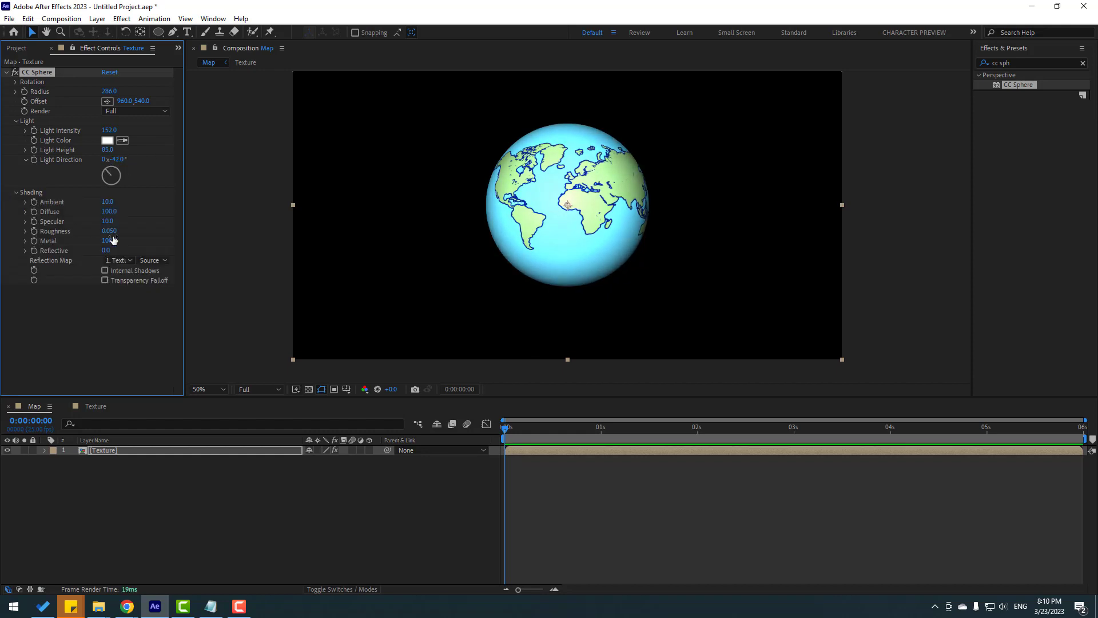
pyautogui.moveTo(109, 202)
pyautogui.mouseDown()
pyautogui.moveTo(133, 198)
pyautogui.moveTo(28, 231)
pyautogui.moveTo(103, 245)
pyautogui.moveTo(152, 239)
pyautogui.mouseUp()
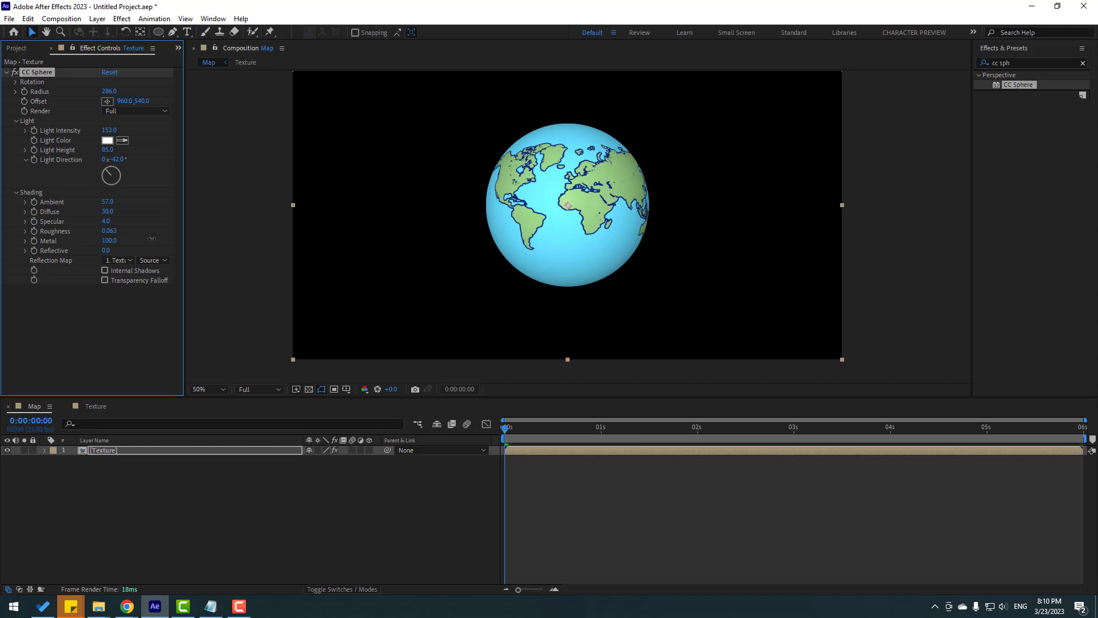
pyautogui.moveTo(107, 202); pyautogui.dragTo(121, 204)
pyautogui.moveTo(108, 149)
pyautogui.mouseDown()
pyautogui.moveTo(114, 129)
pyautogui.moveTo(105, 128)
pyautogui.mouseUp()
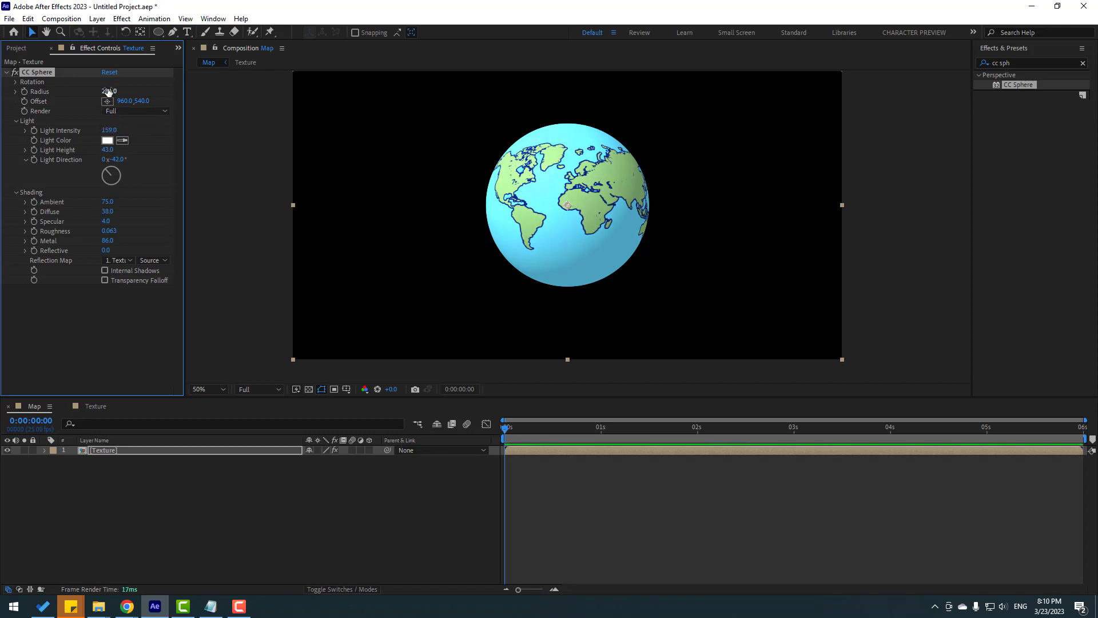
pyautogui.moveTo(106, 250); pyautogui.dragTo(96, 247)
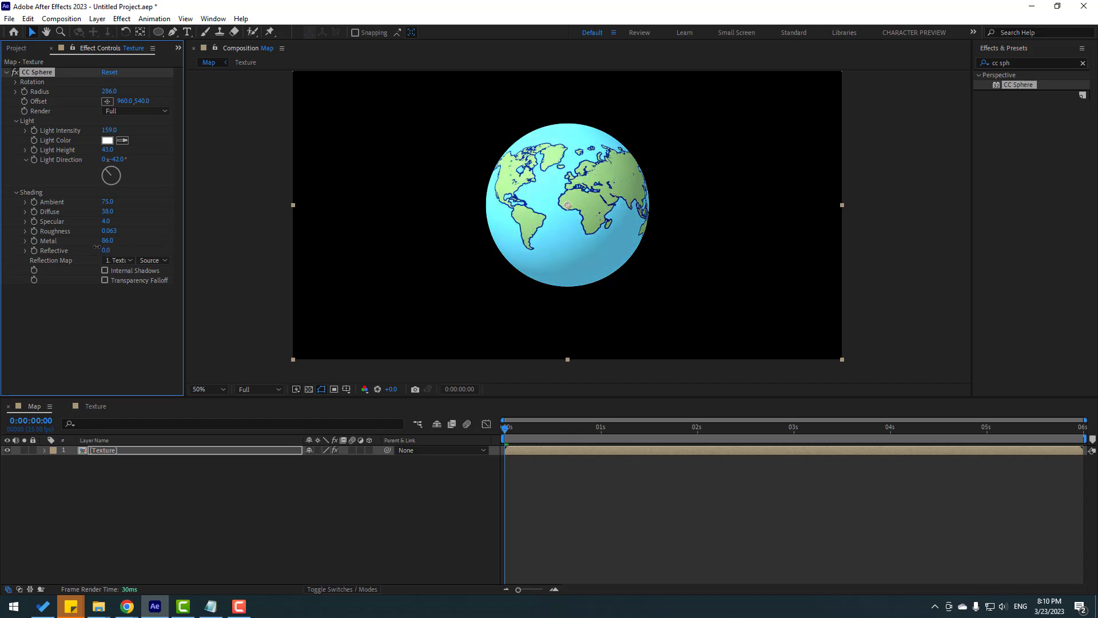
pyautogui.moveTo(106, 201)
pyautogui.mouseDown()
pyautogui.moveTo(95, 201)
pyautogui.moveTo(117, 201)
pyautogui.moveTo(113, 216)
pyautogui.moveTo(61, 219)
pyautogui.moveTo(123, 213)
pyautogui.moveTo(108, 232)
pyautogui.moveTo(58, 231)
pyautogui.moveTo(450, 365)
pyautogui.mouseUp()
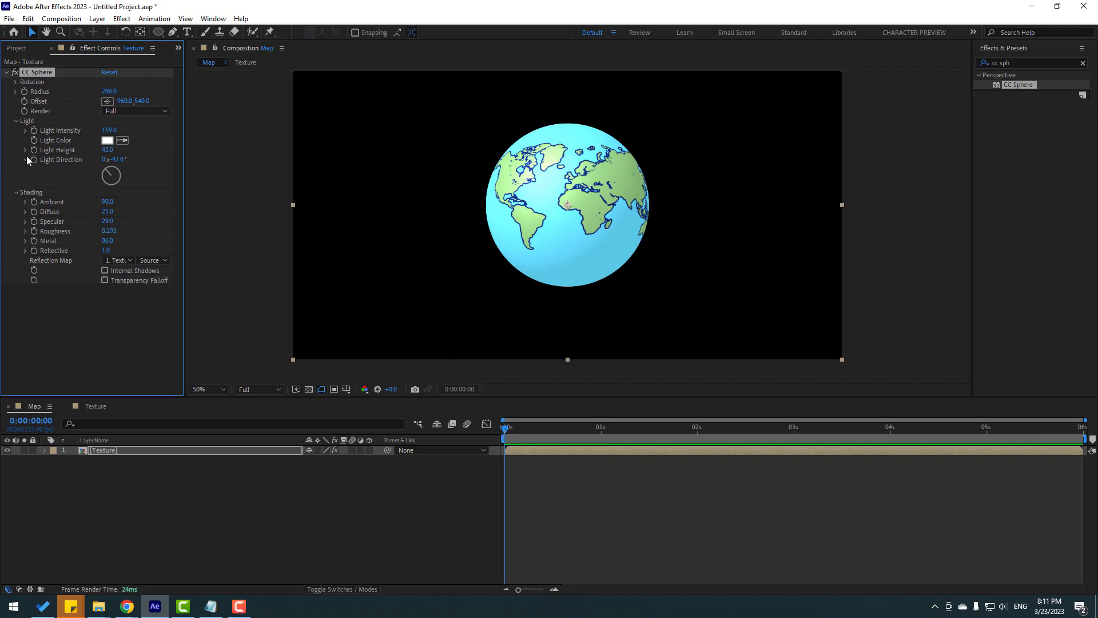
# Keyframe the globe's Rotation Y to 1x at the composition's end and preview the spin
pyautogui.click(16, 82)
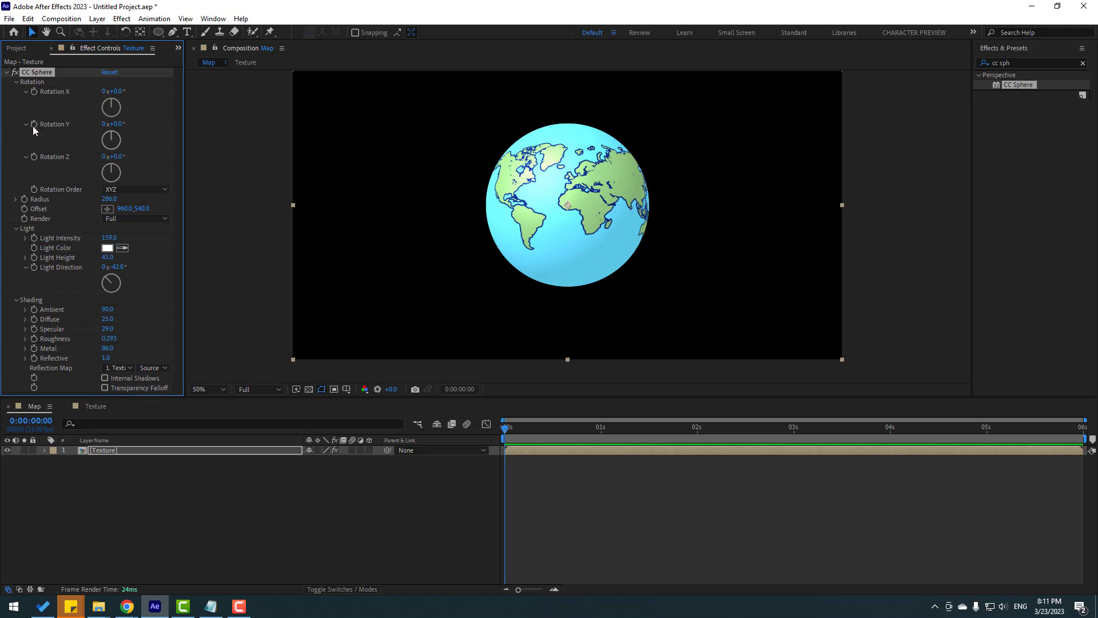
pyautogui.moveTo(520, 435); pyautogui.dragTo(1092, 437)
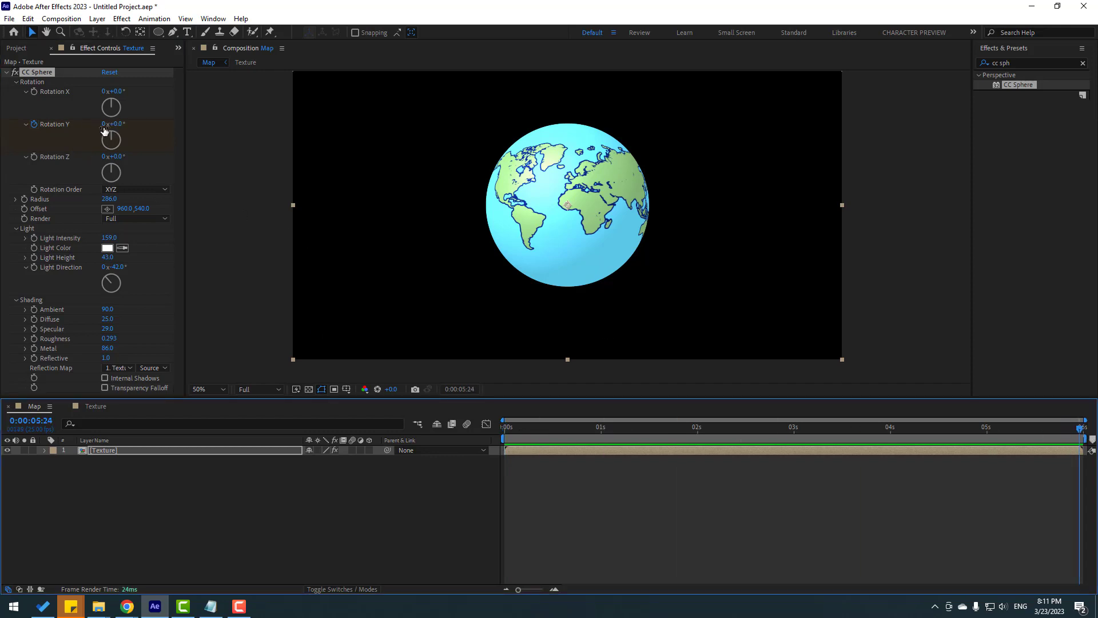
pyautogui.moveTo(102, 124); pyautogui.dragTo(103, 126)
pyautogui.click(627, 502)
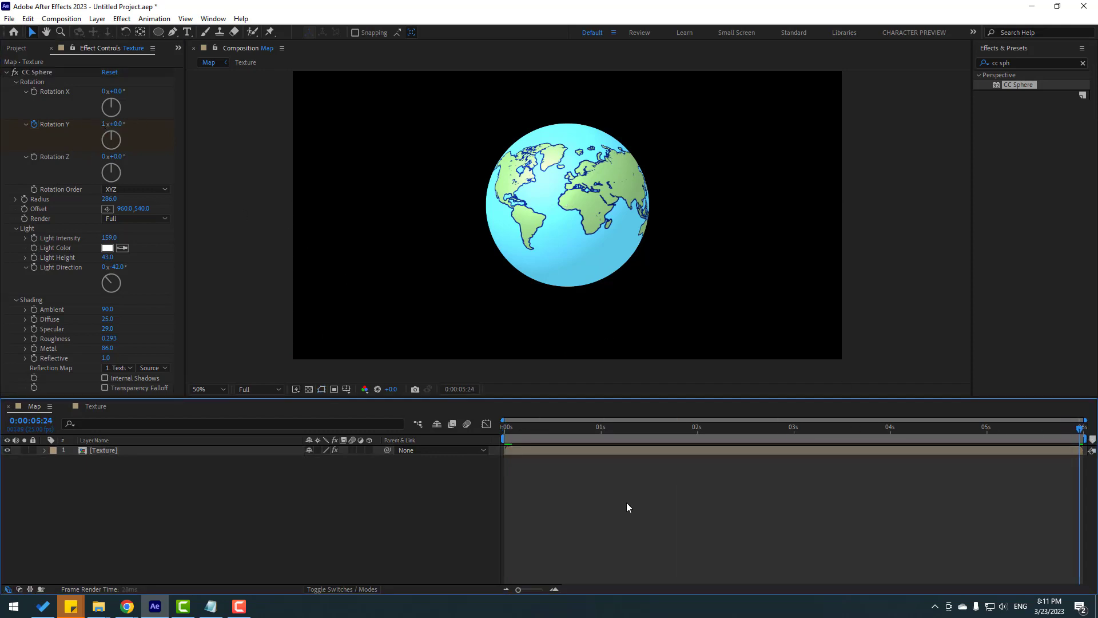
pyautogui.press('space')
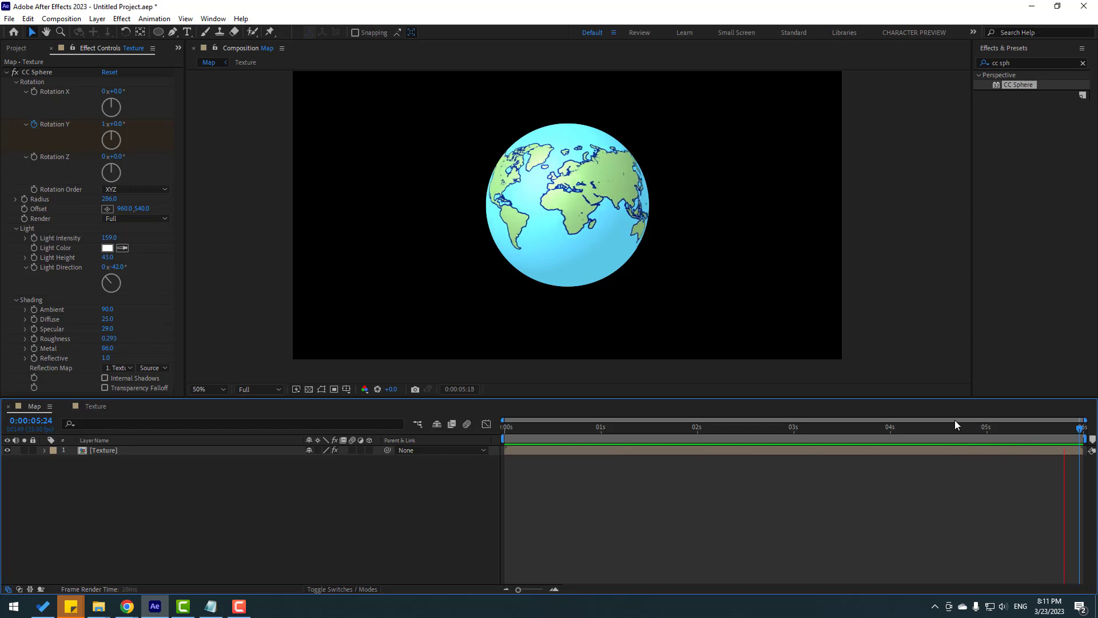
pyautogui.click(109, 450)
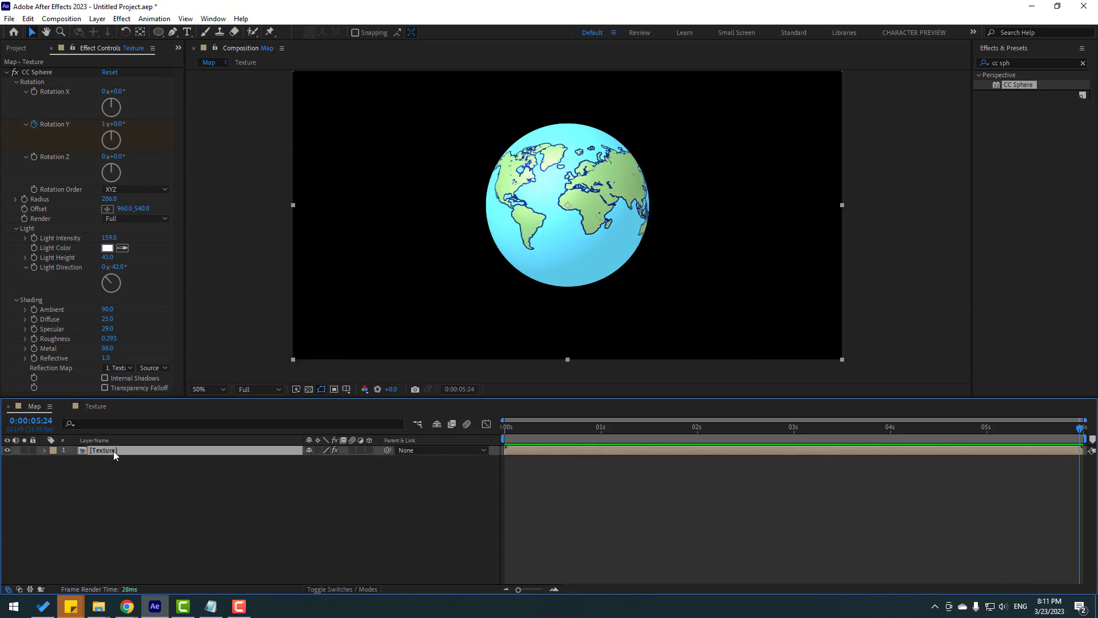
# Review the globe's rotation keyframes, then add Page.JPG to the Animation composition timeline
pyautogui.press('u')
pyautogui.moveTo(1007, 435); pyautogui.dragTo(504, 428)
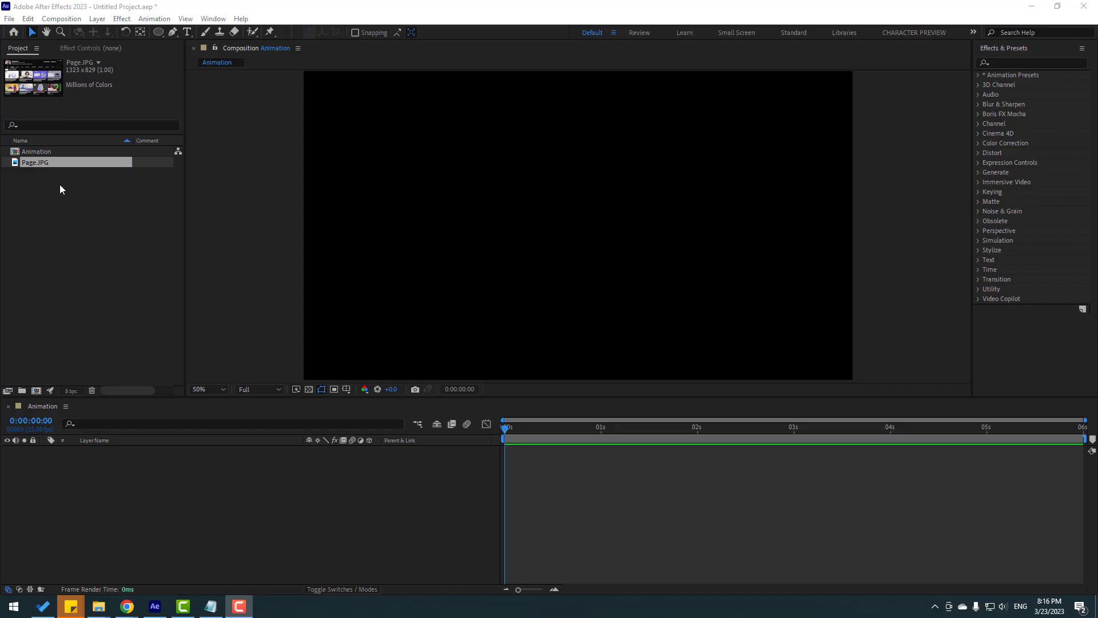
pyautogui.moveTo(33, 162); pyautogui.dragTo(129, 487)
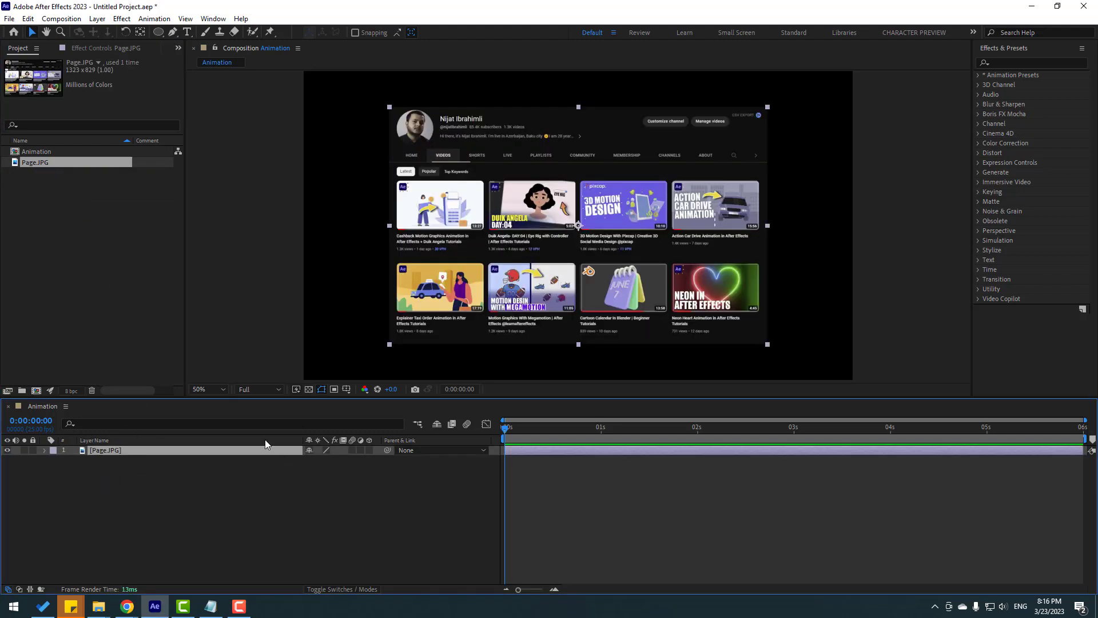
pyautogui.click(141, 511)
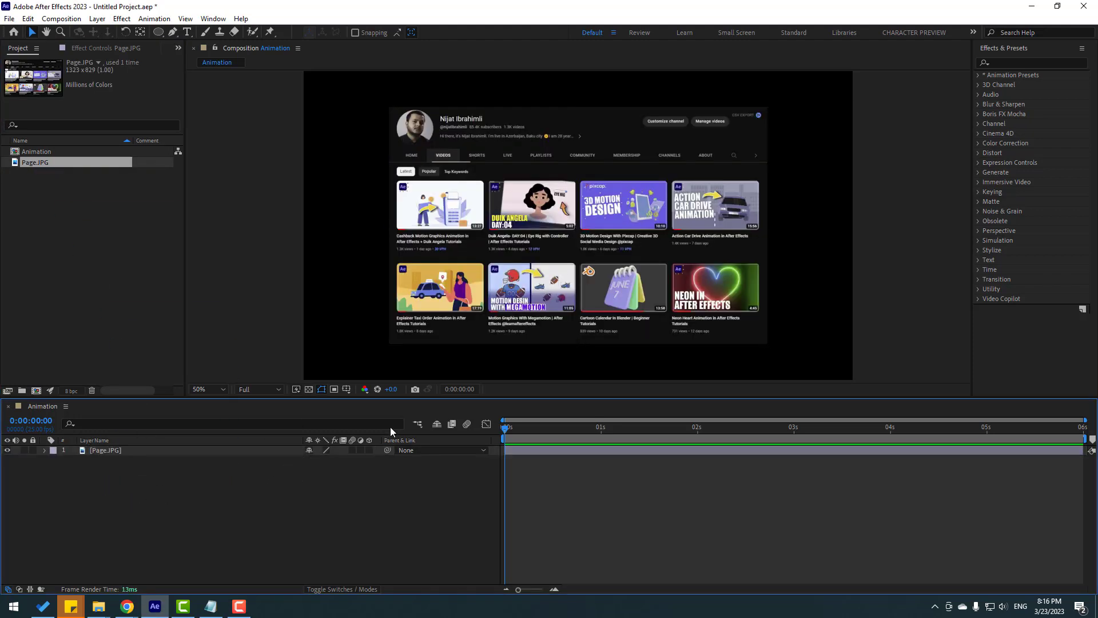
# Turn on the transparency grid, search effects for 'pag', and apply CC Page Turn to Page.JPG
pyautogui.click(310, 389)
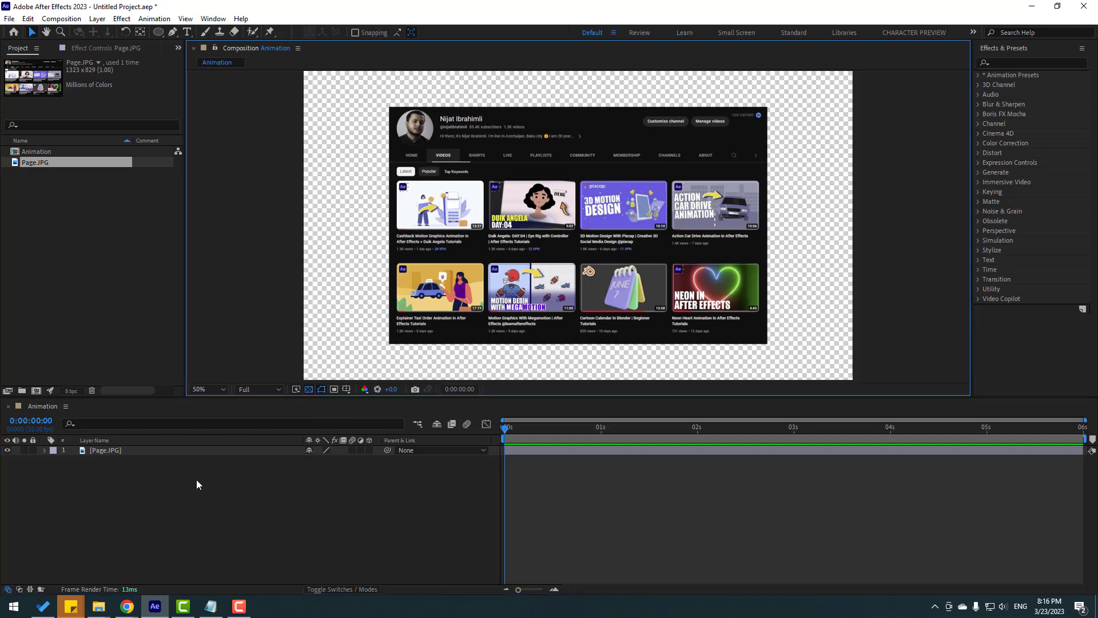
pyautogui.click(1014, 62)
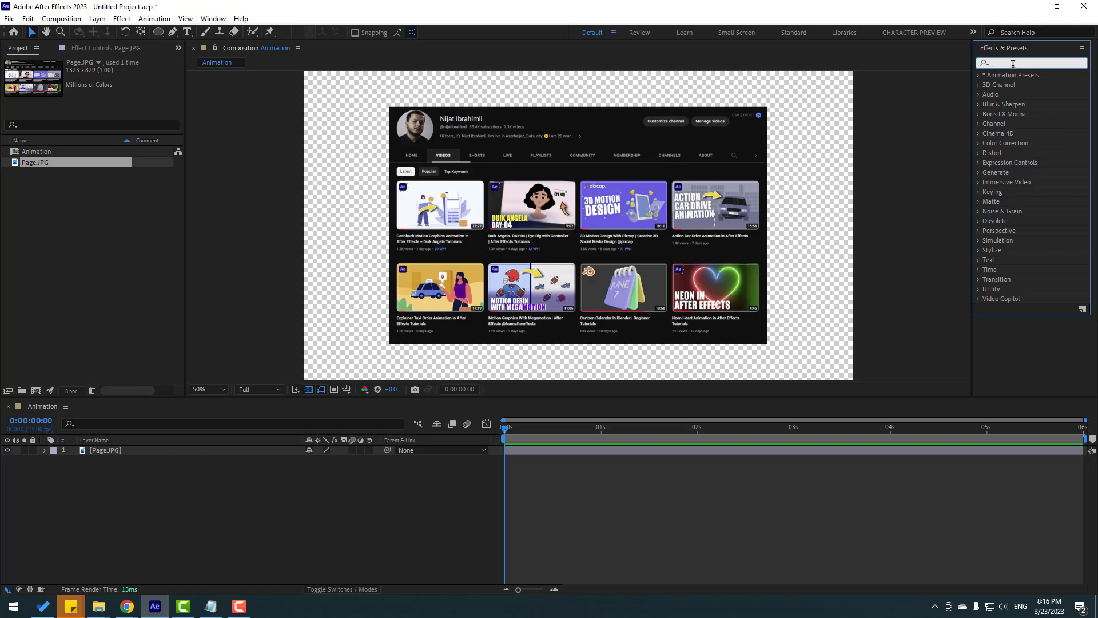
pyautogui.write('pag')
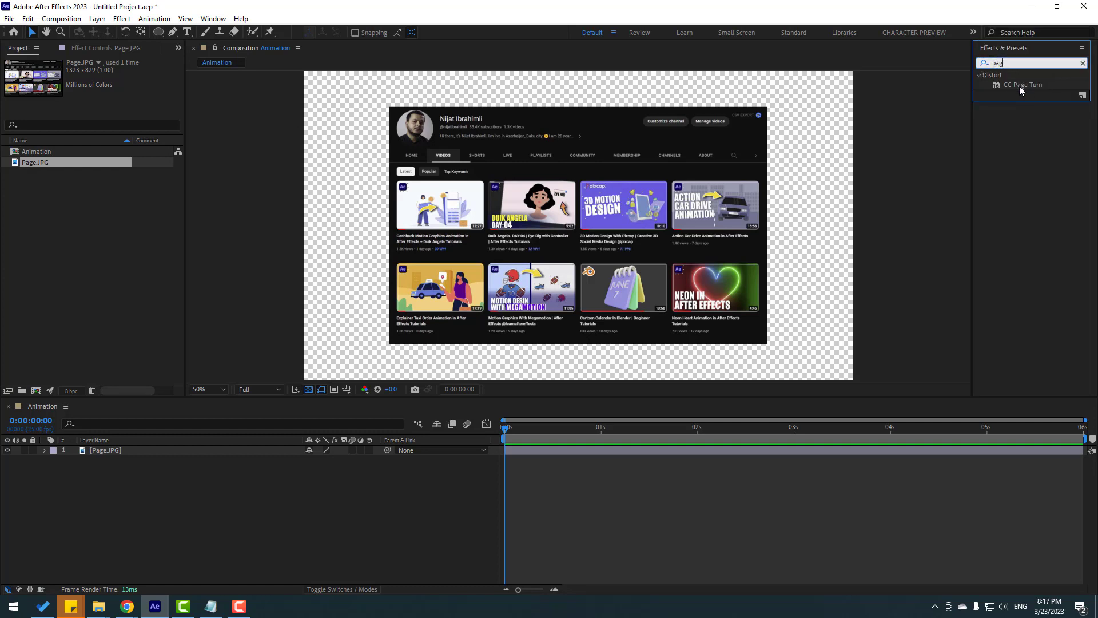
pyautogui.moveTo(1019, 86); pyautogui.dragTo(94, 453)
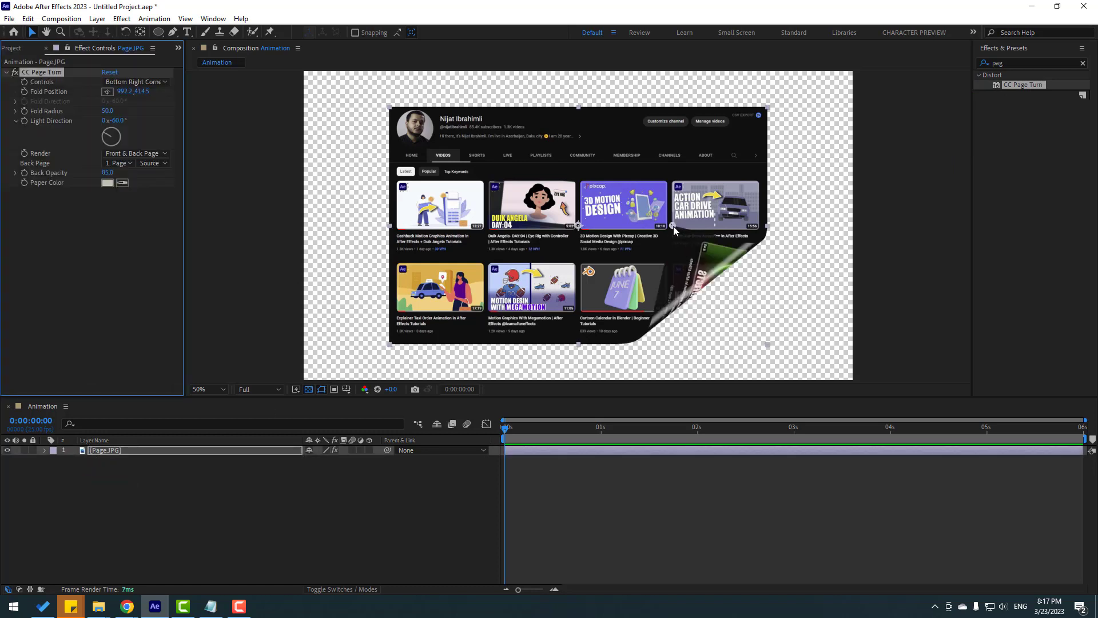
# Drag the page fold around, then set CC Page Turn Controls to Top Left Corner
pyautogui.moveTo(674, 225); pyautogui.dragTo(531, 168)
pyautogui.moveTo(388, 138); pyautogui.dragTo(652, 218)
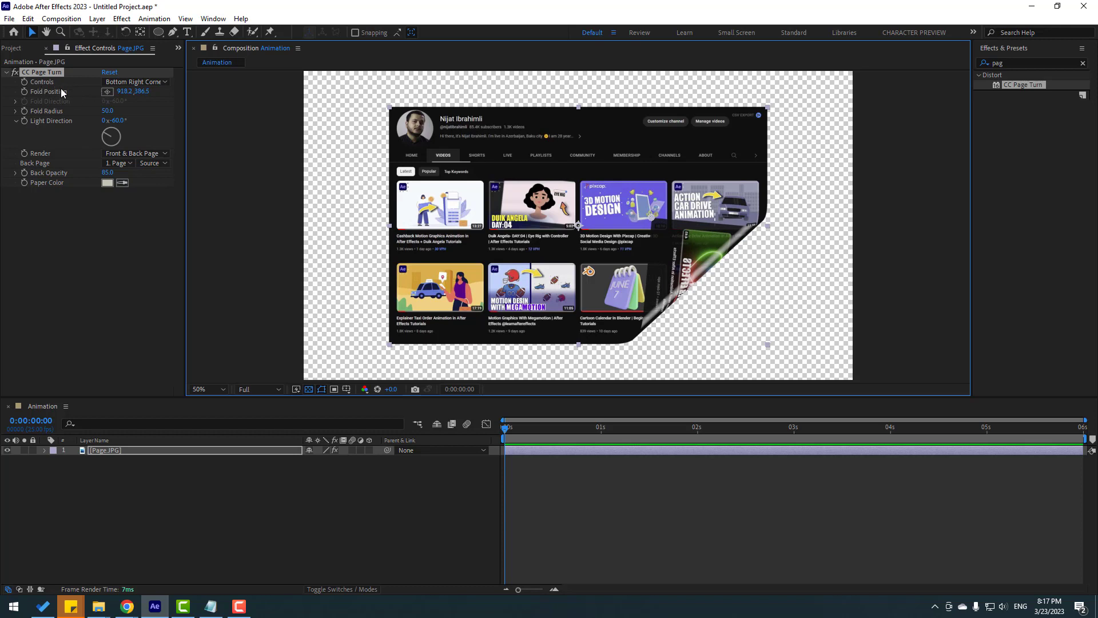
pyautogui.click(119, 81)
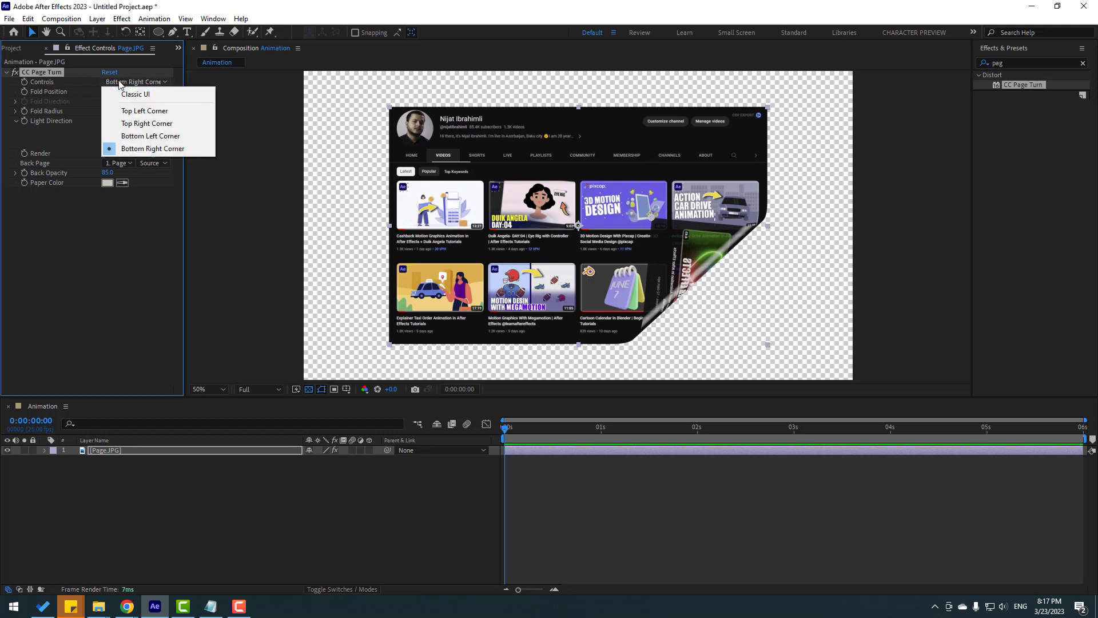
pyautogui.click(147, 111)
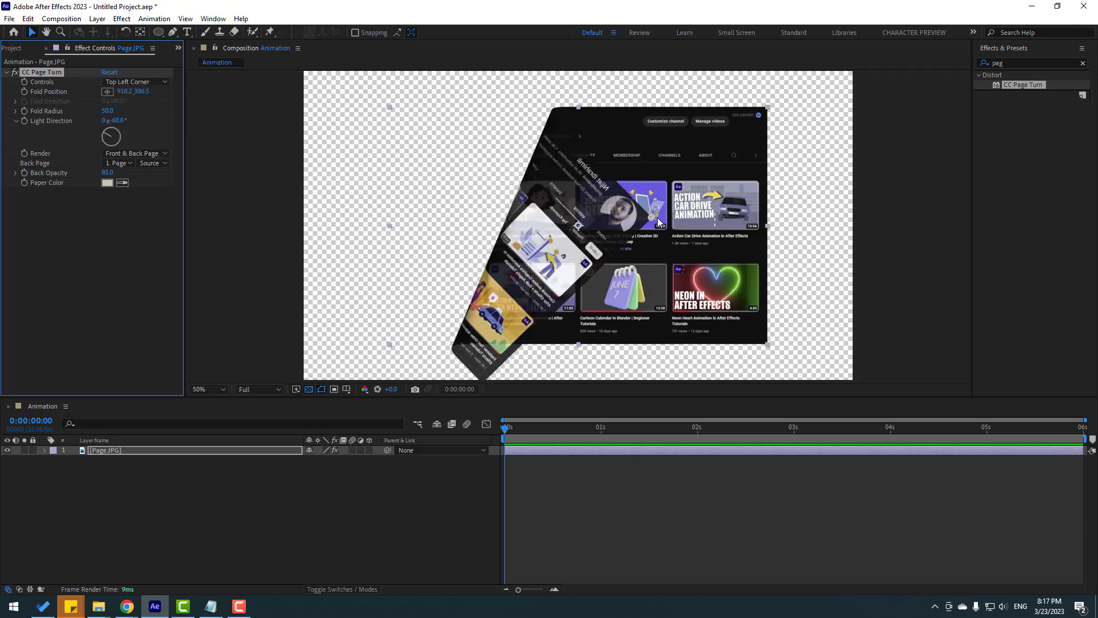
pyautogui.moveTo(653, 223); pyautogui.dragTo(469, 163)
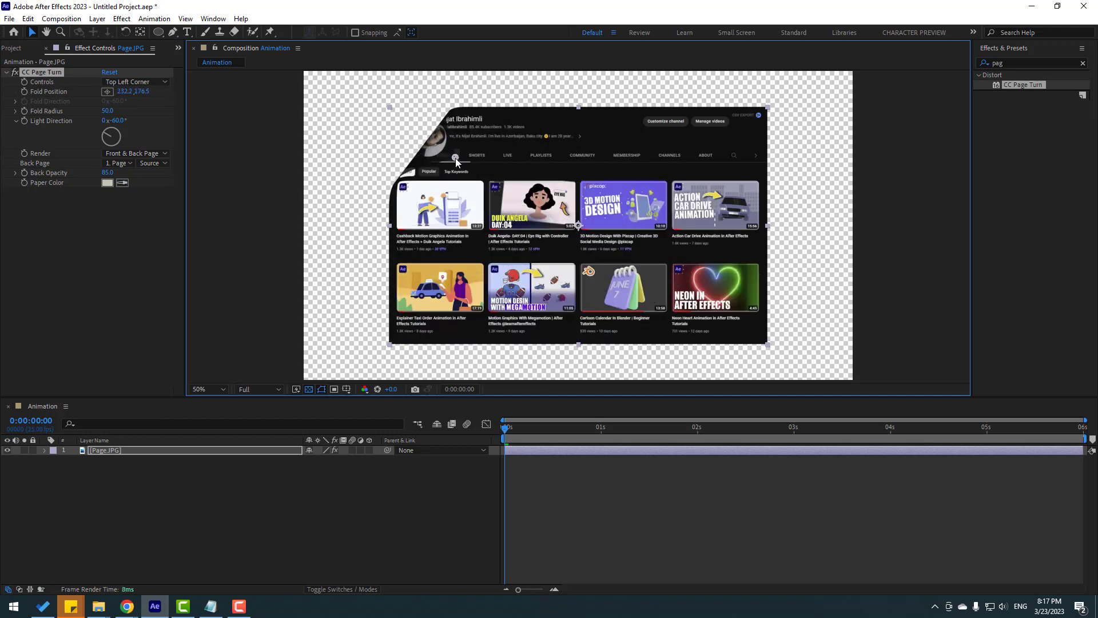
# Try Top Right Corner, then Bottom Left Corner controls, repositioning the fold each time
pyautogui.click(117, 81)
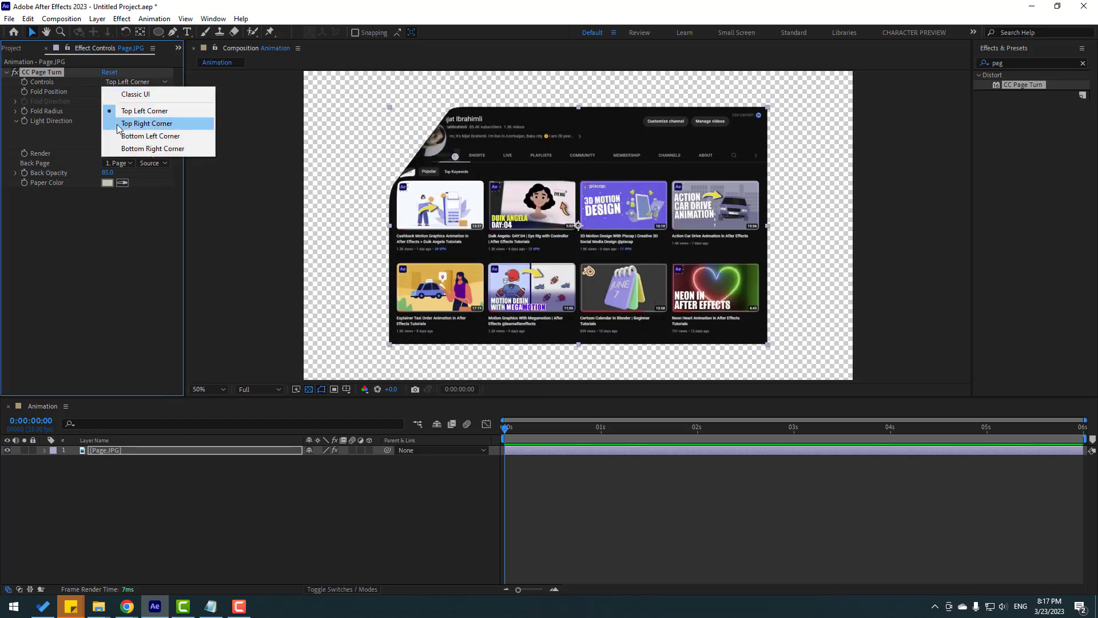
pyautogui.click(135, 123)
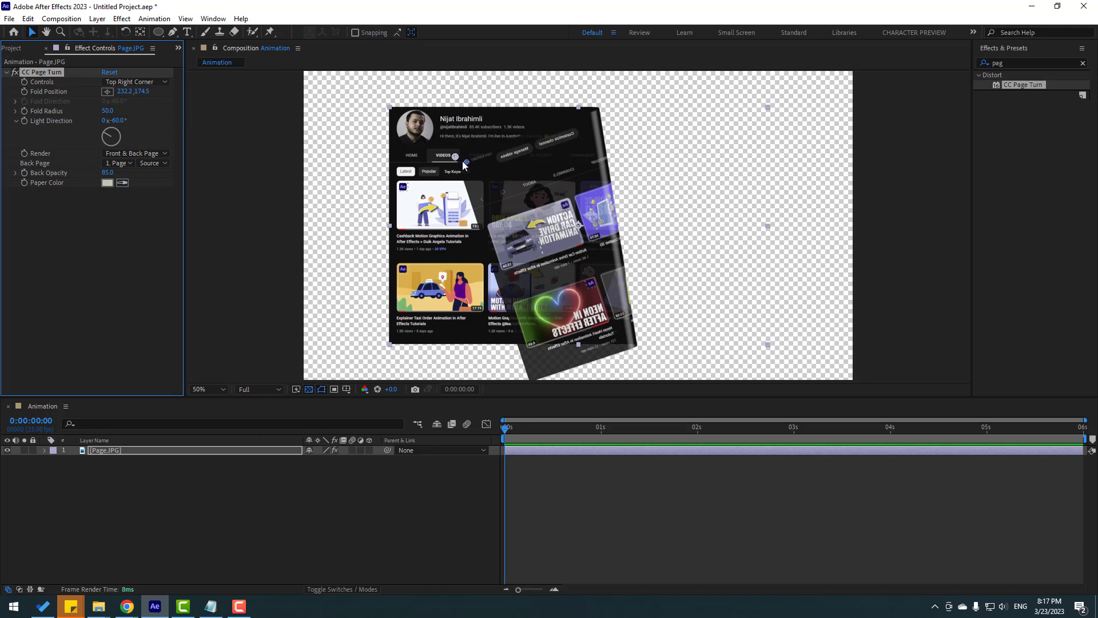
pyautogui.moveTo(482, 157); pyautogui.dragTo(744, 114)
pyautogui.click(136, 82)
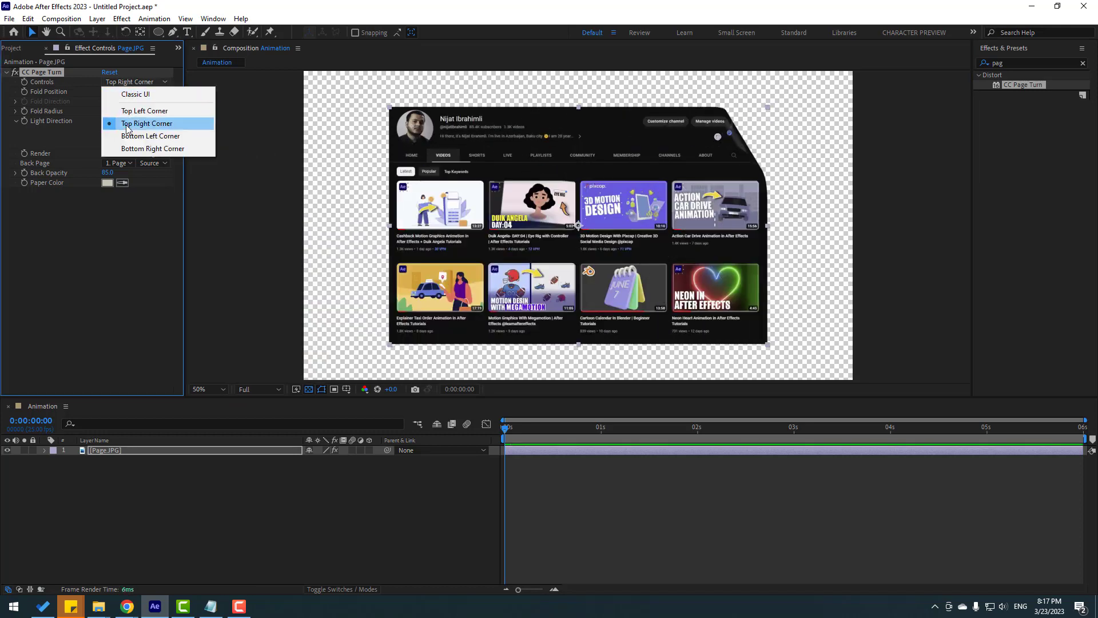
pyautogui.click(159, 138)
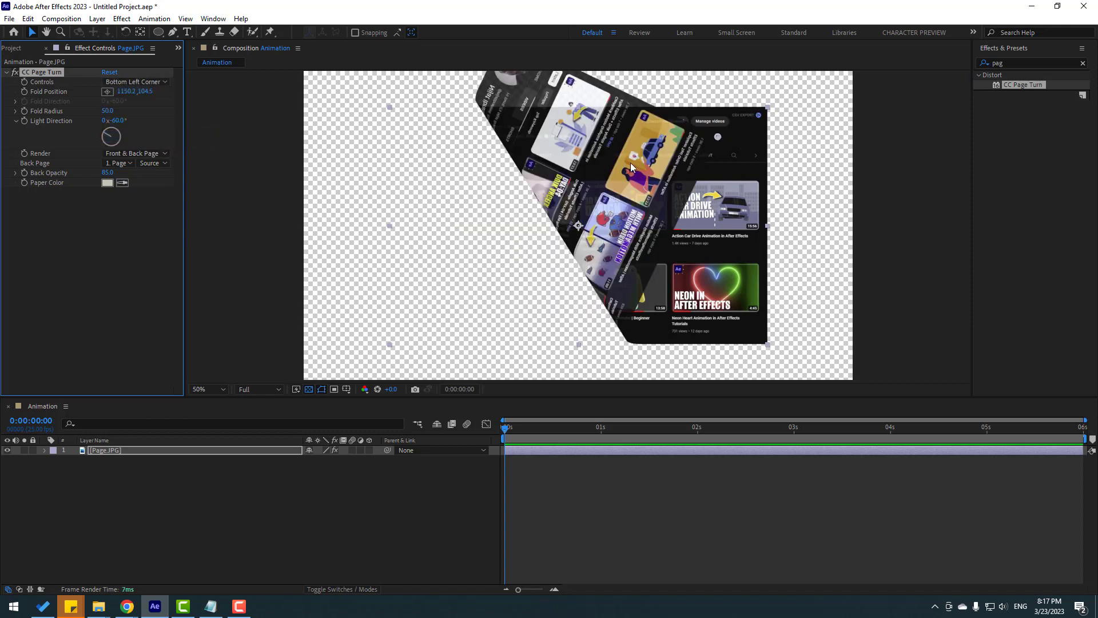
pyautogui.moveTo(716, 136); pyautogui.dragTo(439, 261)
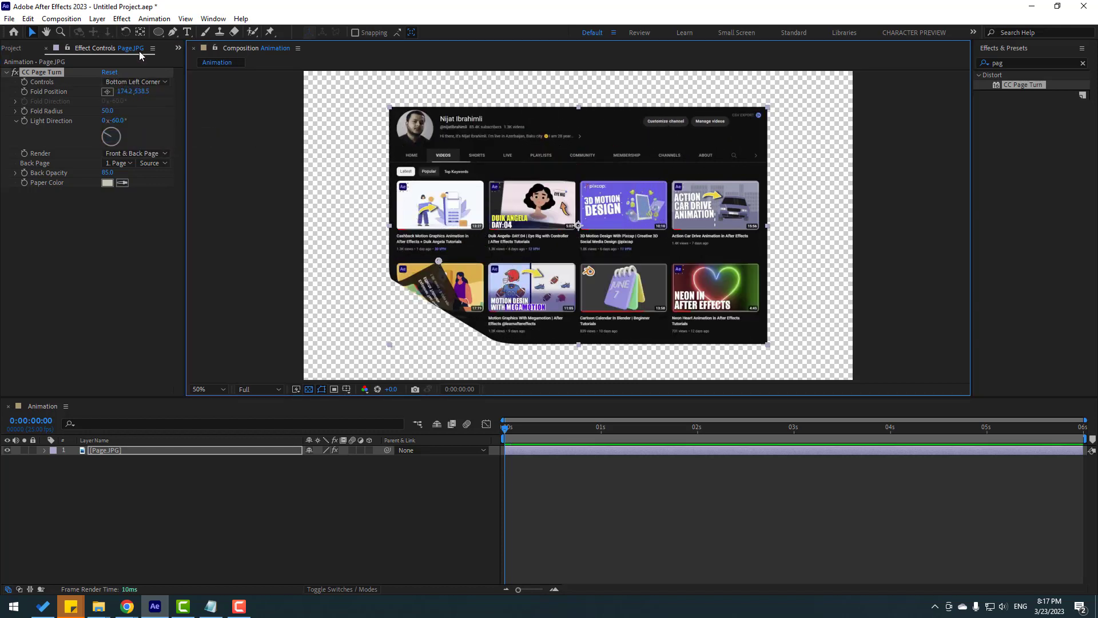
# Switch CC Page Turn Controls to Classic UI and zoom the viewer out
pyautogui.click(136, 82)
pyautogui.click(128, 95)
pyautogui.press(',')
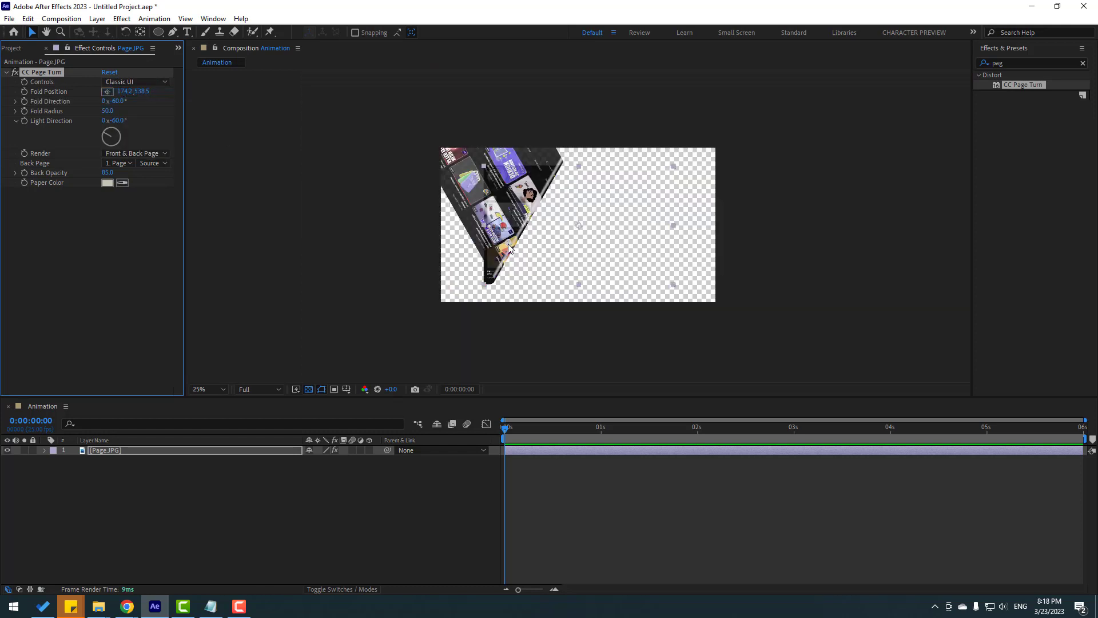
# Pull the fold in from the bottom-right corner and tune Fold Radius to 50.0 and Light Direction
pyautogui.moveTo(509, 248); pyautogui.dragTo(672, 281)
pyautogui.press('.')
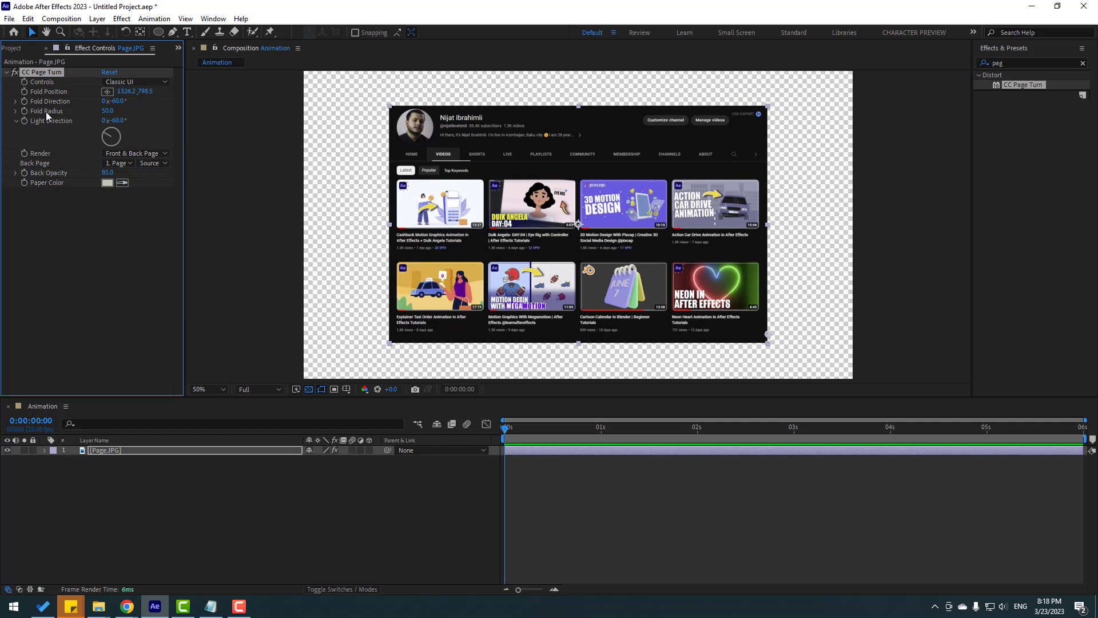
pyautogui.moveTo(766, 337); pyautogui.dragTo(654, 264)
pyautogui.moveTo(107, 110); pyautogui.dragTo(142, 110)
pyautogui.moveTo(573, 105); pyautogui.dragTo(169, 182)
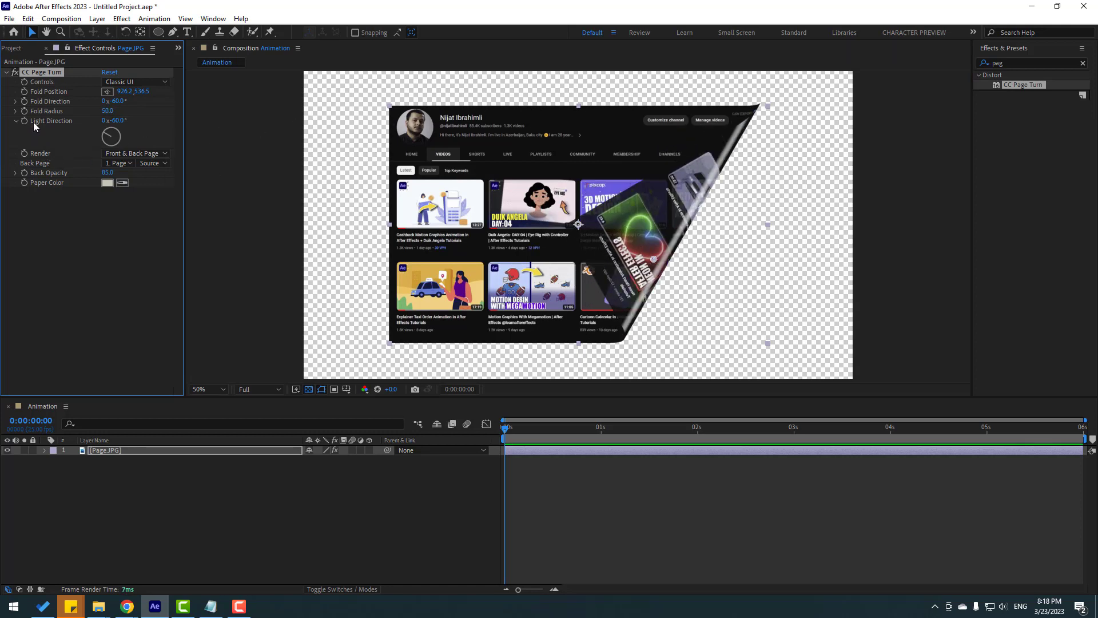
pyautogui.moveTo(122, 124)
pyautogui.mouseDown()
pyautogui.moveTo(194, 121)
pyautogui.moveTo(144, 124)
pyautogui.mouseUp()
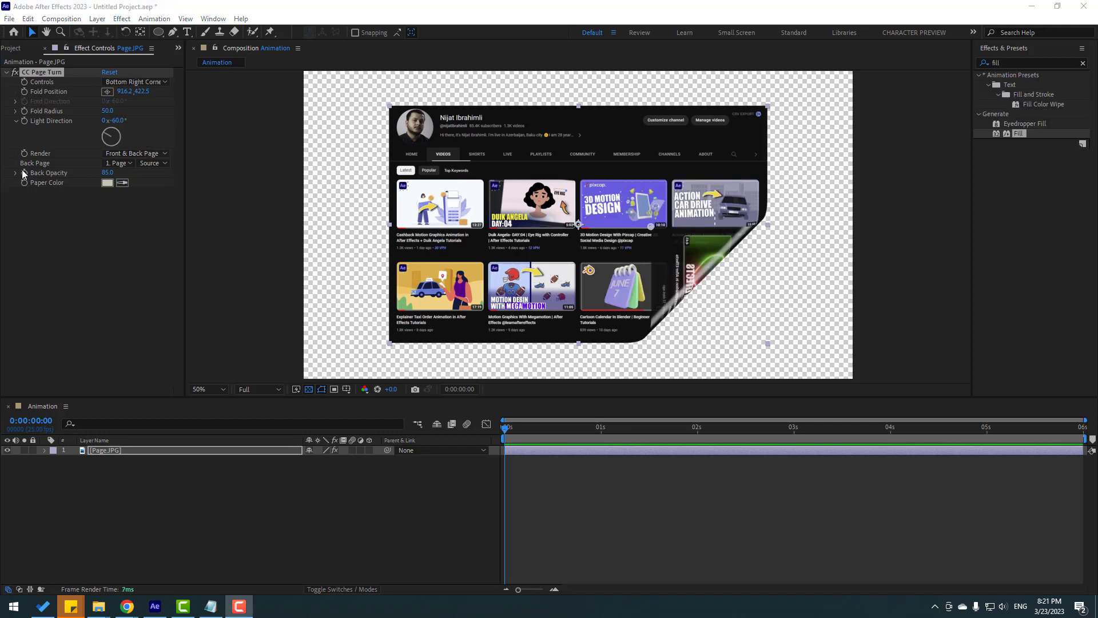
# Set Back Page to None, Paper Color to blue, Back Opacity to 100, and curl the fold up-left
pyautogui.click(120, 165)
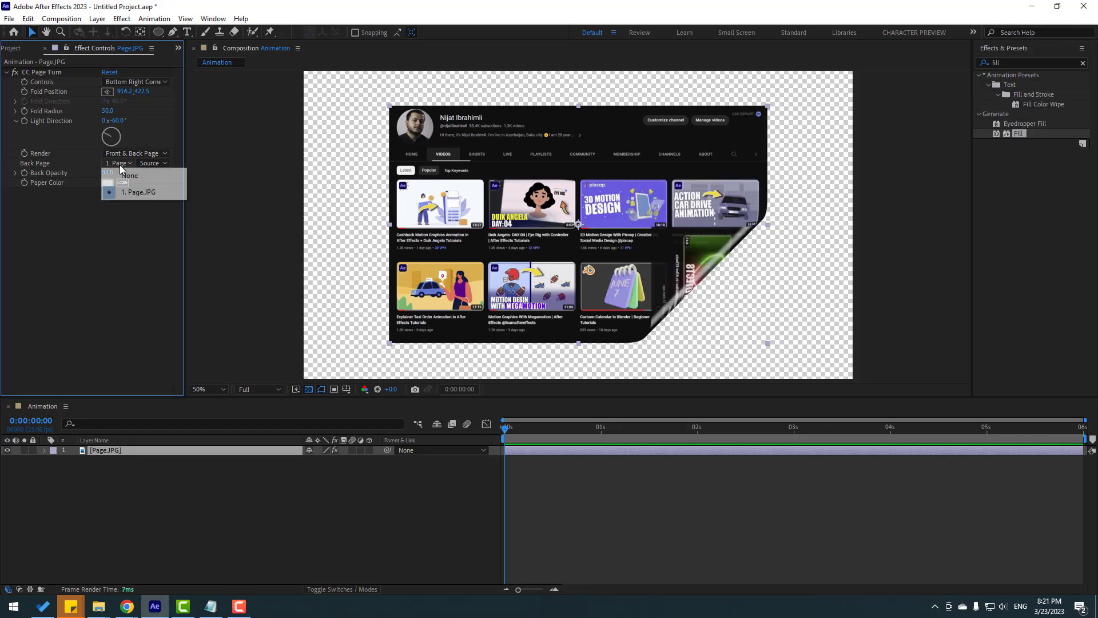
pyautogui.click(150, 174)
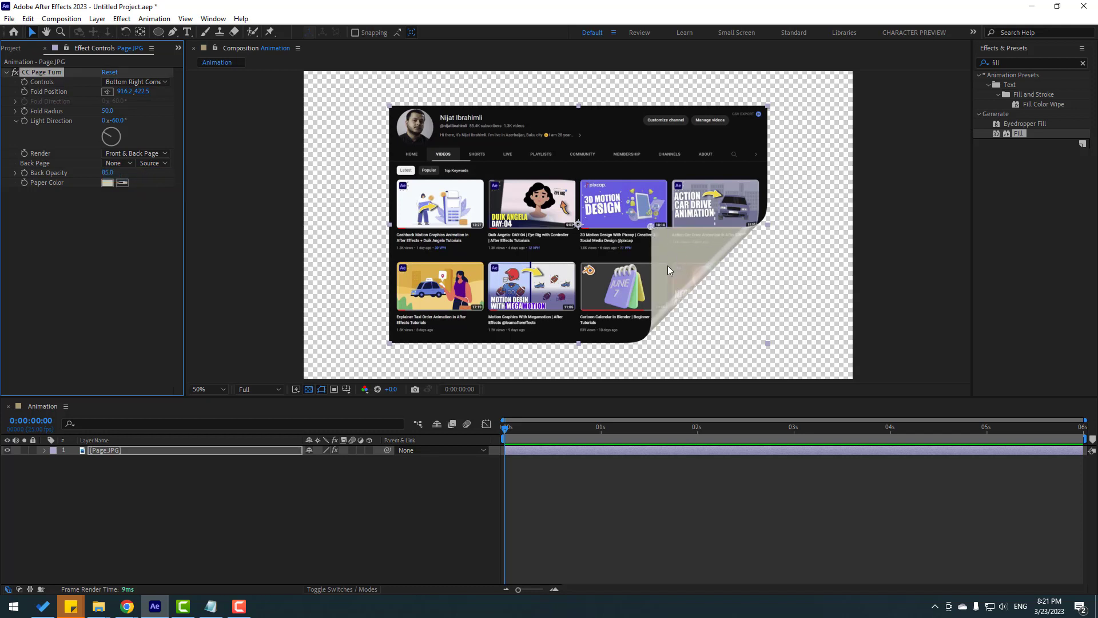
pyautogui.click(107, 183)
pyautogui.click(684, 384)
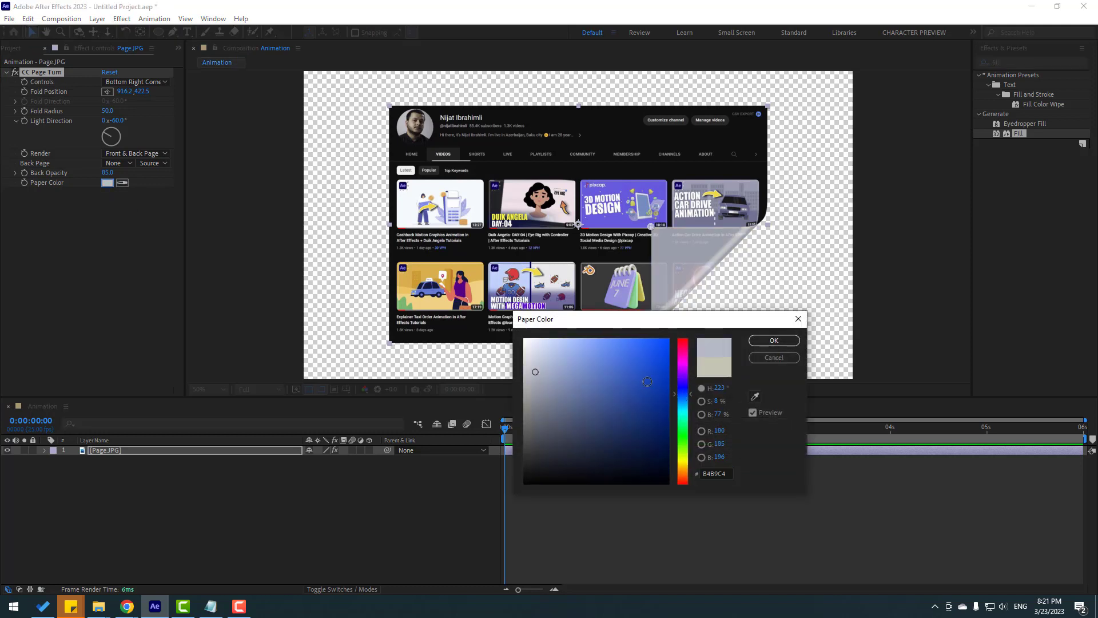
pyautogui.click(629, 368)
pyautogui.click(774, 340)
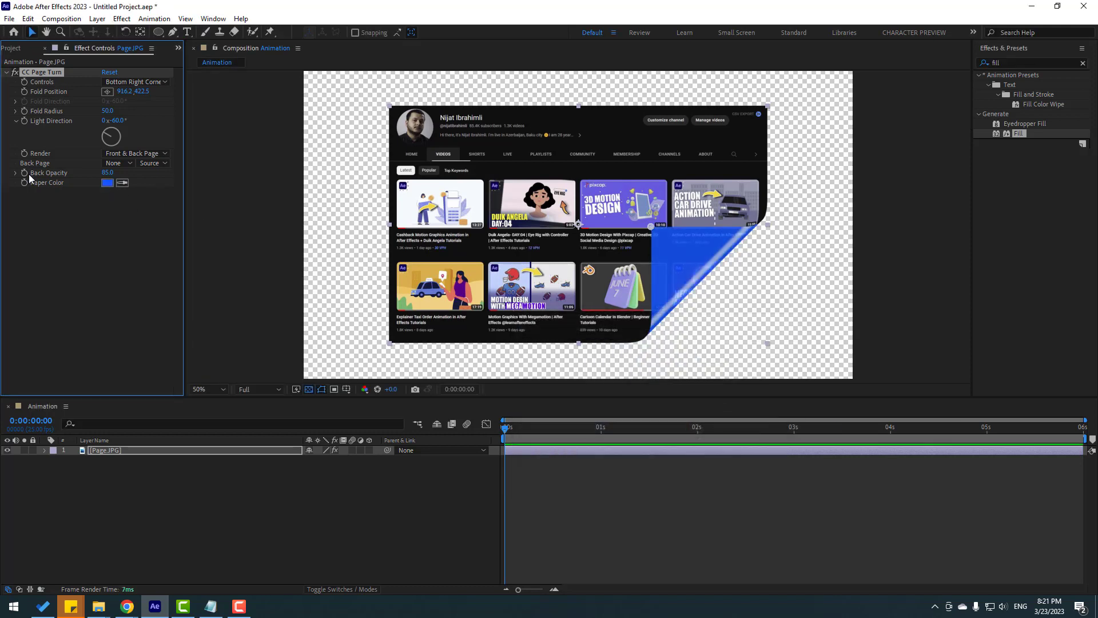
pyautogui.moveTo(105, 173); pyautogui.dragTo(129, 173)
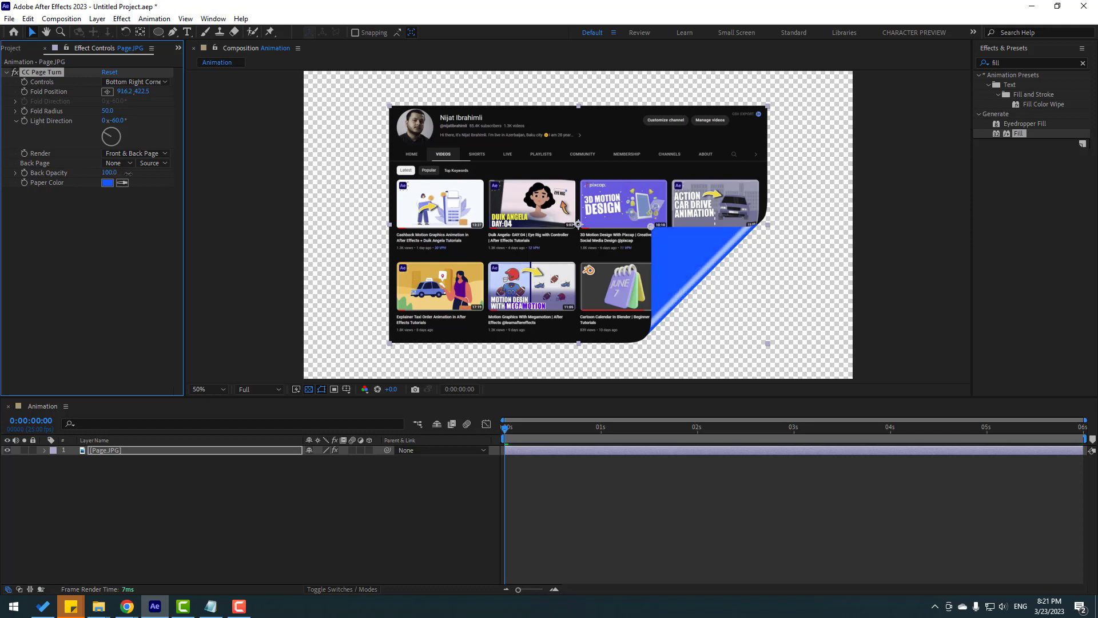
pyautogui.moveTo(651, 226); pyautogui.dragTo(538, 178)
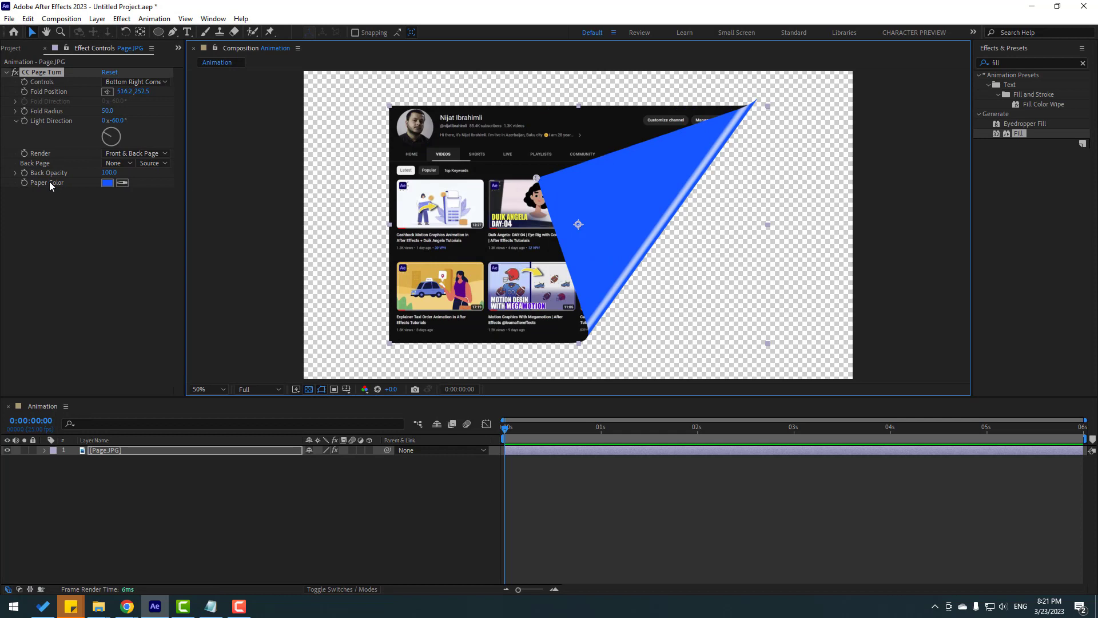
# Set Back Page to 1. Page.JPG, Back Opacity to 50, and return the fold to the bottom-right corner
pyautogui.click(113, 163)
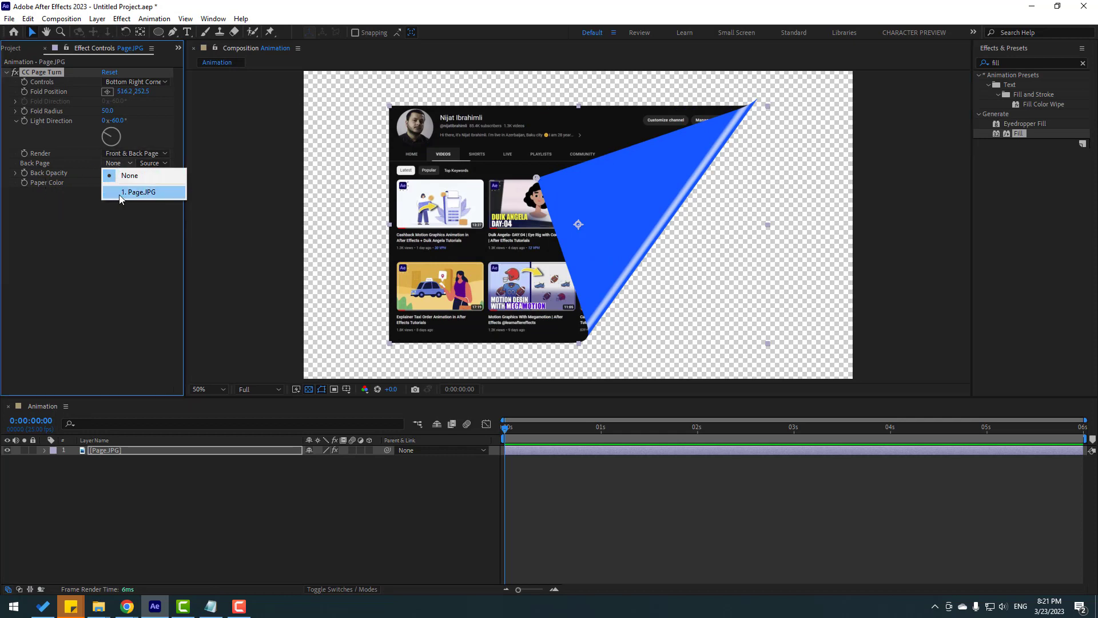
pyautogui.click(166, 195)
pyautogui.click(114, 165)
pyautogui.click(129, 193)
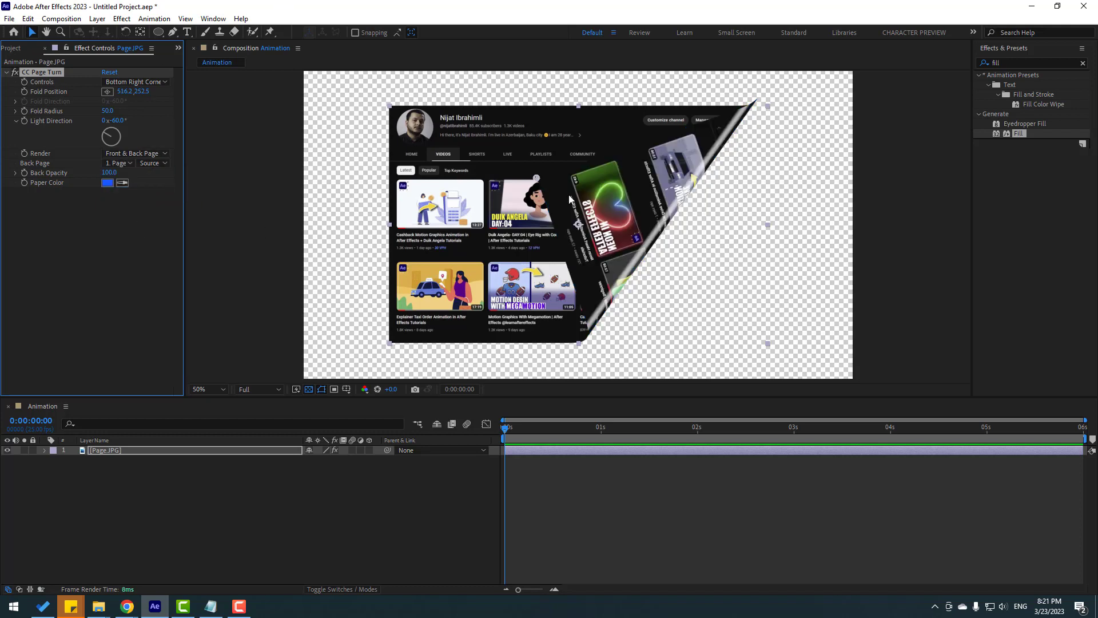
pyautogui.moveTo(570, 198); pyautogui.dragTo(590, 212)
pyautogui.moveTo(114, 178); pyautogui.dragTo(110, 201)
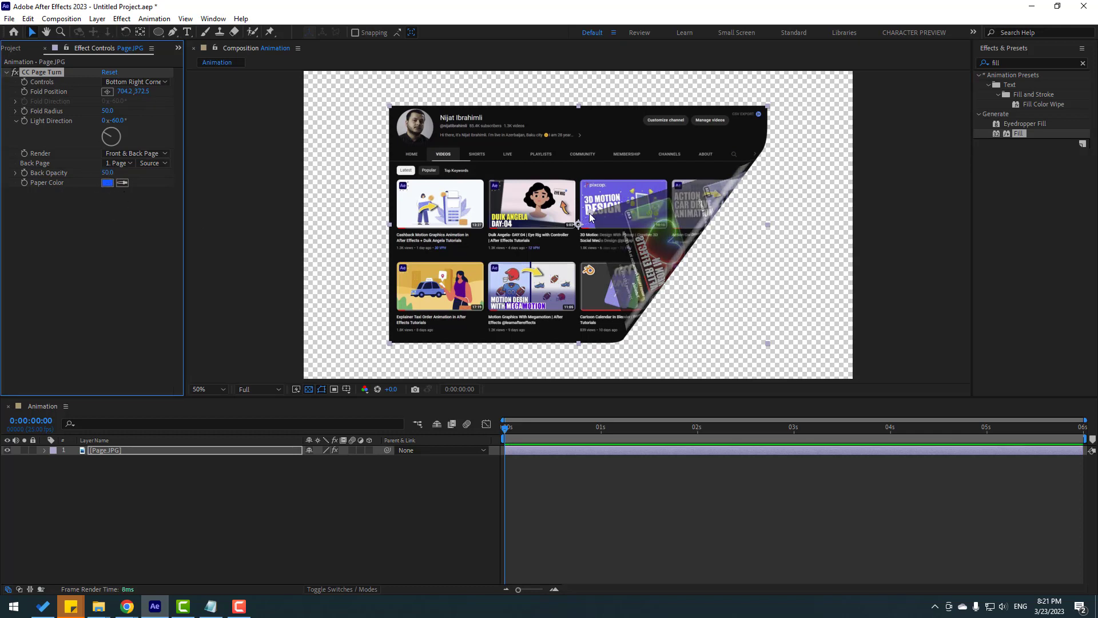
pyautogui.moveTo(591, 217); pyautogui.dragTo(771, 338)
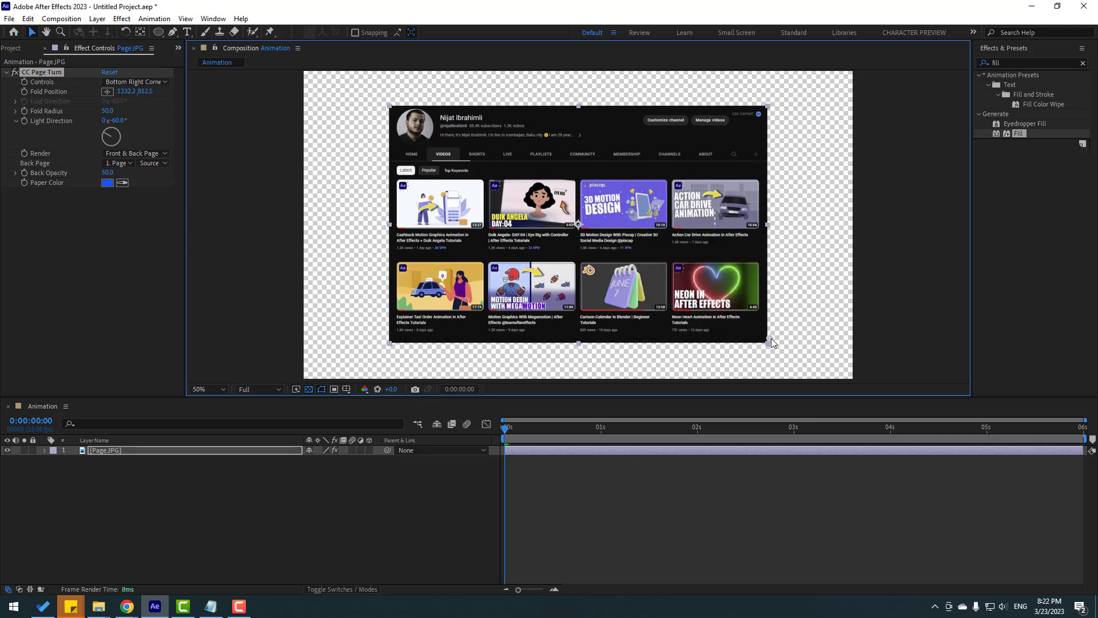
# Keyframe Fold Position at the start and fully off the upper left at 0:00:01:08
pyautogui.click(24, 91)
pyautogui.moveTo(517, 433); pyautogui.dragTo(609, 439)
pyautogui.moveTo(777, 343); pyautogui.dragTo(215, 80)
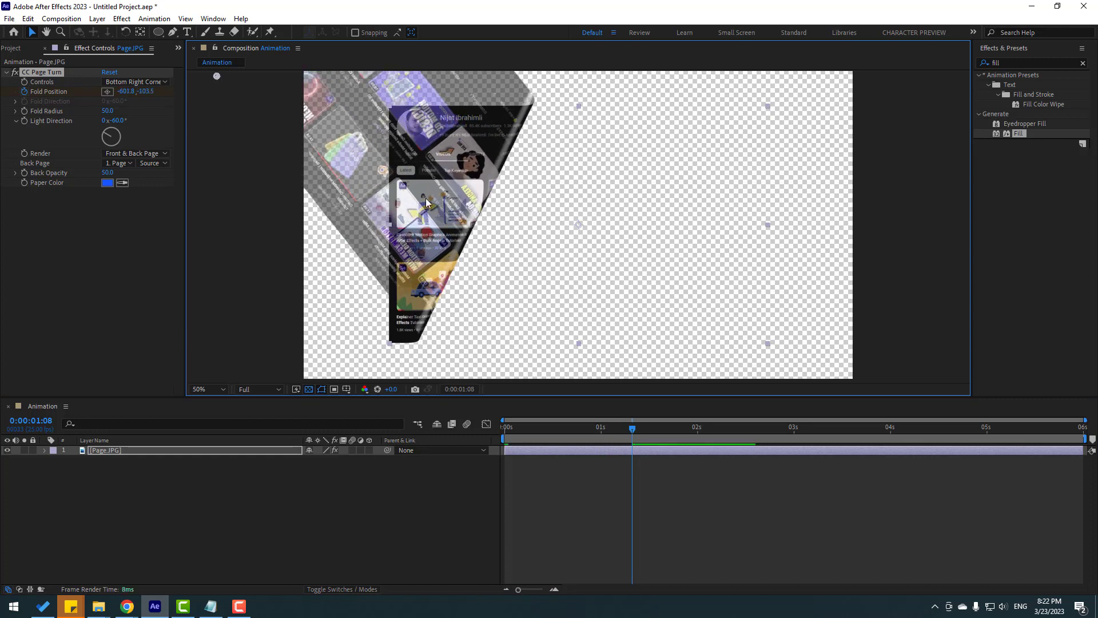
pyautogui.moveTo(397, 153); pyautogui.dragTo(220, 82)
# Apply Easy Ease to both Fold Position keyframes and preview the page turn
pyautogui.click(79, 466)
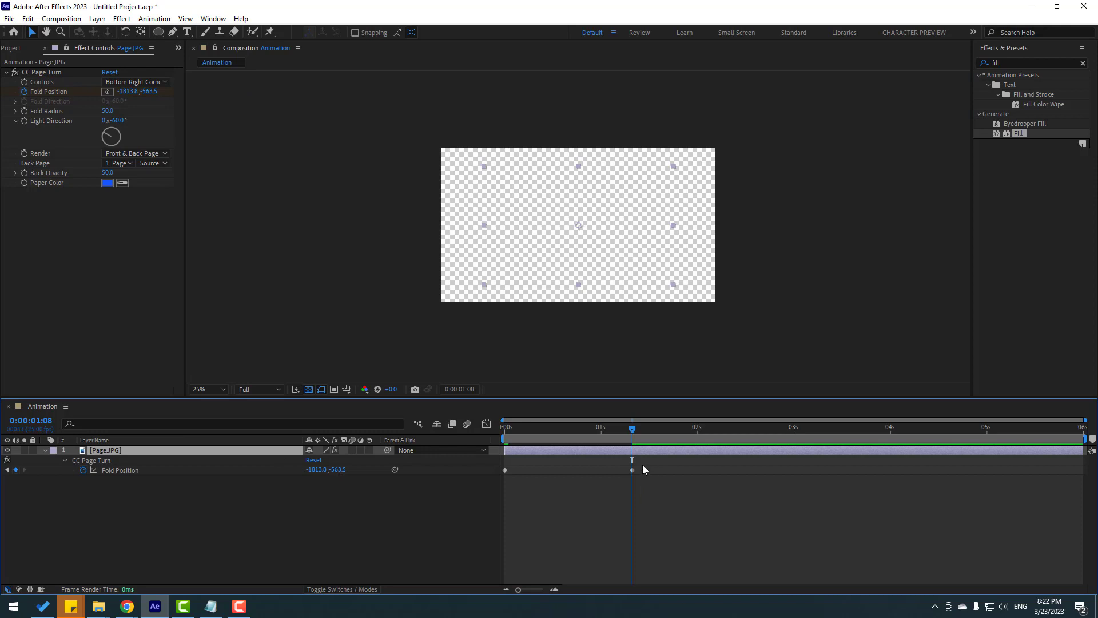
pyautogui.moveTo(647, 459); pyautogui.dragTo(503, 471)
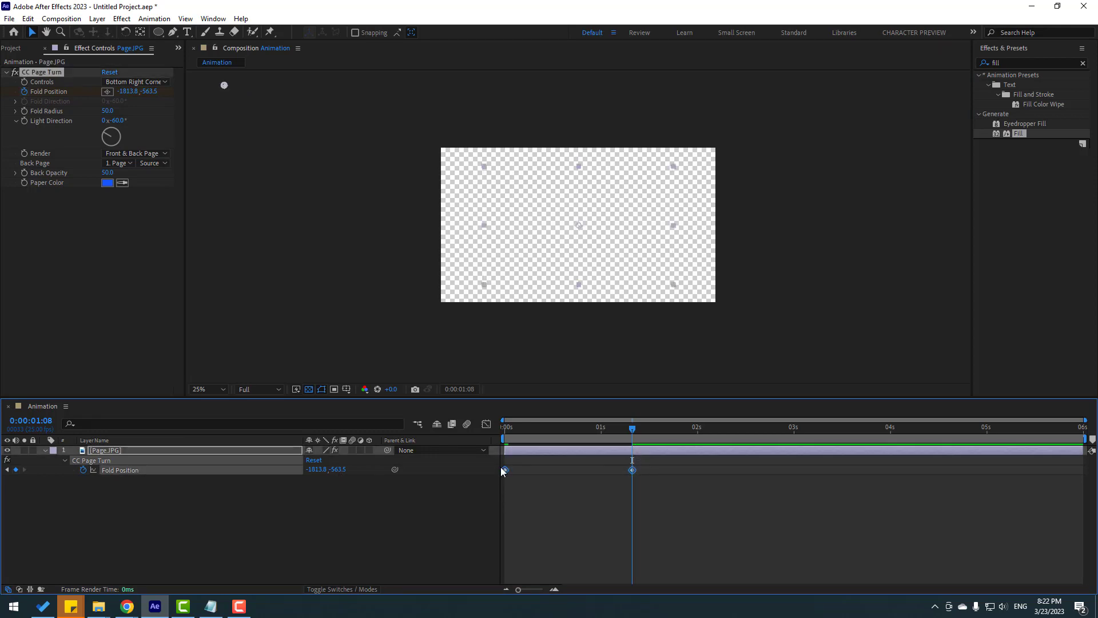
pyautogui.rightClick(505, 470)
pyautogui.moveTo(606, 459)
pyautogui.click(695, 495)
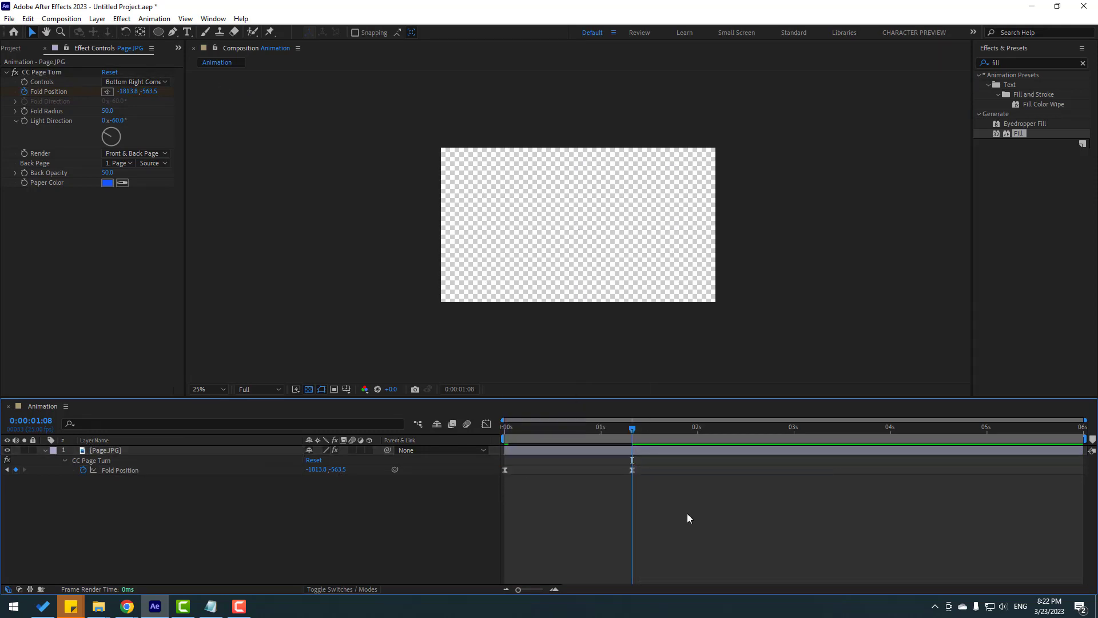
pyautogui.press('space')
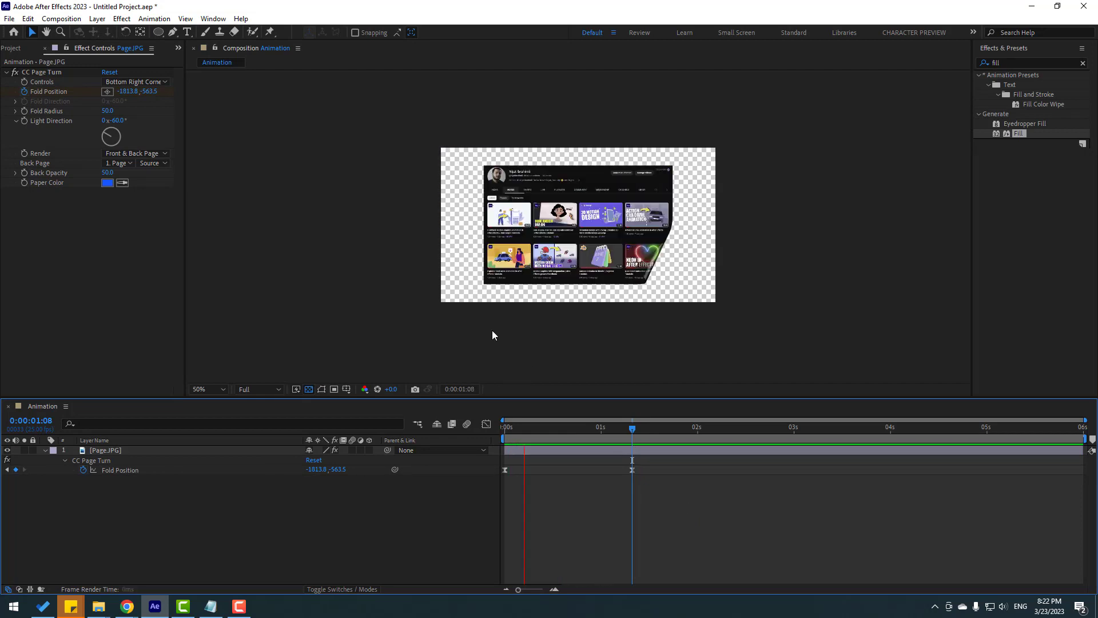
# Duplicate the Page.JPG layer
pyautogui.moveTo(564, 428); pyautogui.dragTo(550, 426)
pyautogui.click(104, 449)
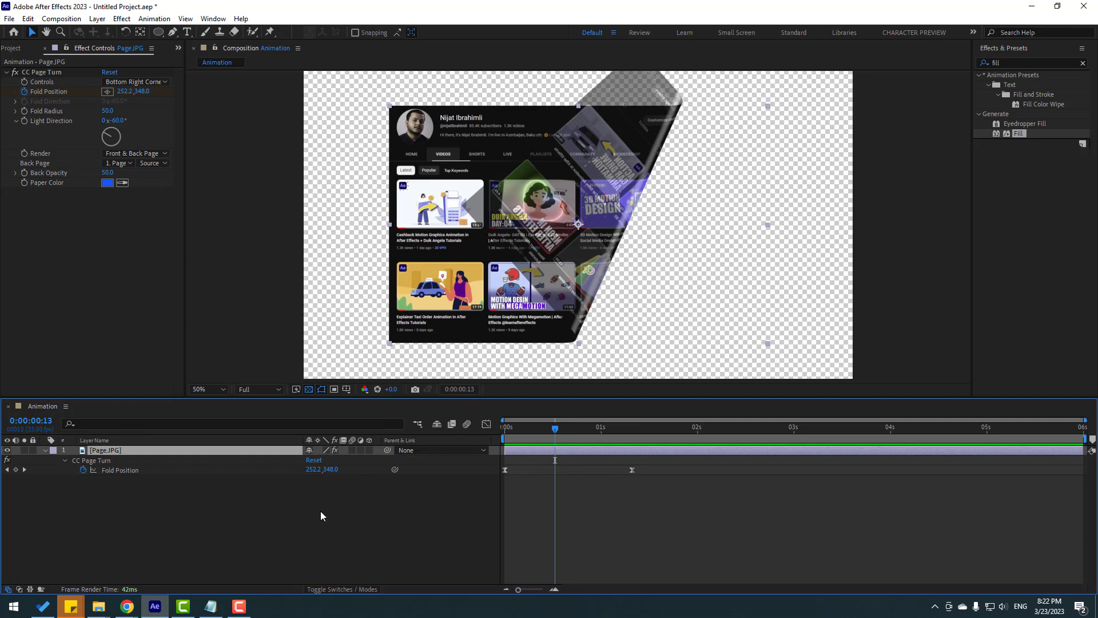
pyautogui.hotkey('ctrl', 'd')
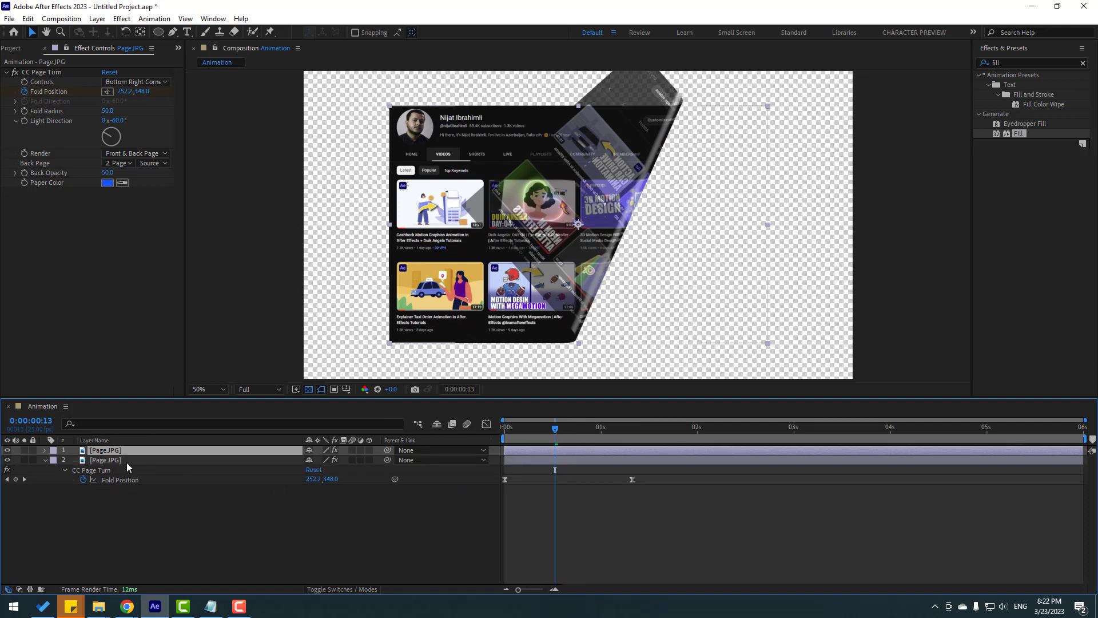
# Shift the duplicate Page.JPG layer a few frames later and preview the staggered page turns
pyautogui.click(126, 462)
pyautogui.moveTo(543, 461); pyautogui.dragTo(586, 459)
pyautogui.press('space')
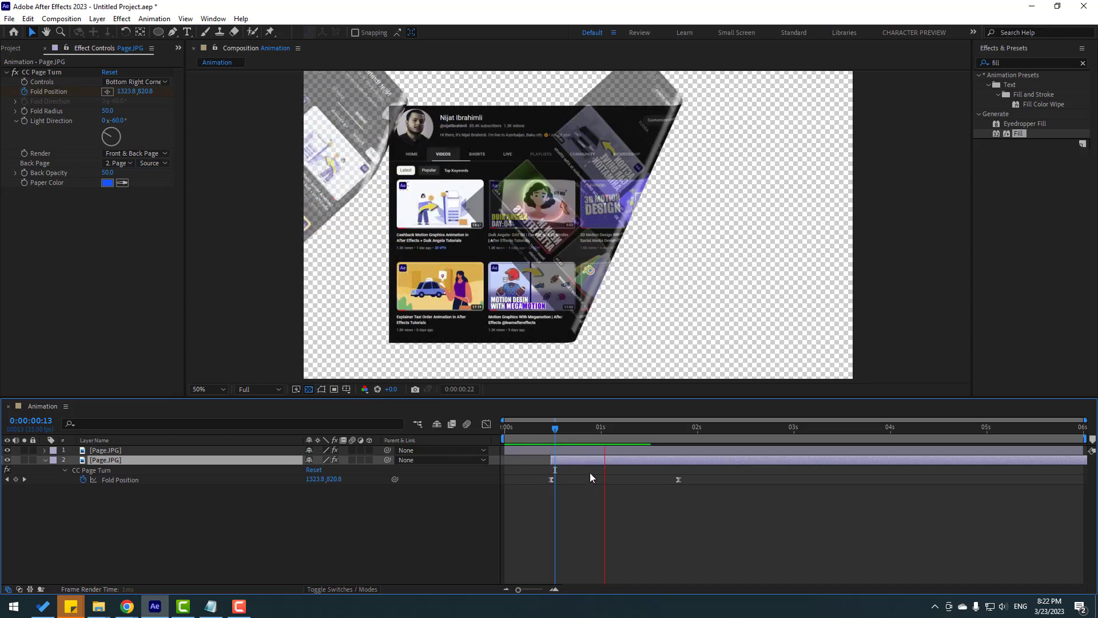
pyautogui.moveTo(551, 460); pyautogui.dragTo(510, 459)
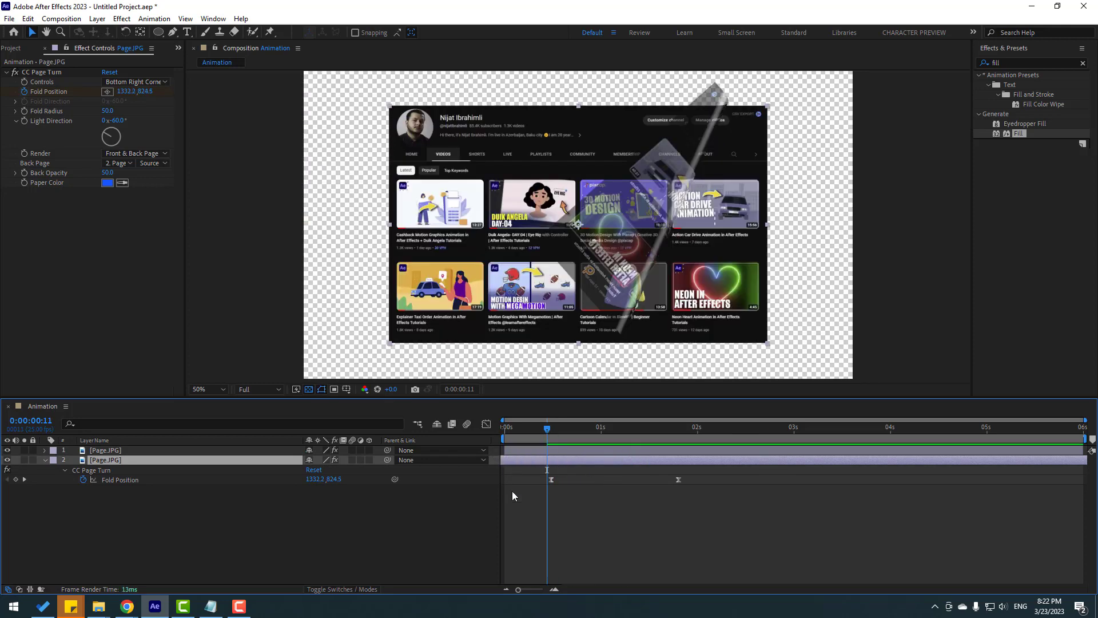
pyautogui.press('space')
pyautogui.press('space')
pyautogui.press('space')
pyautogui.press('space')
pyautogui.press('space')
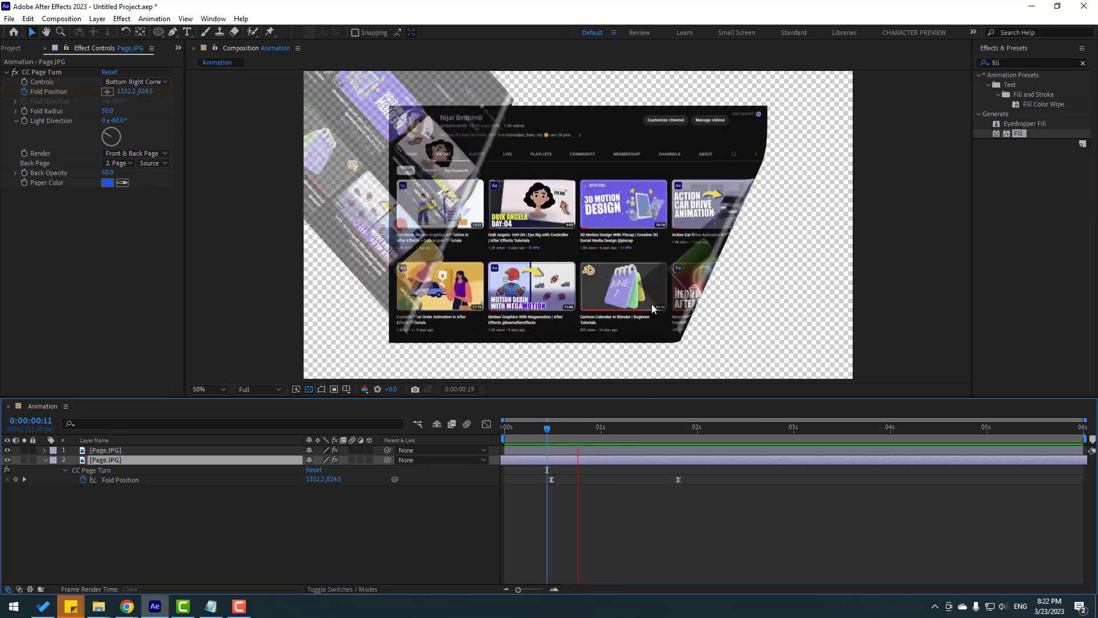
pyautogui.hotkey('ctrl', 'z')
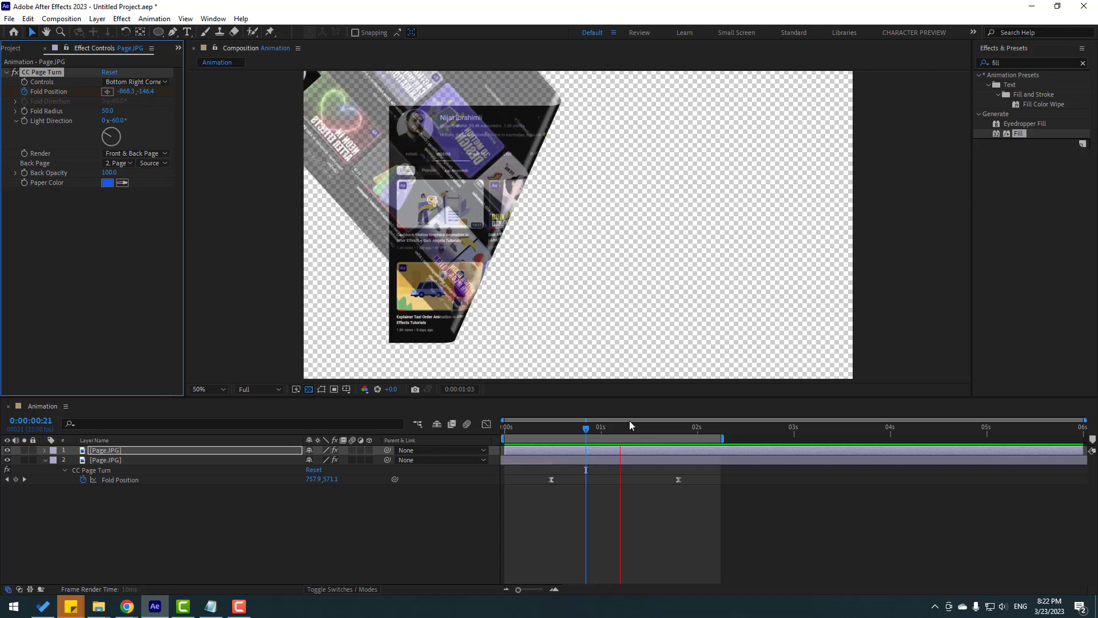